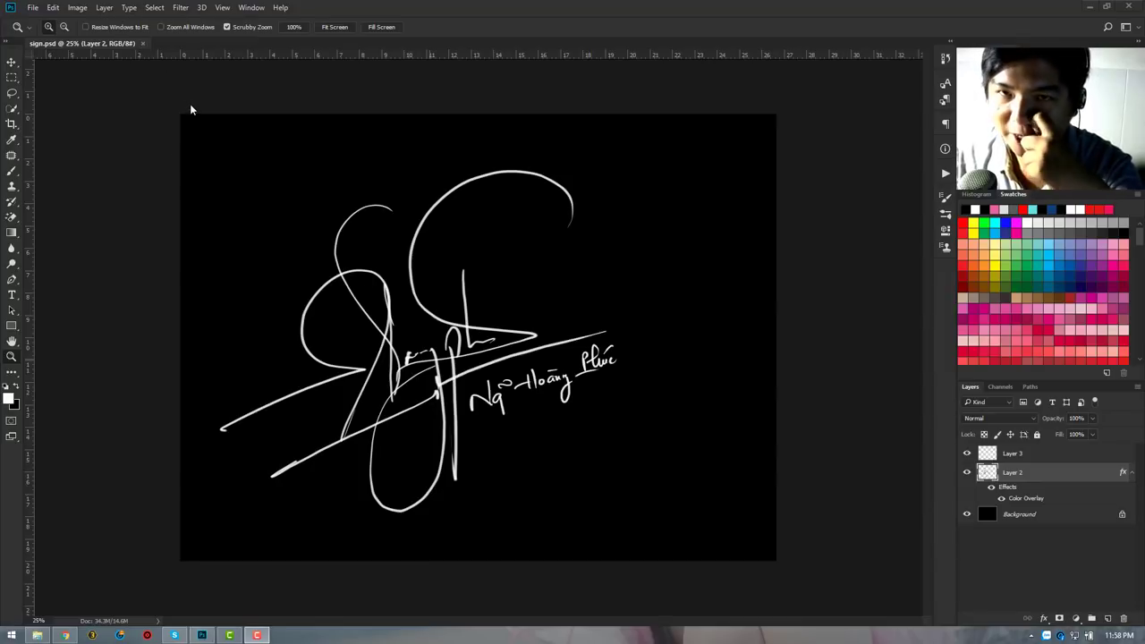
Close the sign.psd signature document to return to Photoshop's Home screen.
click(143, 43)
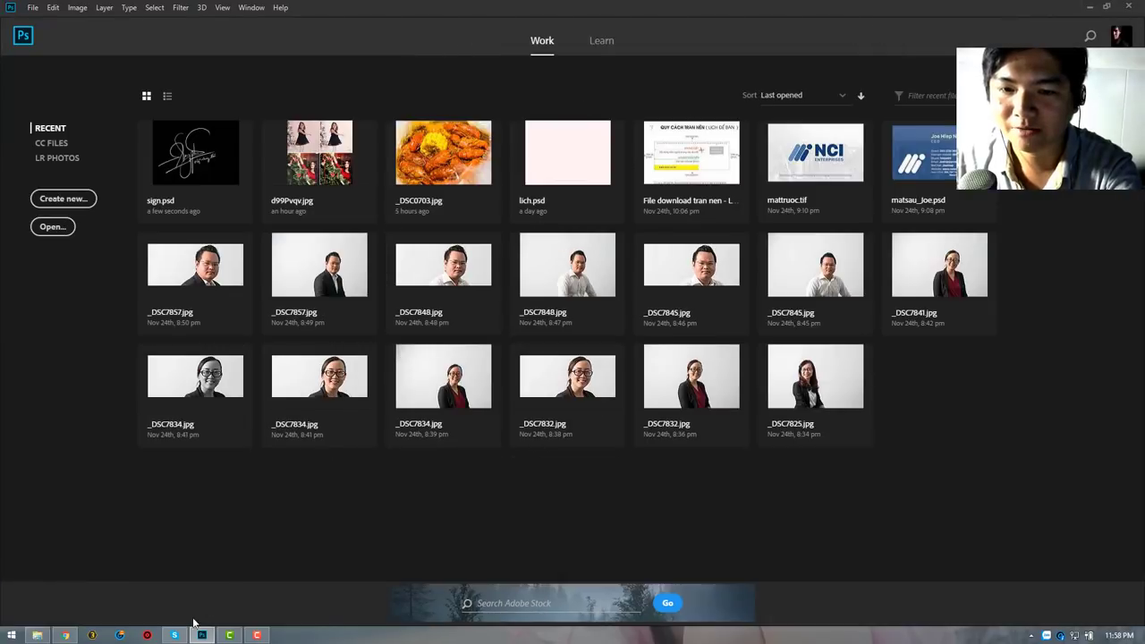
Switch to Chrome and load dafont.com in a new tab.
click(65, 635)
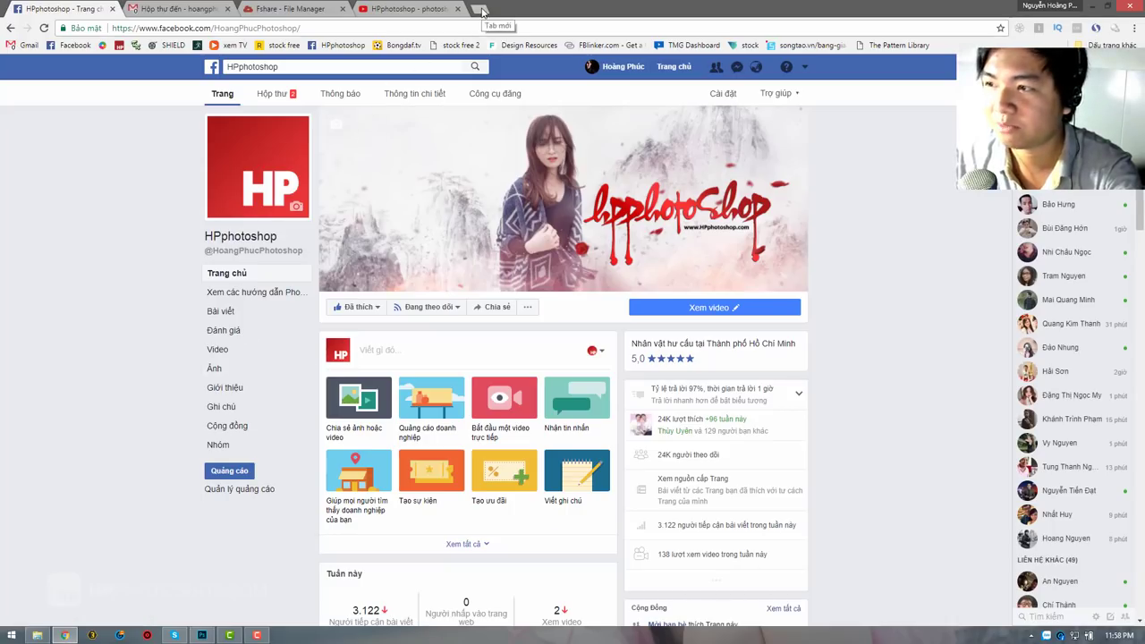
click(482, 11)
text(dafont)
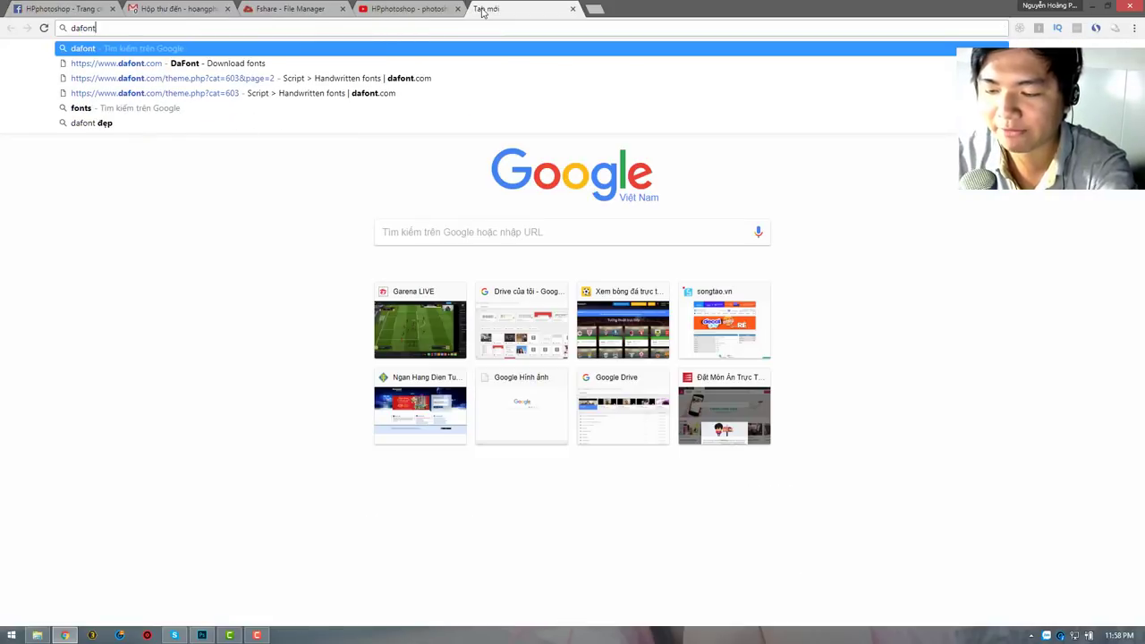
text(.co)
key(Return)
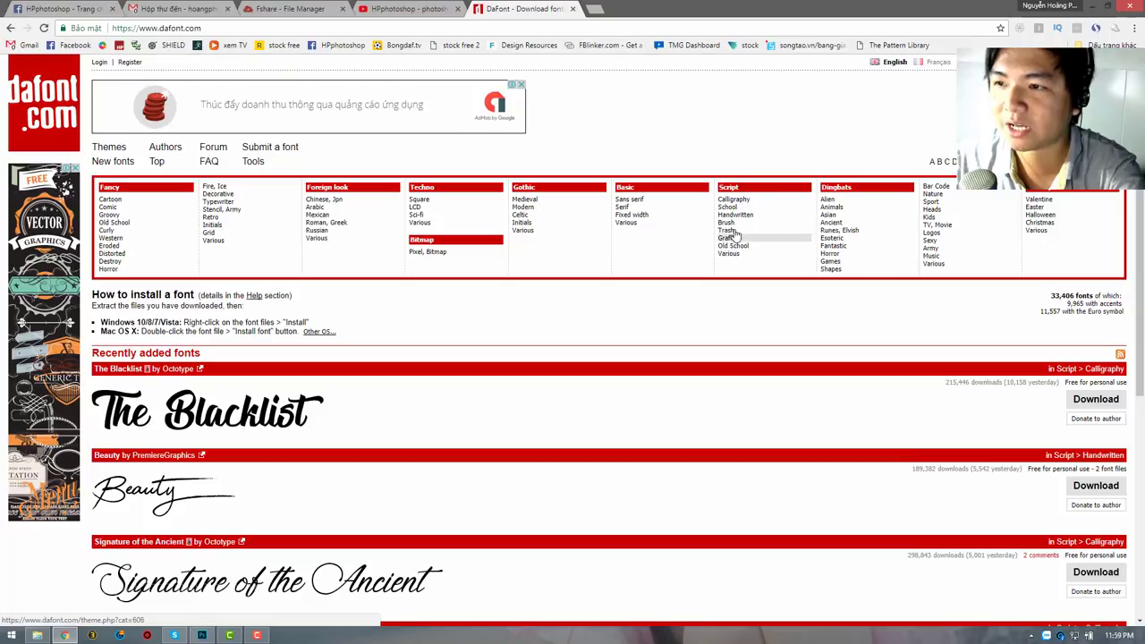
Browse the first page of DaFont's Script > Handwritten font category.
click(736, 215)
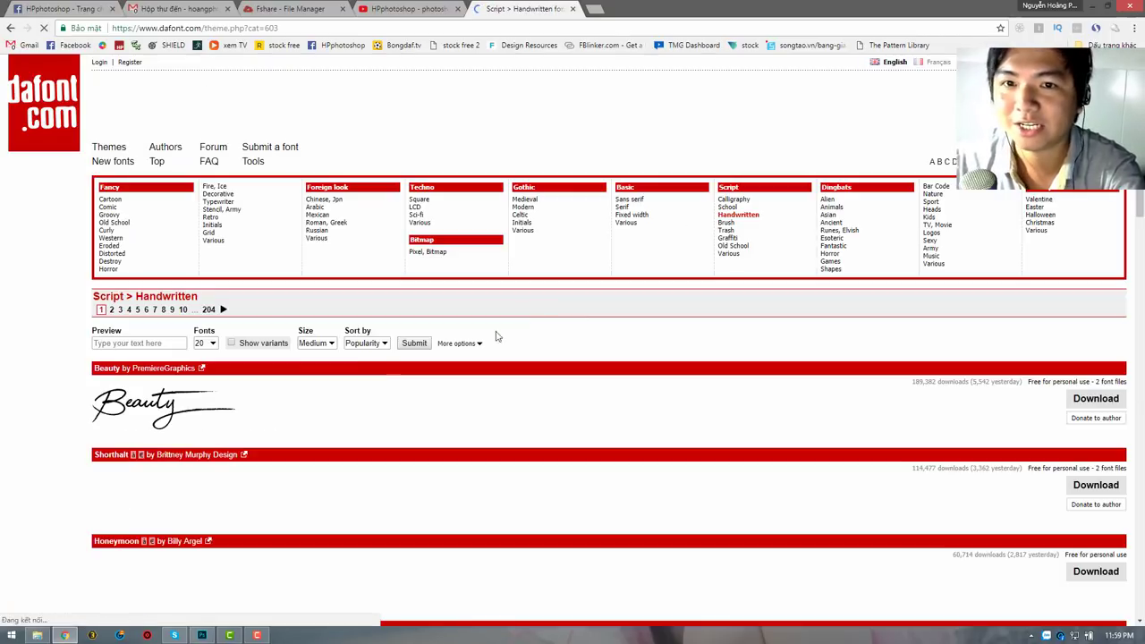
scroll(67, 392, down, 1)
scroll(64, 392, down, 2)
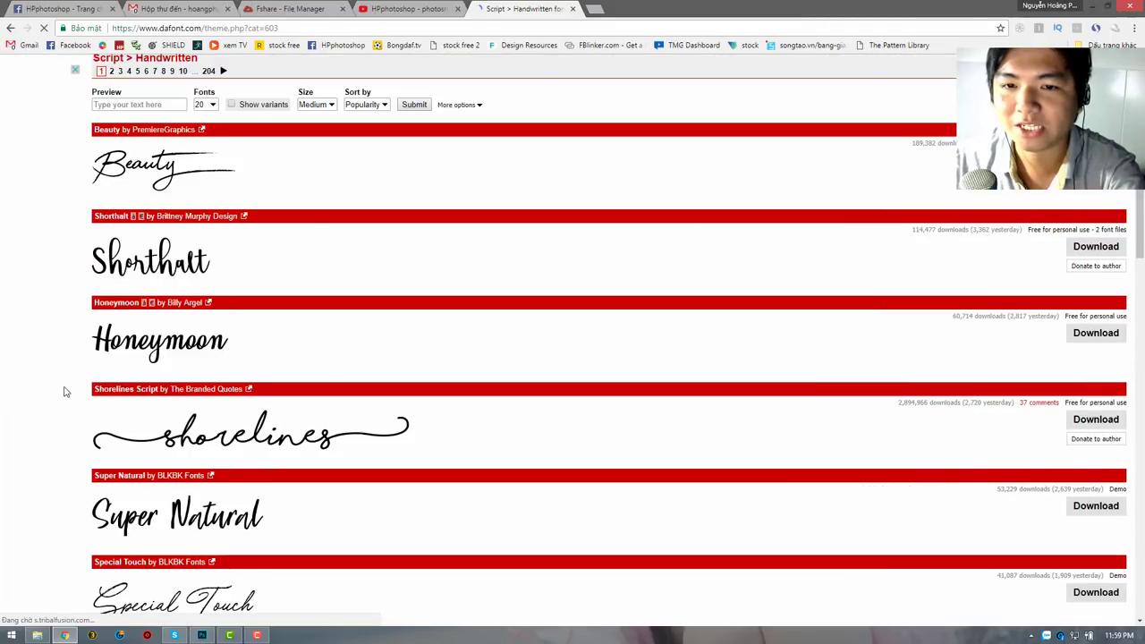
scroll(64, 391, down, 2)
scroll(64, 392, down, 2)
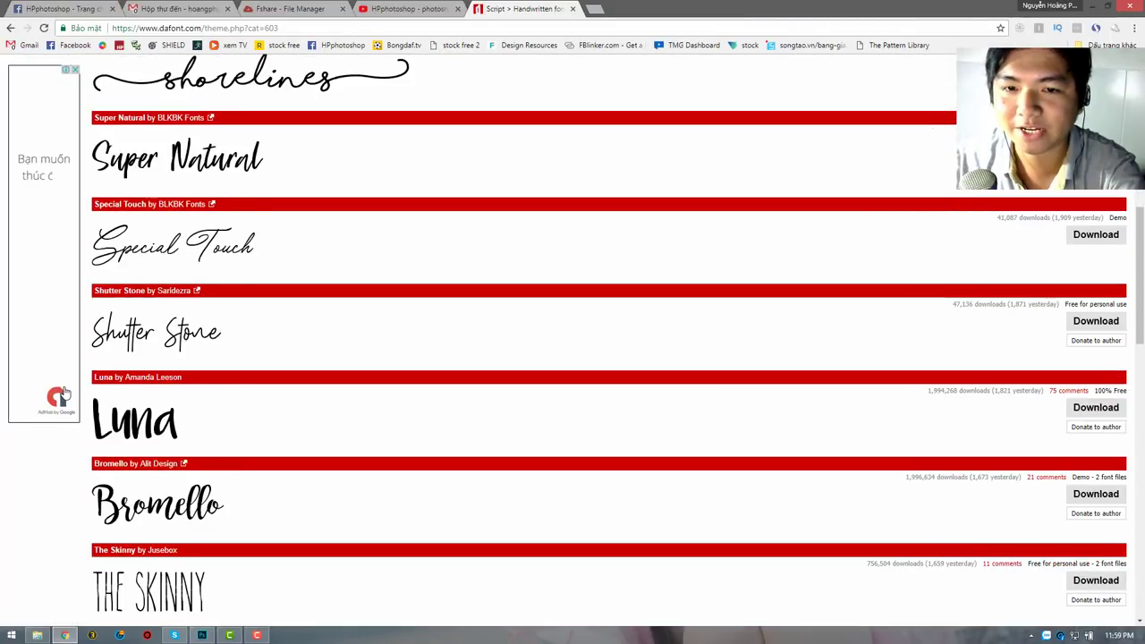
scroll(231, 282, up, 1)
scroll(269, 260, up, 1)
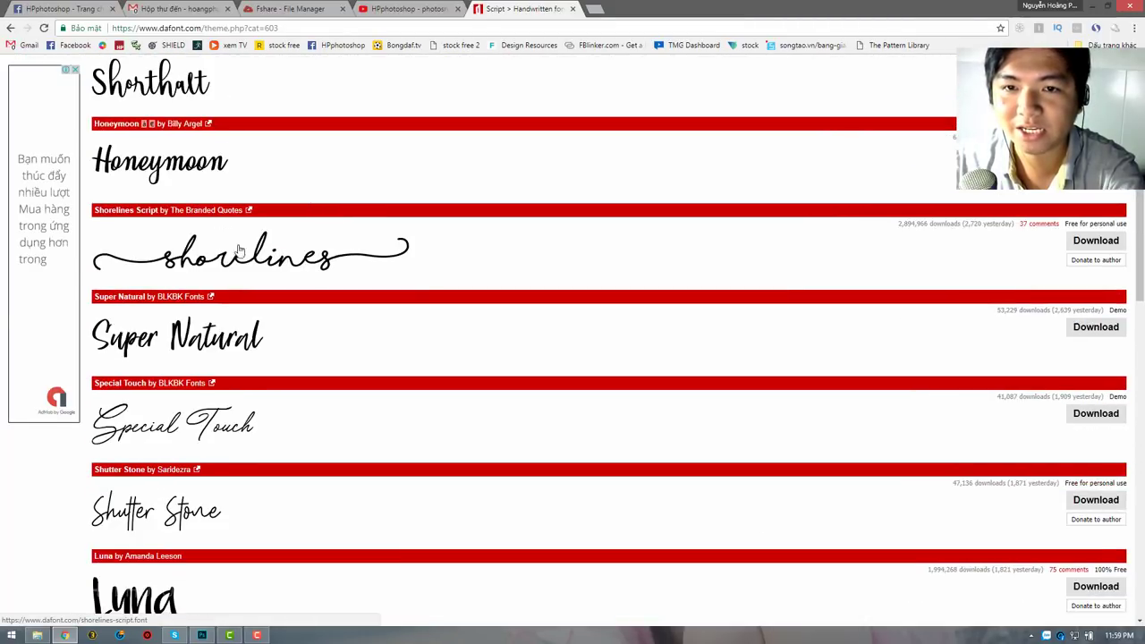
scroll(226, 235, down, 1)
scroll(227, 235, down, 4)
scroll(226, 235, down, 1)
scroll(227, 235, down, 2)
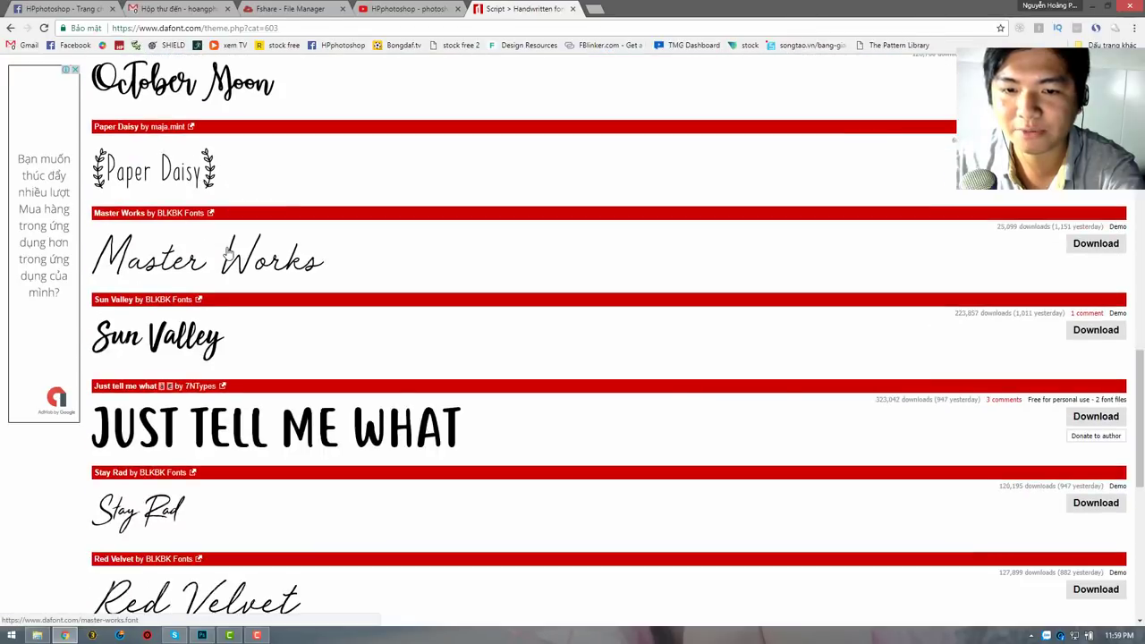
scroll(226, 259, down, 1)
scroll(226, 264, down, 5)
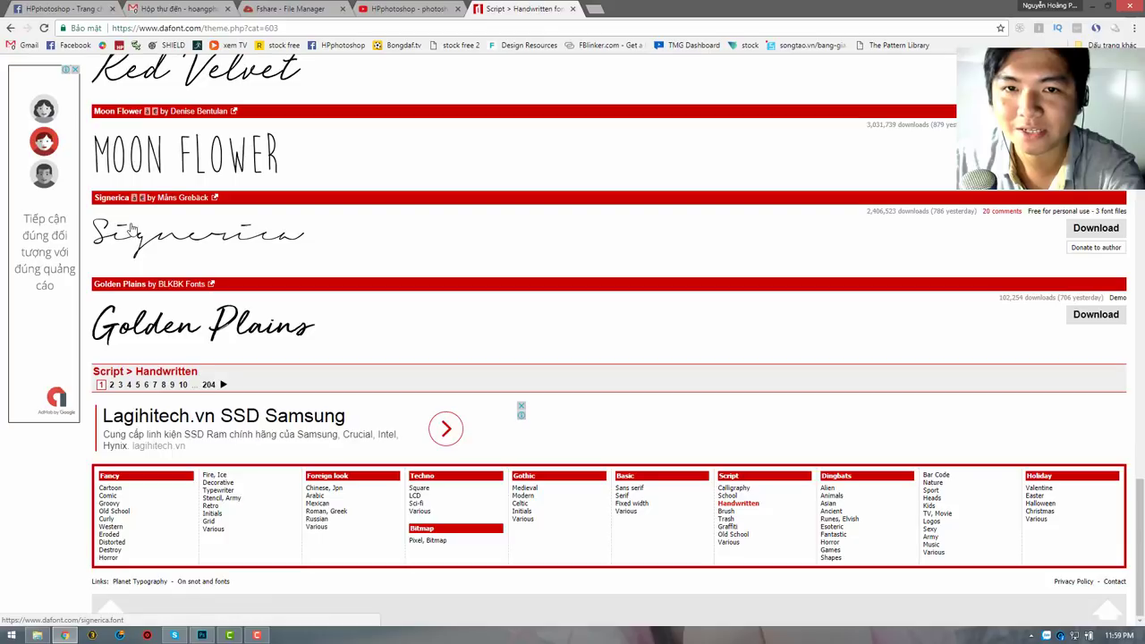
Go to page 2 of the list and download the Shopping Script font.
click(111, 385)
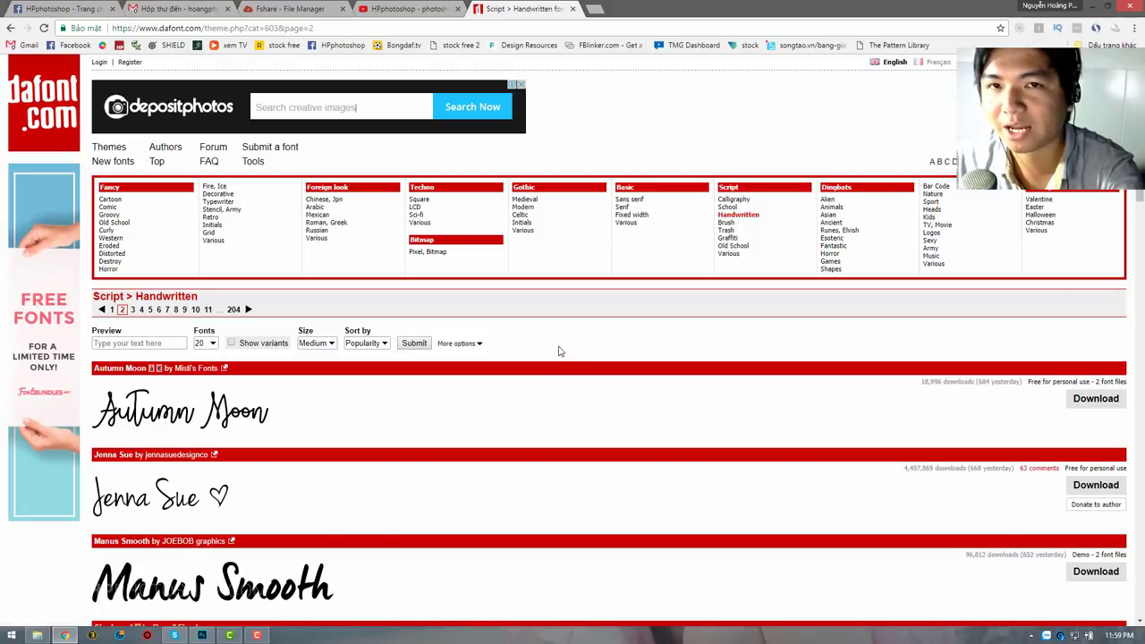
scroll(558, 351, down, 2)
scroll(559, 351, down, 1)
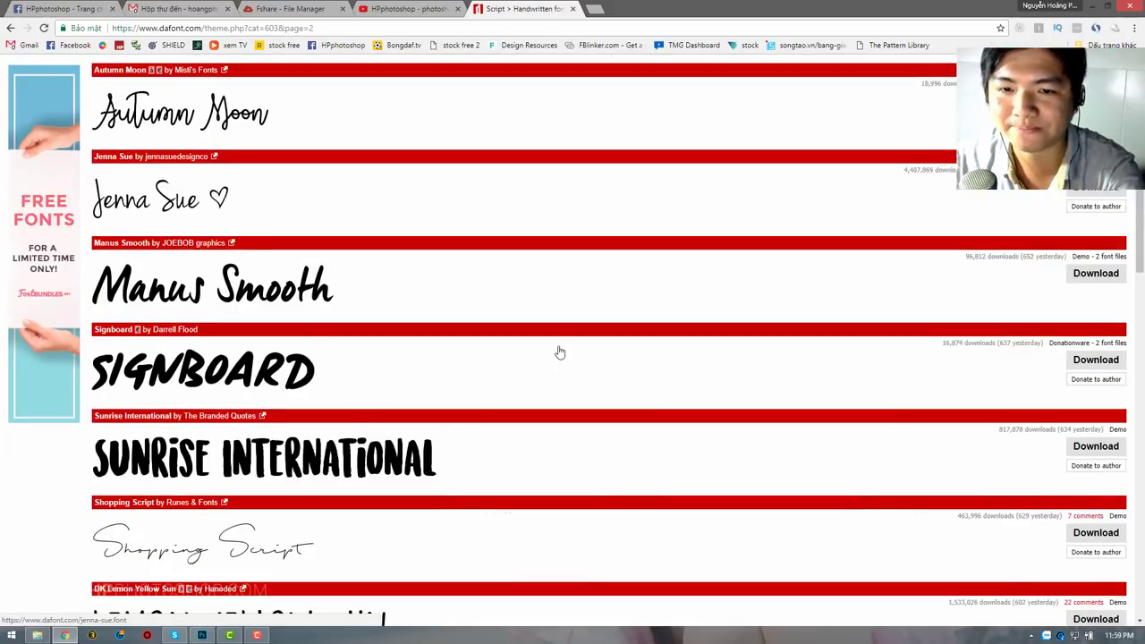
scroll(558, 351, down, 3)
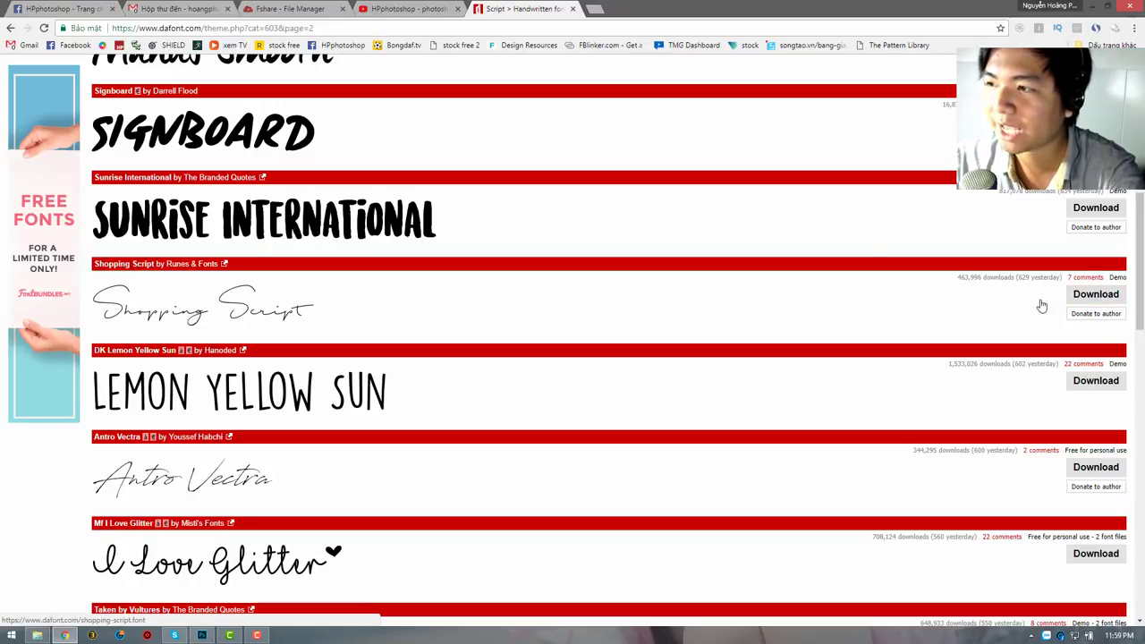
click(1096, 302)
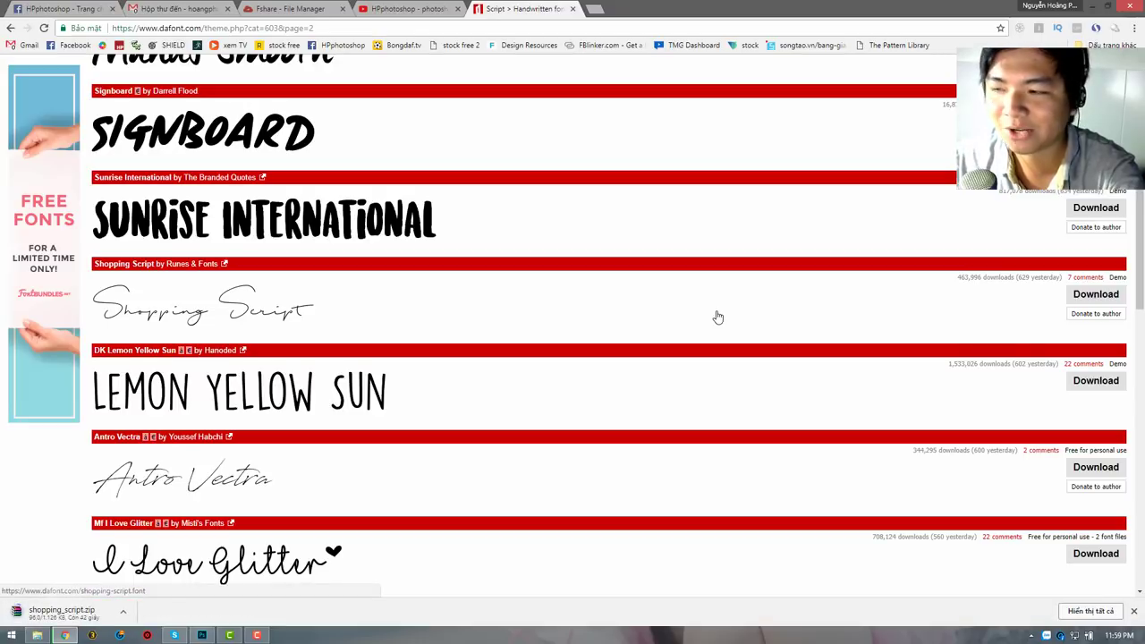
scroll(650, 323, down, 3)
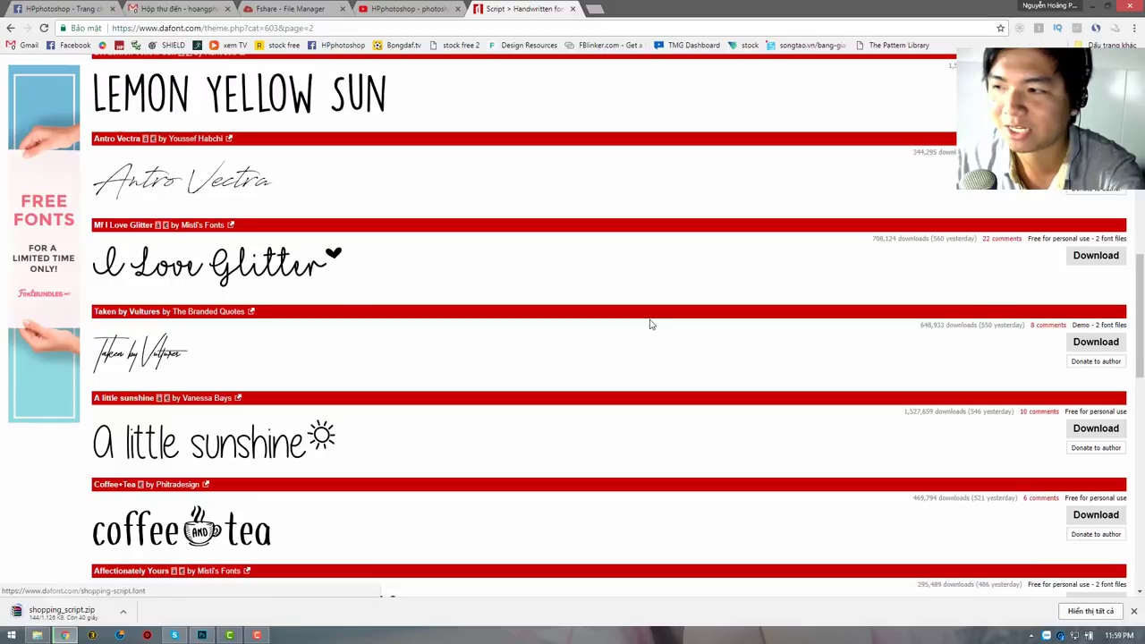
scroll(654, 336, up, 3)
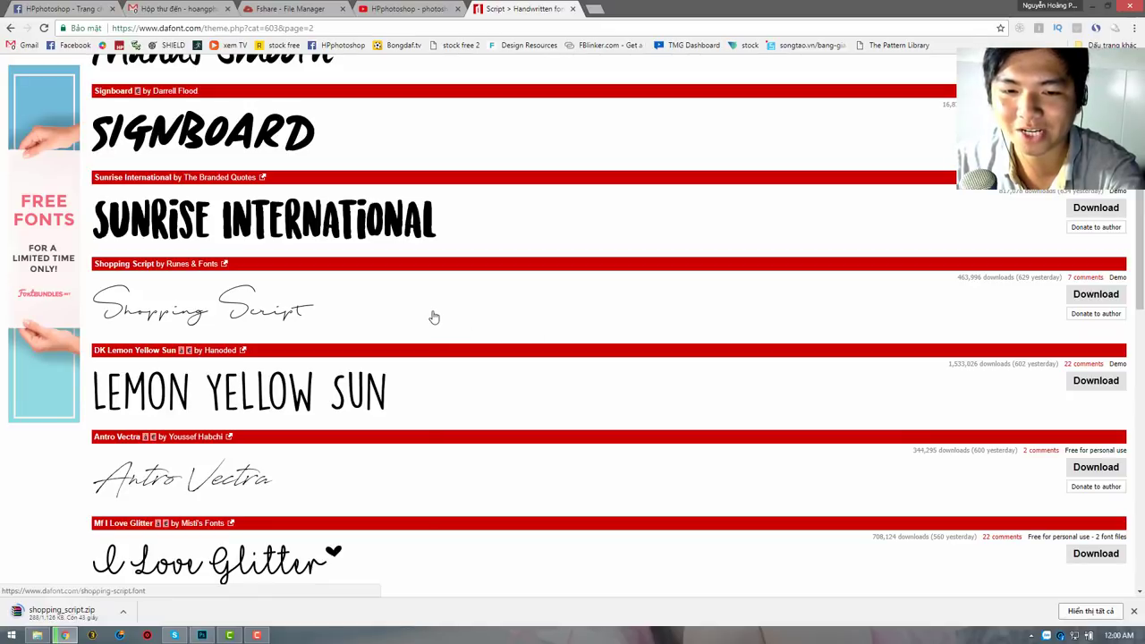
Open the Shopping Script detail page and highlight its three usage restriction lines.
click(216, 309)
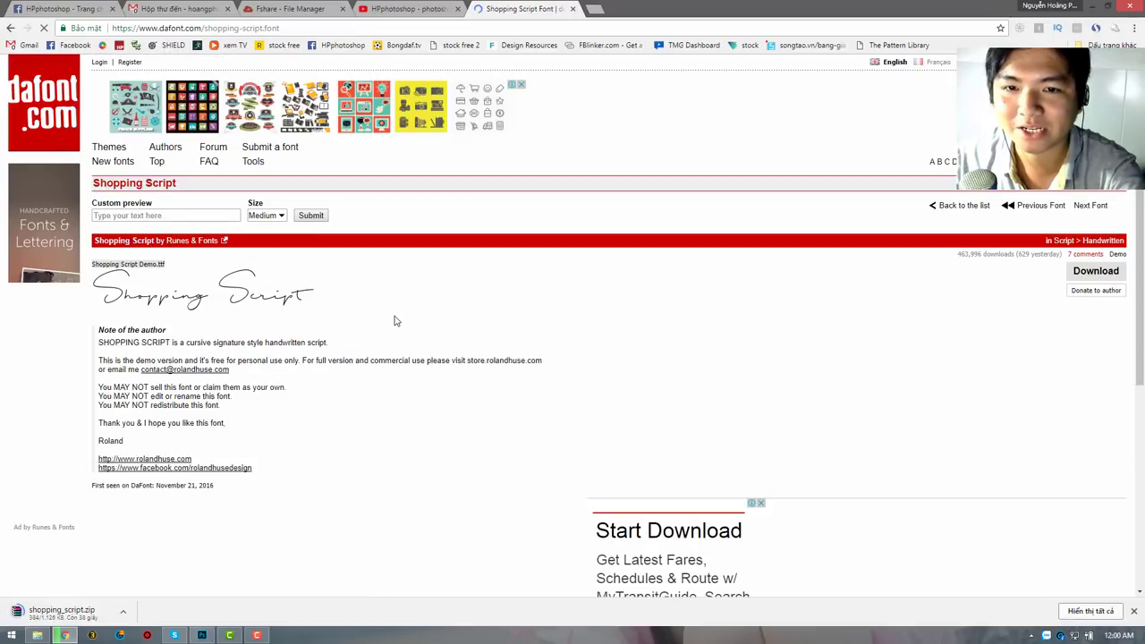
scroll(397, 320, down, 2)
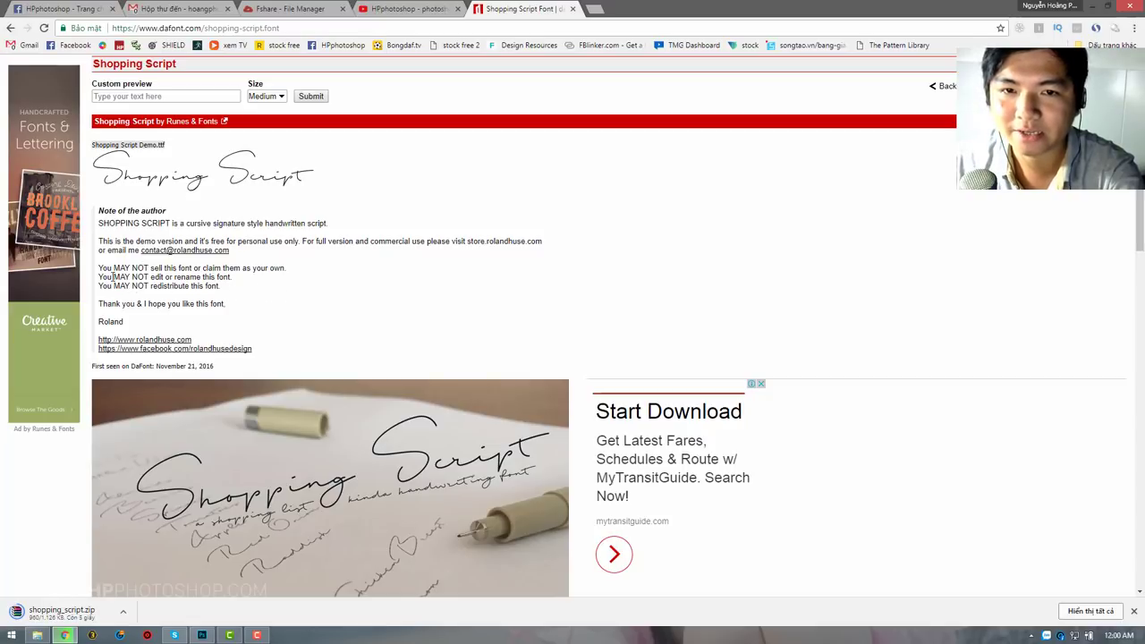
drag(98, 267, 221, 287)
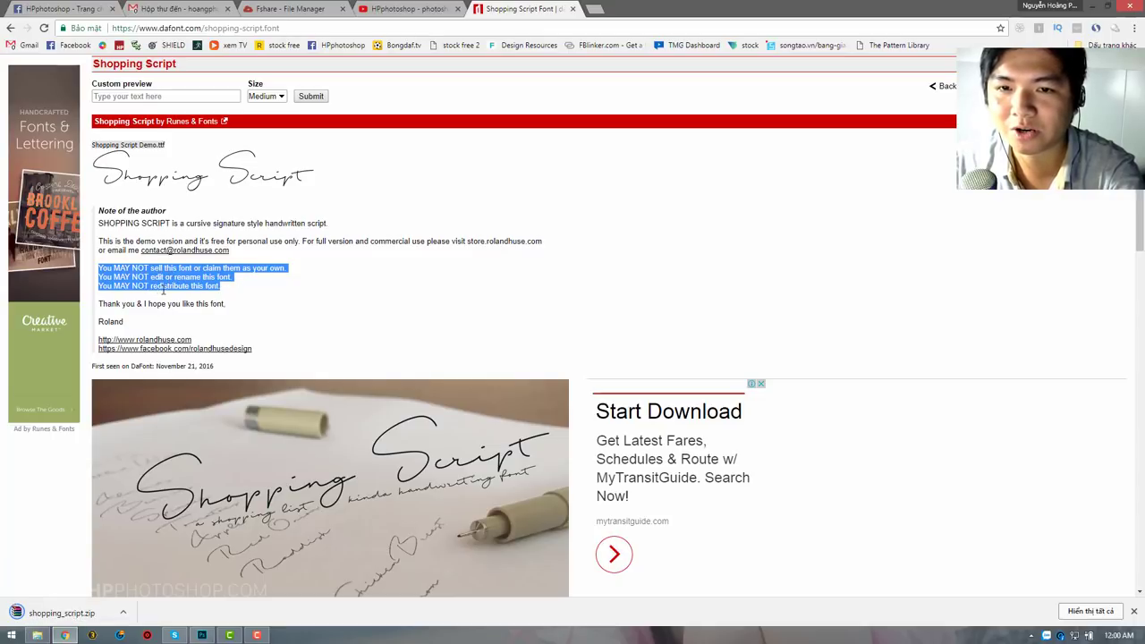
click(232, 295)
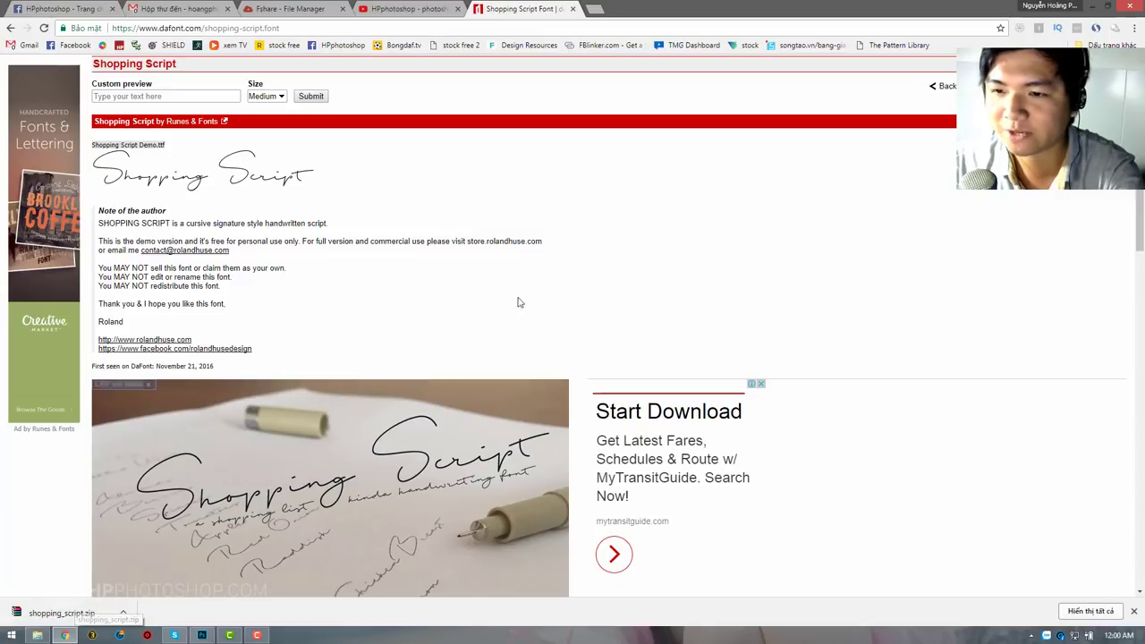
Look through the Shopping Script character map, then open the downloaded shopping_script.zip.
scroll(565, 290, down, 2)
scroll(549, 336, down, 2)
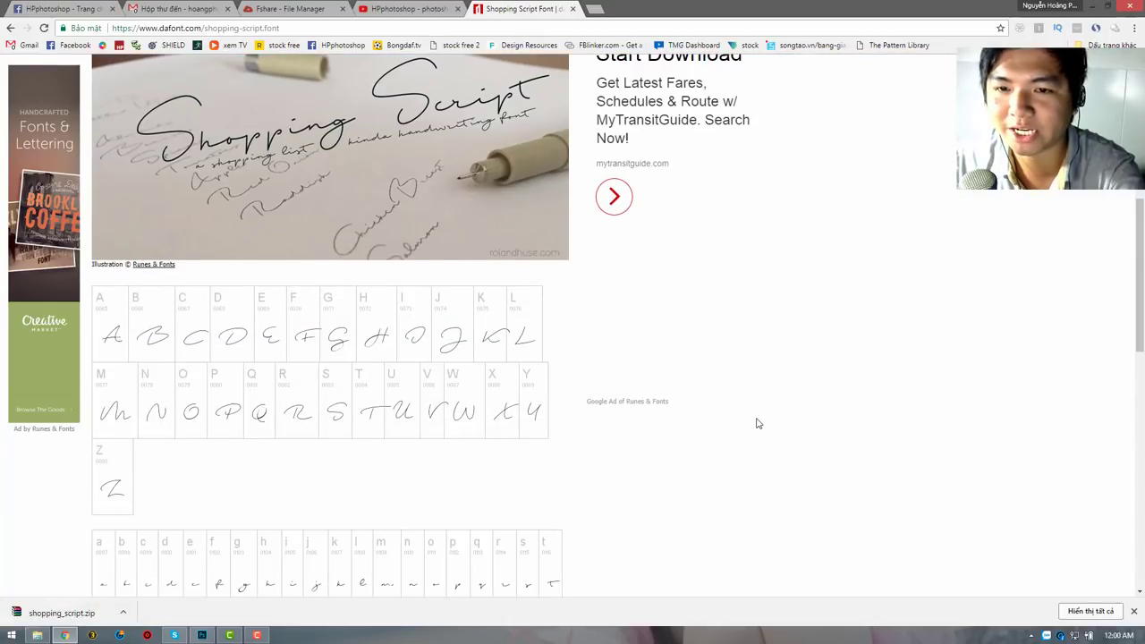
scroll(740, 426, down, 3)
scroll(741, 427, down, 3)
scroll(740, 426, down, 2)
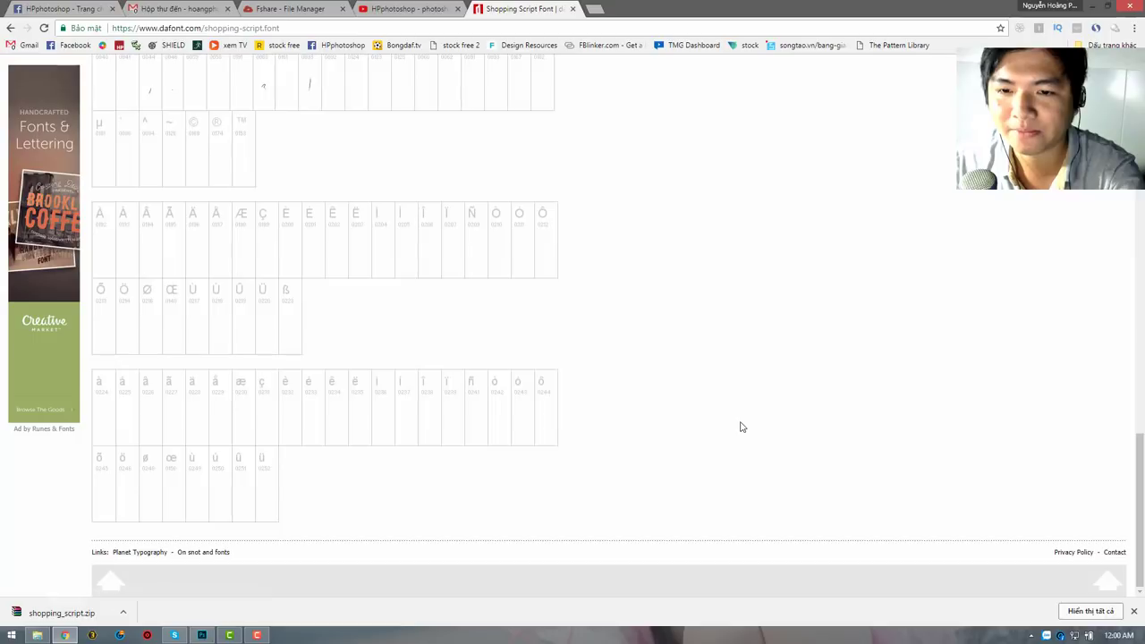
scroll(741, 426, up, 2)
scroll(742, 426, down, 2)
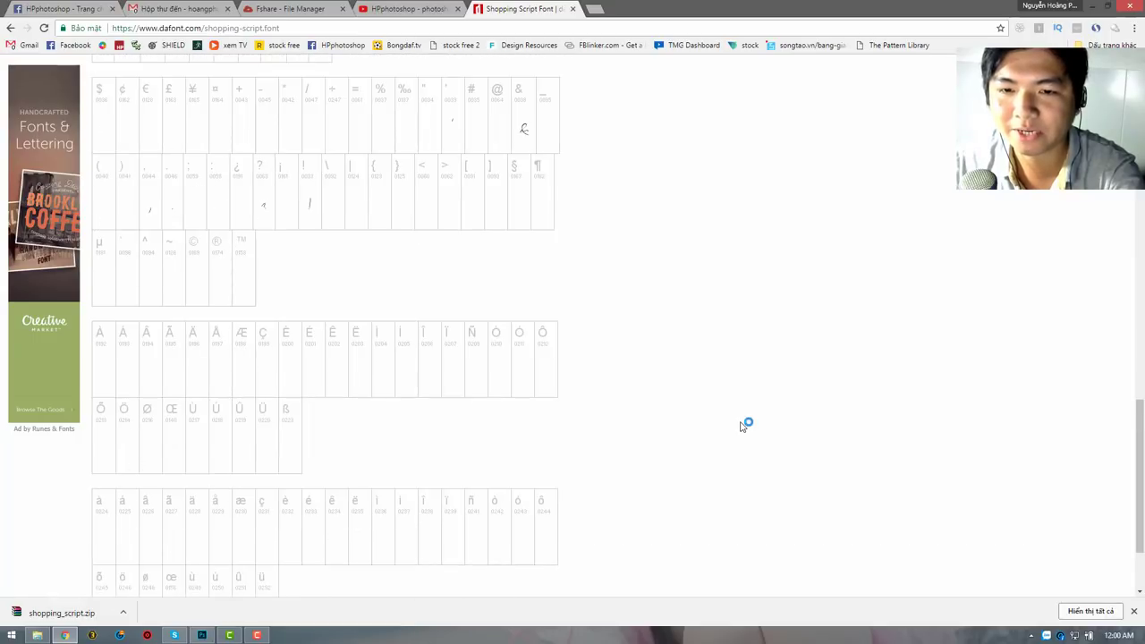
scroll(742, 425, down, 1)
scroll(742, 426, up, 4)
scroll(741, 426, up, 1)
scroll(740, 426, down, 4)
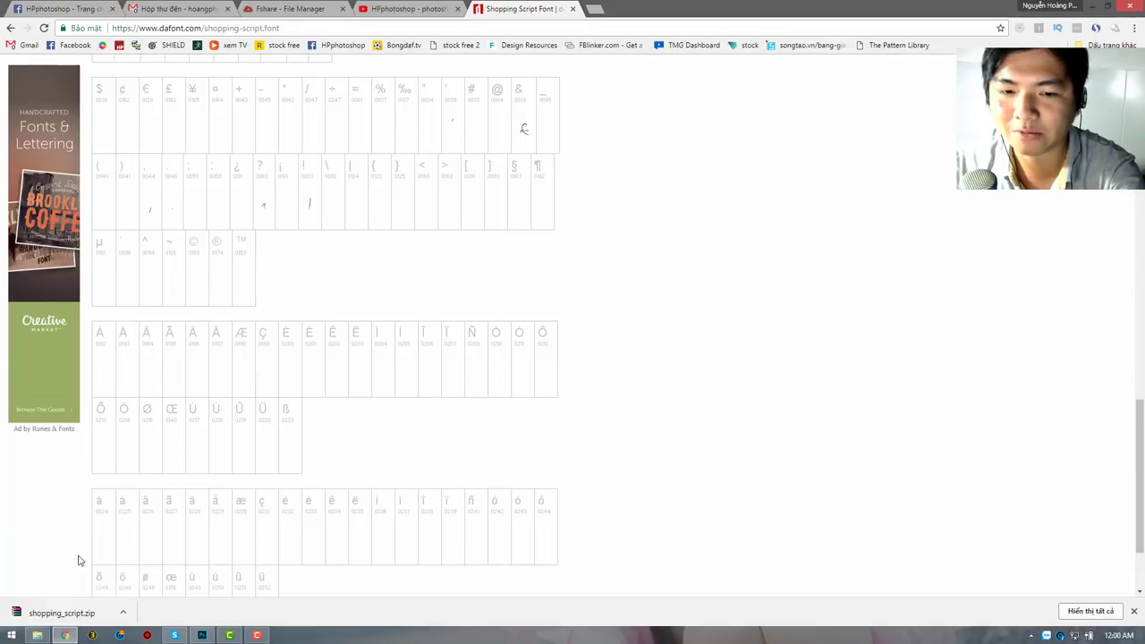
click(54, 613)
Extract the archive to the default Downloads\shopping_script folder.
click(186, 172)
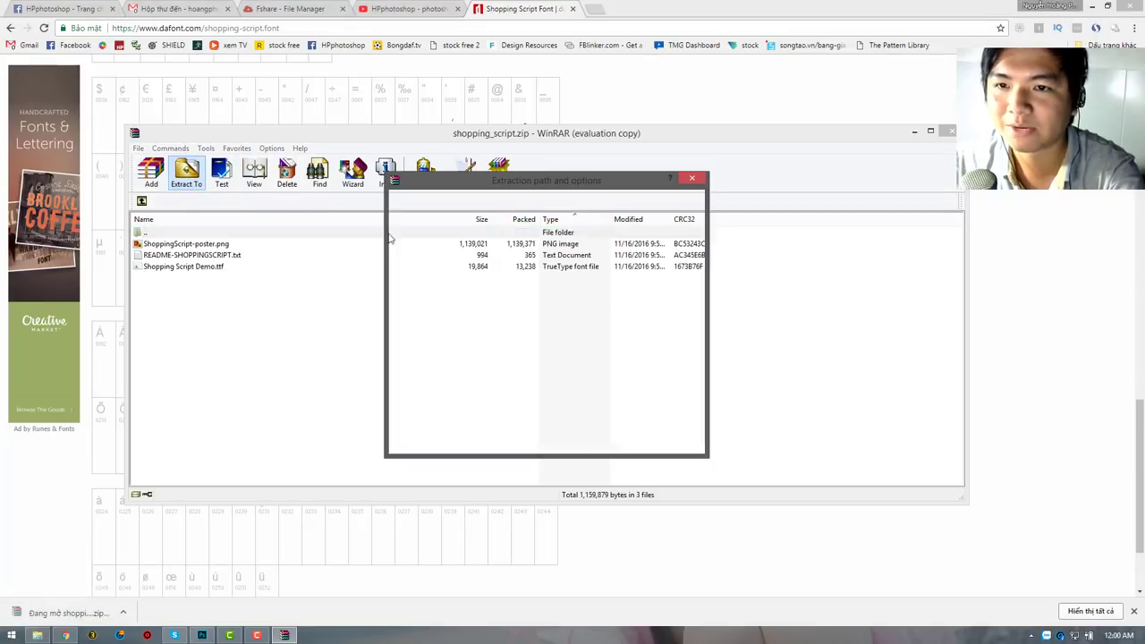
click(615, 358)
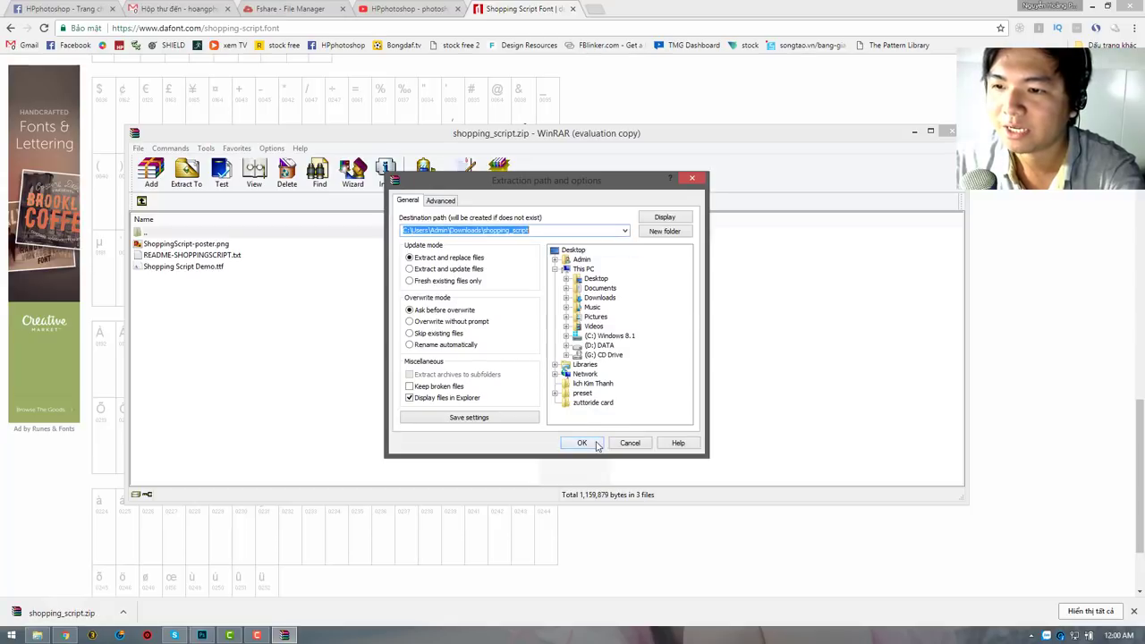
click(582, 443)
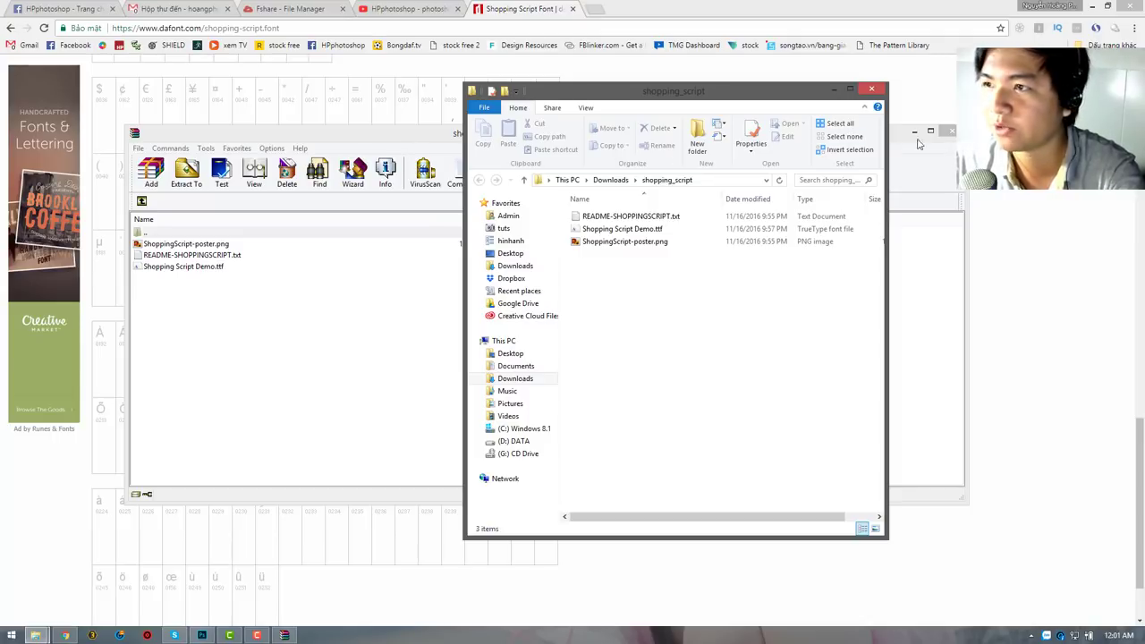
Close WinRAR and view the shopping_script folder's files as large icons.
click(952, 132)
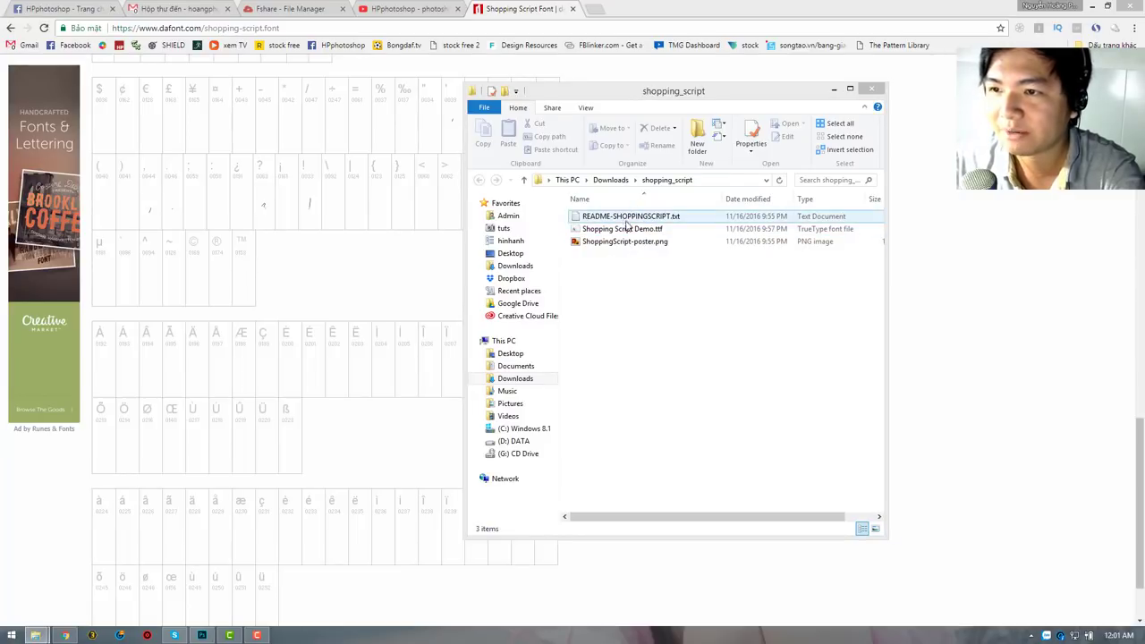
click(875, 529)
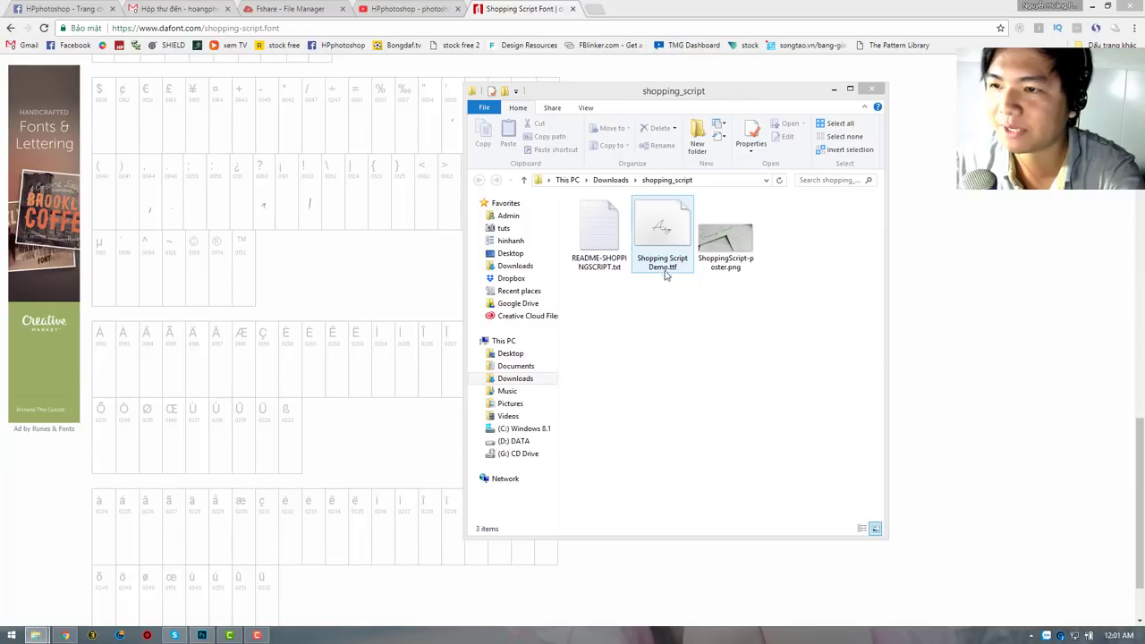
click(661, 237)
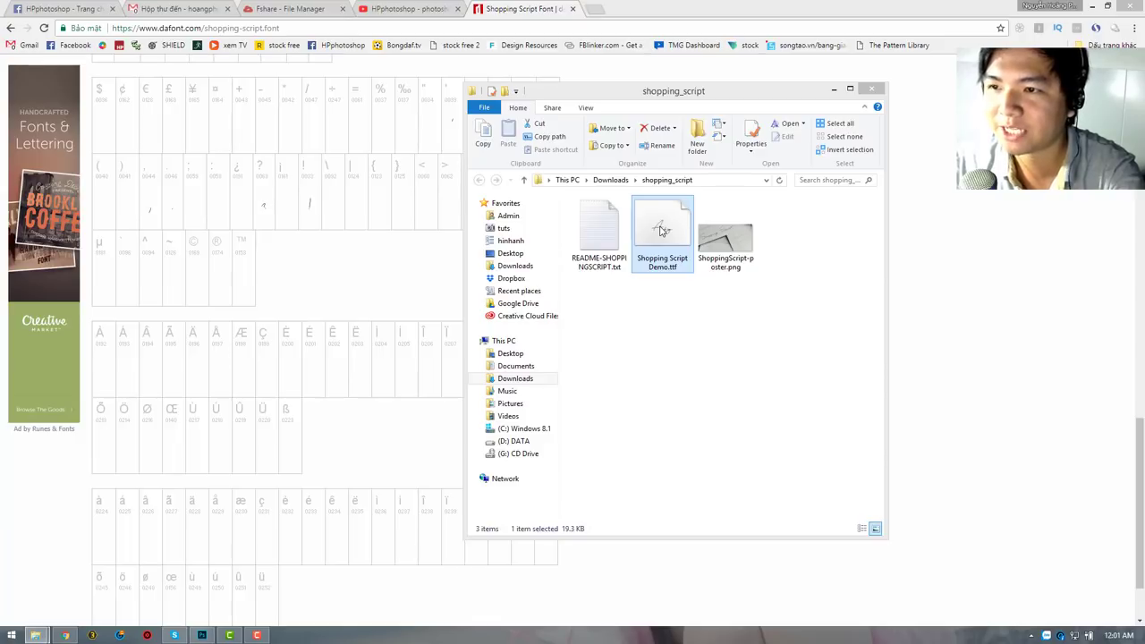
right_click(662, 231)
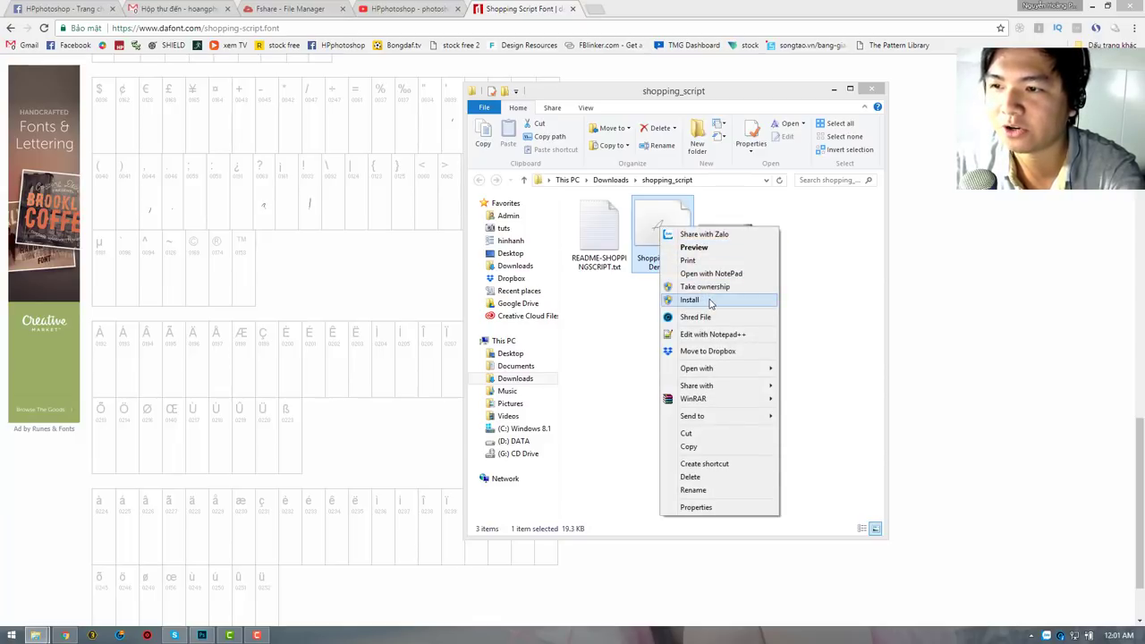
click(685, 301)
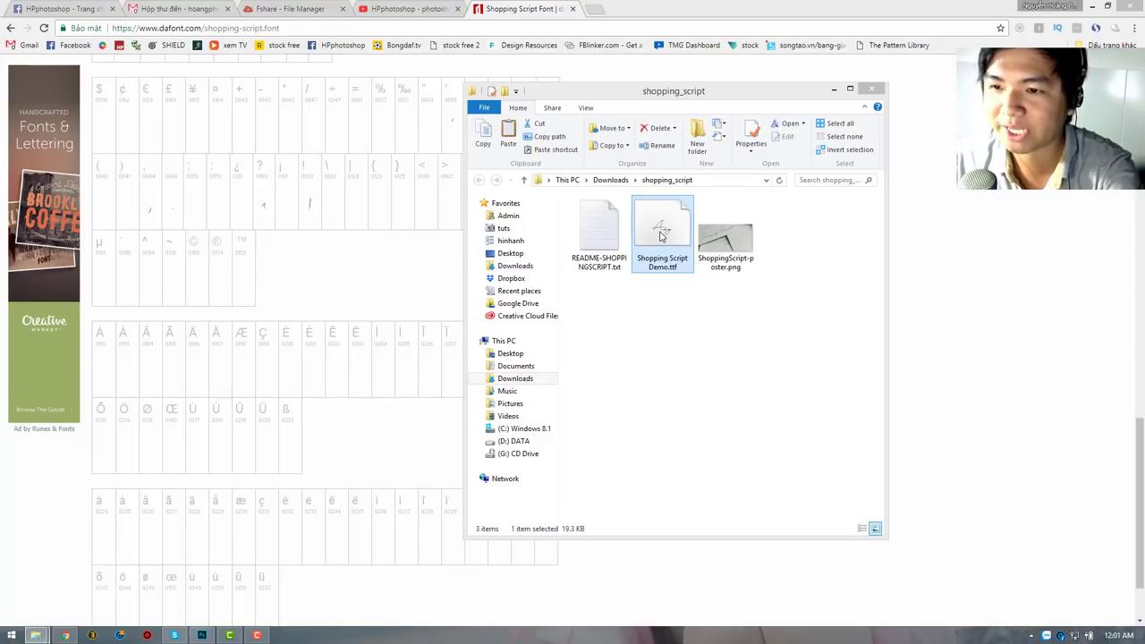
Look inside C:\Windows\Fonts, then return to the shopping_script folder.
click(519, 430)
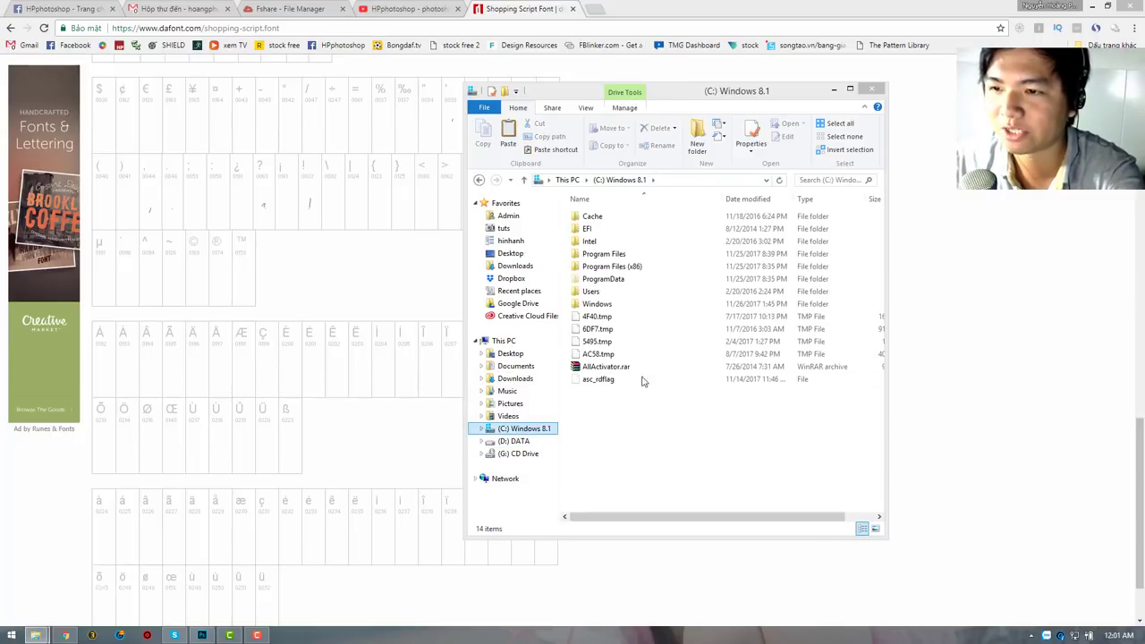
double_click(609, 305)
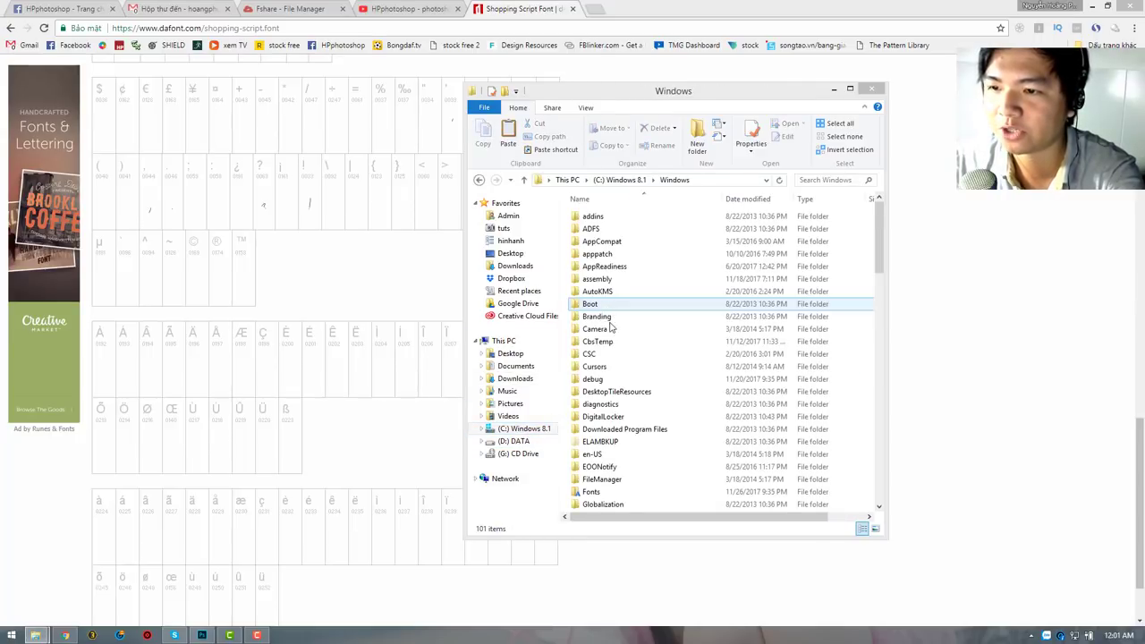
double_click(617, 487)
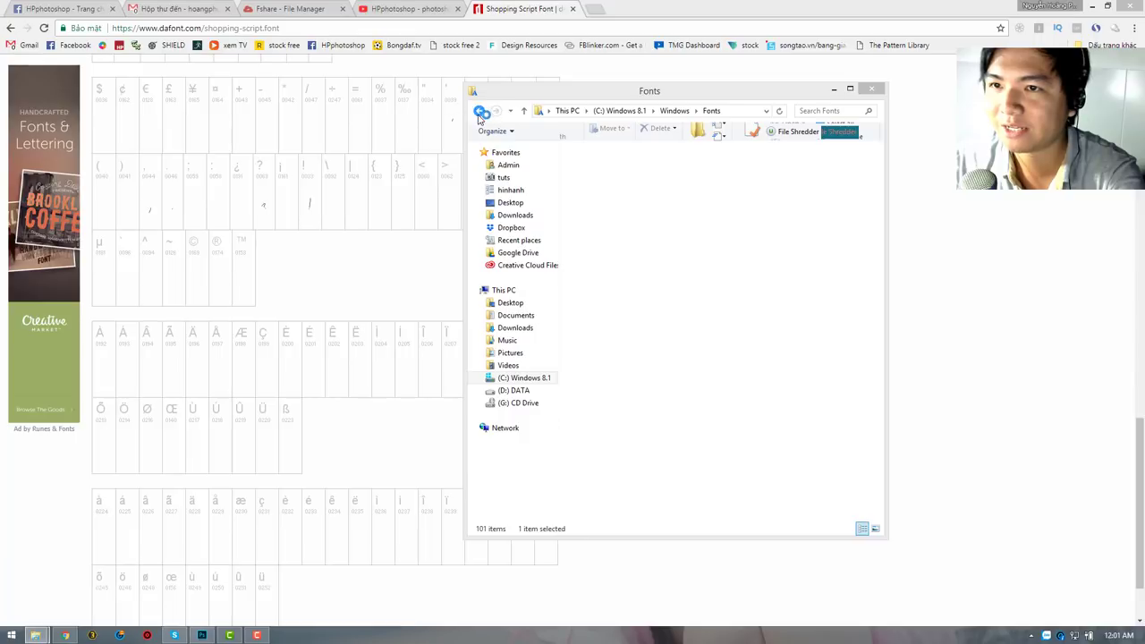
click(480, 112)
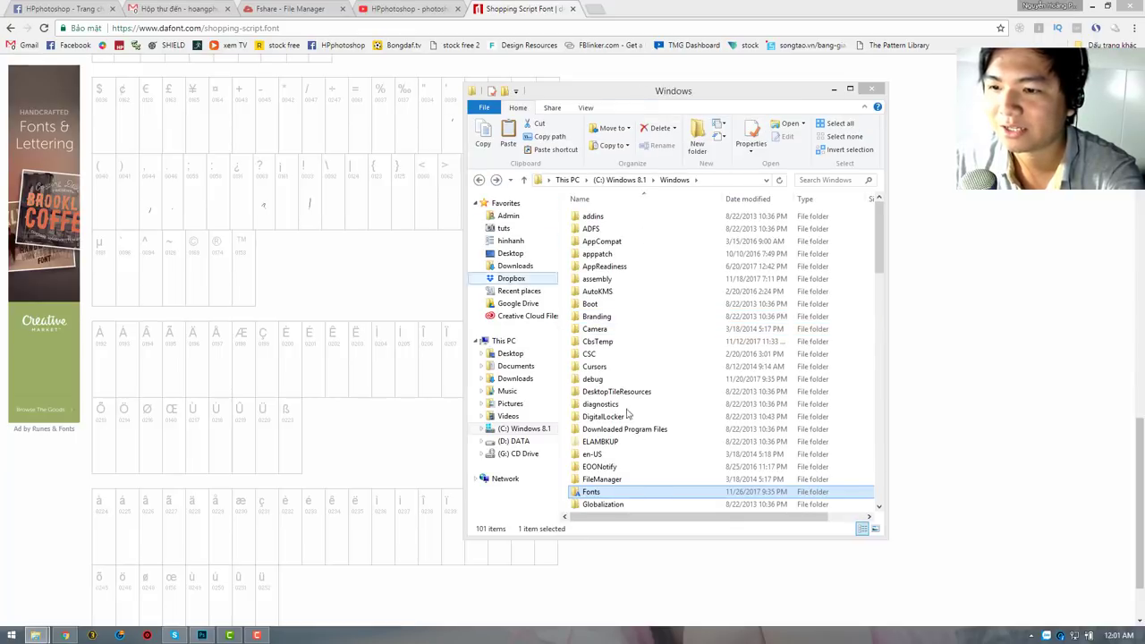
click(479, 180)
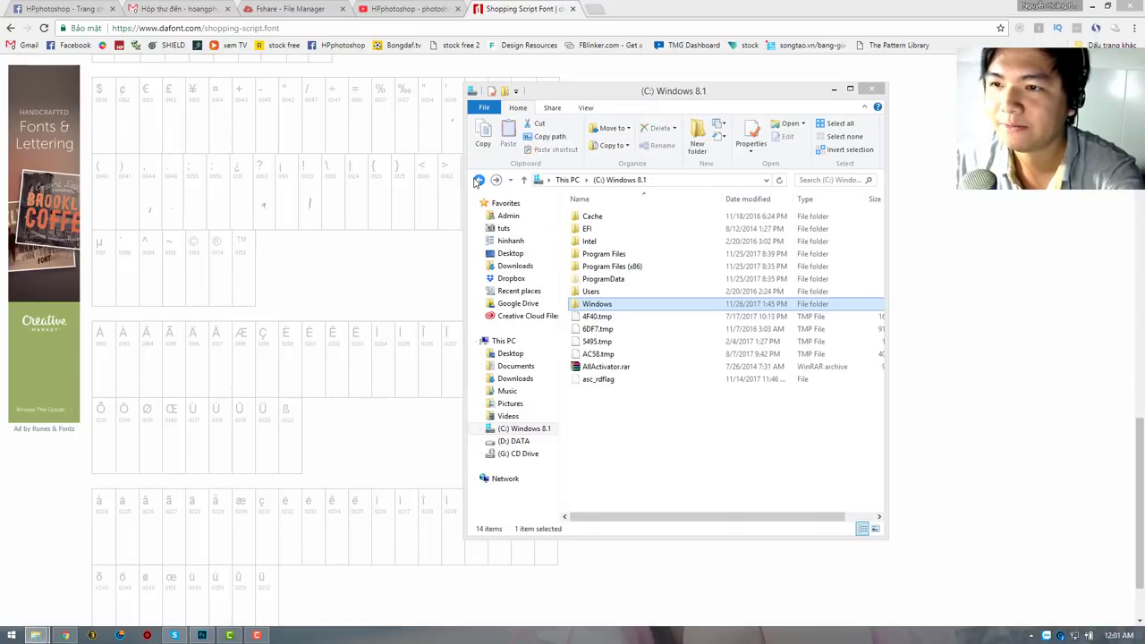
click(478, 180)
Install Shopping Script Demo.ttf and switch back to Photoshop.
right_click(678, 236)
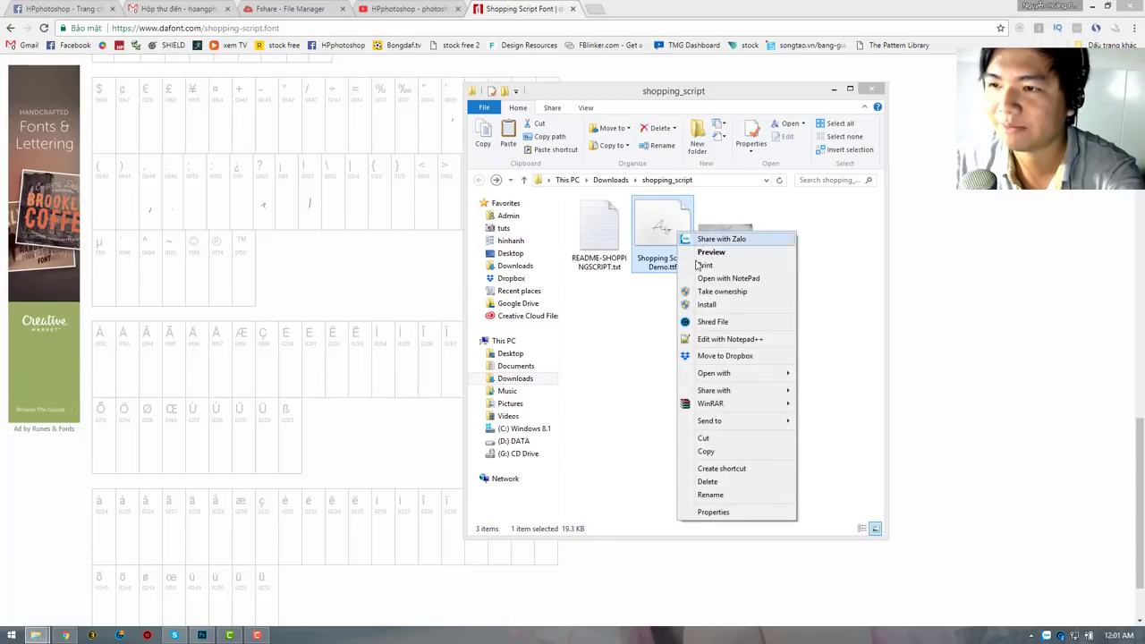
click(713, 307)
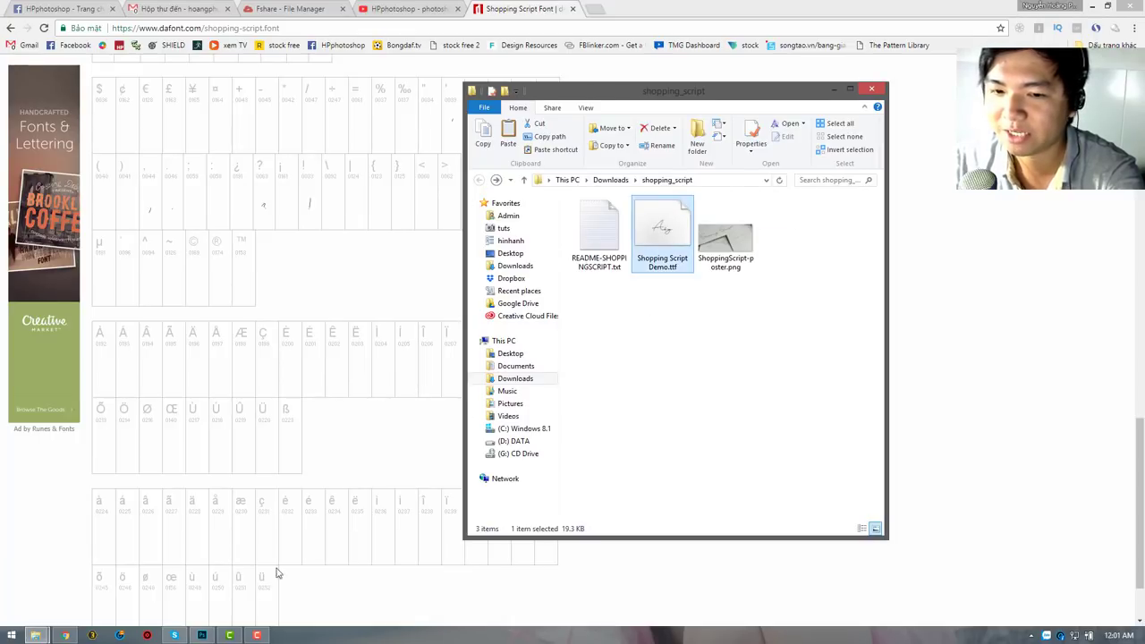
click(202, 635)
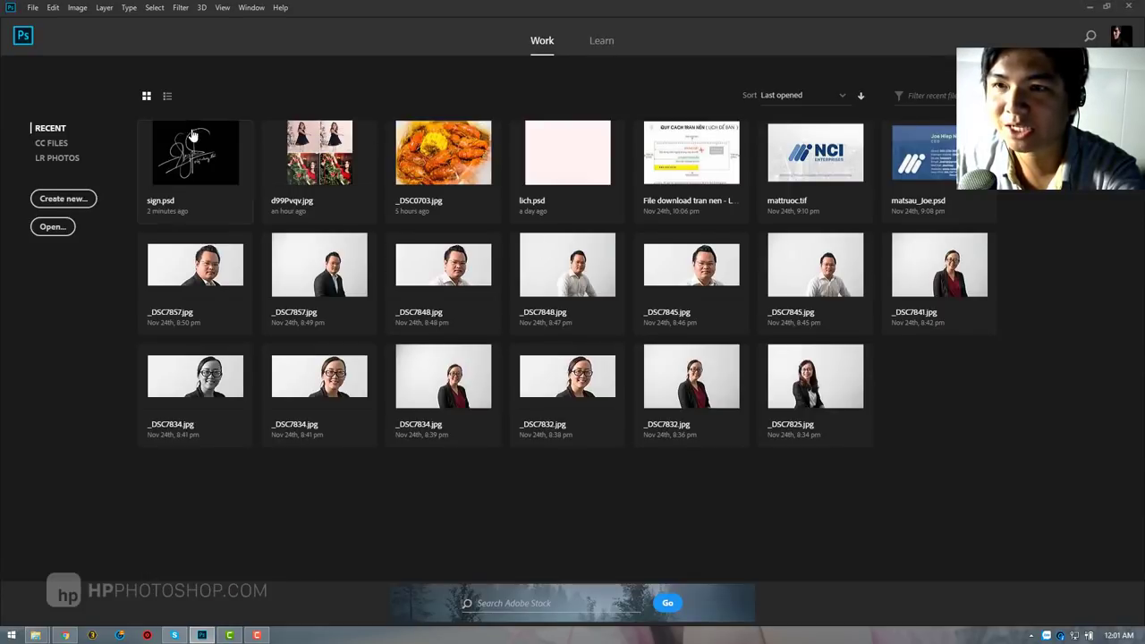
click(32, 7)
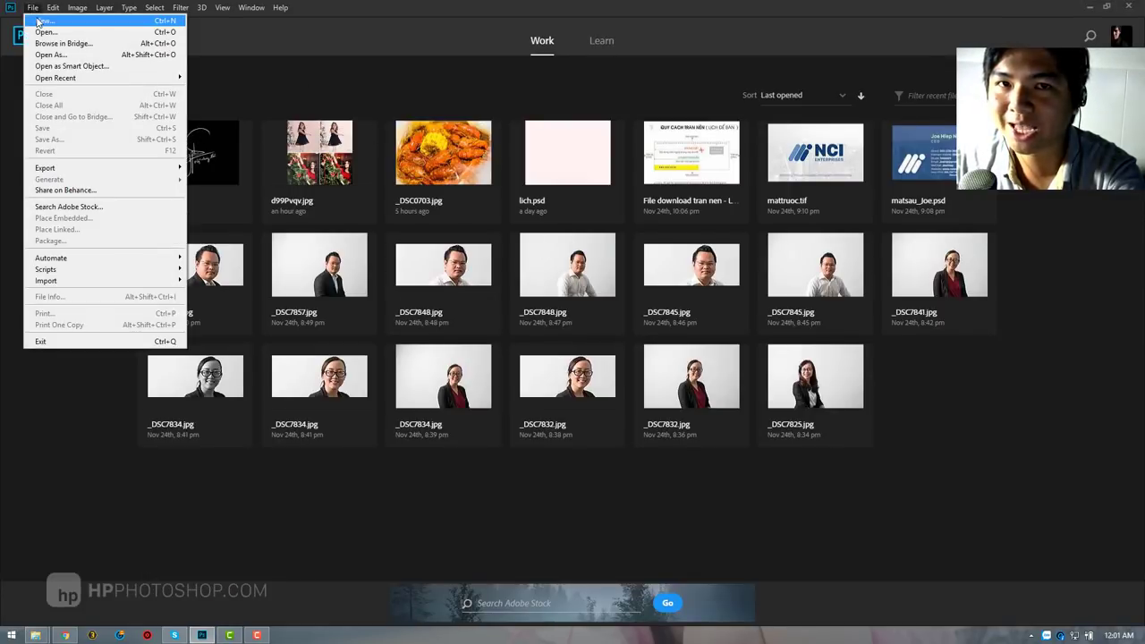
Create a new Untitled-1 document sized 3000 × 3000 pixels.
click(40, 21)
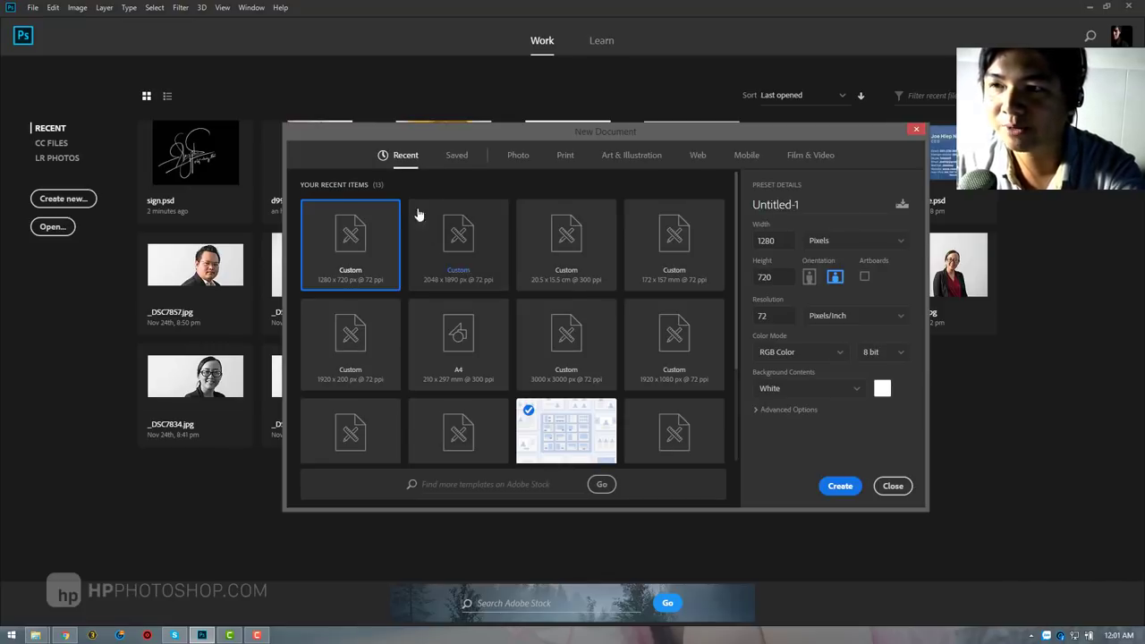
drag(786, 241, 746, 244)
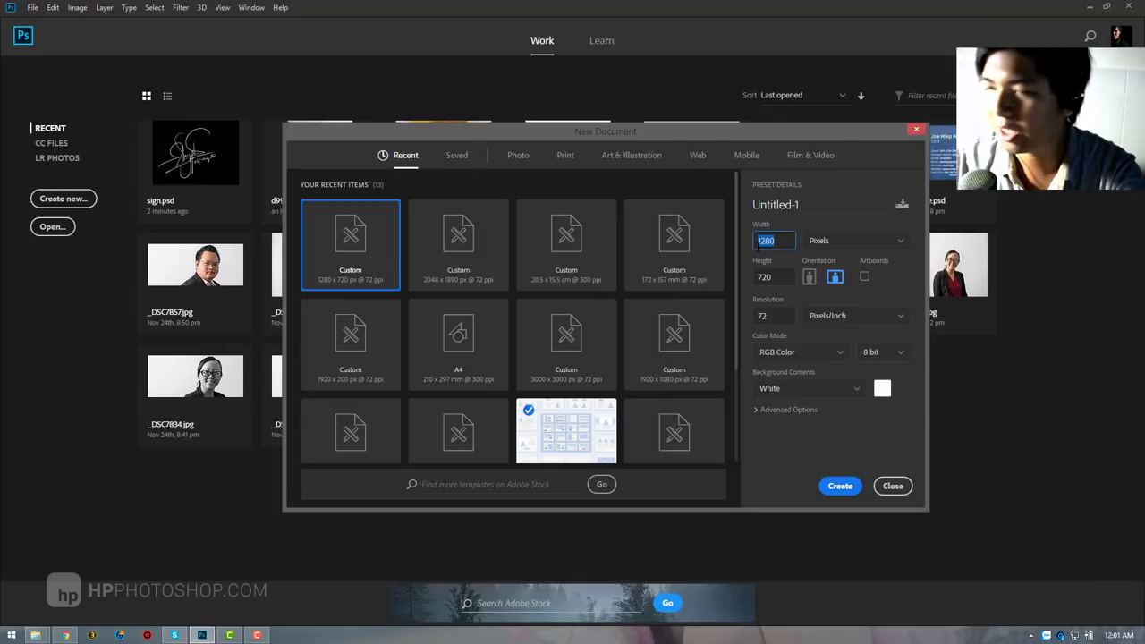
text(3000)
key(Tab)
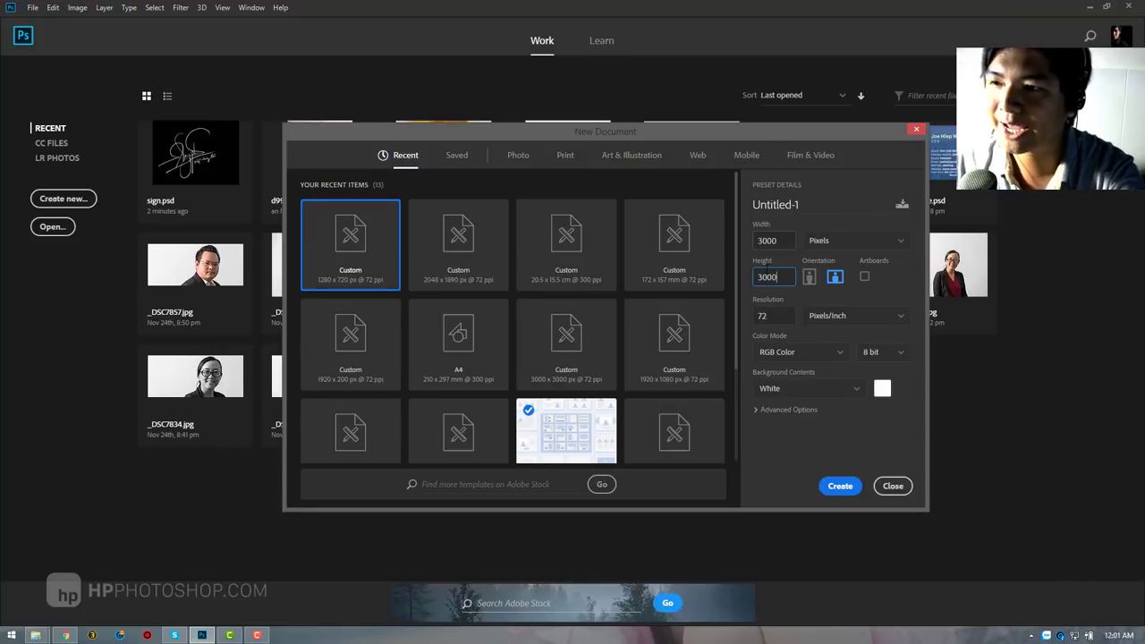
click(845, 489)
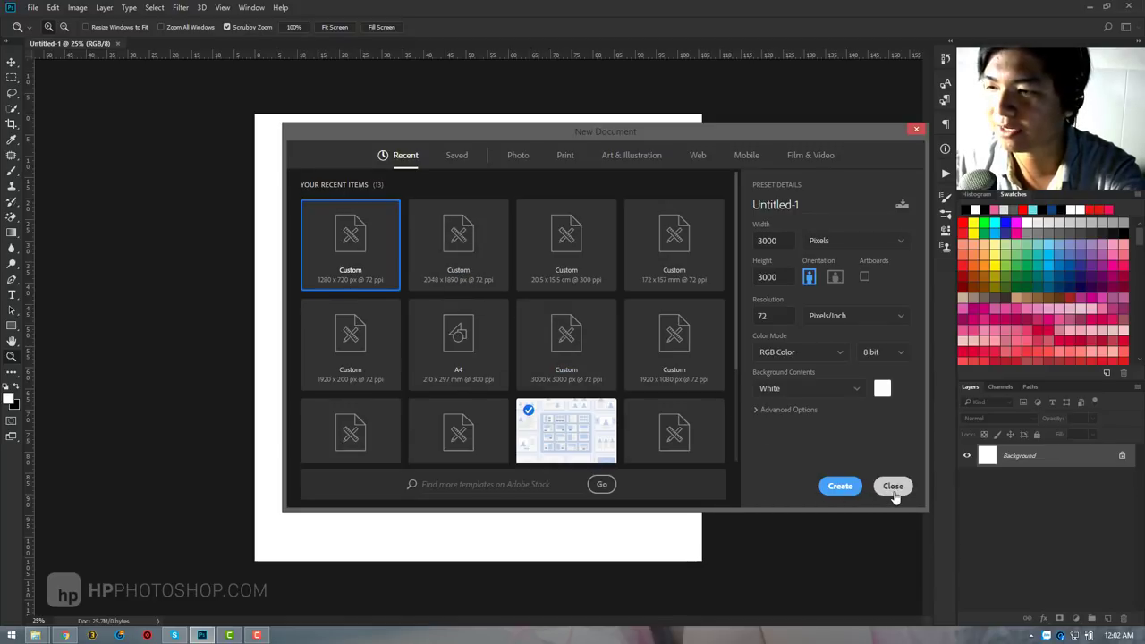
Pick the Horizontal Type tool with the Shopping Script Demo font.
click(892, 488)
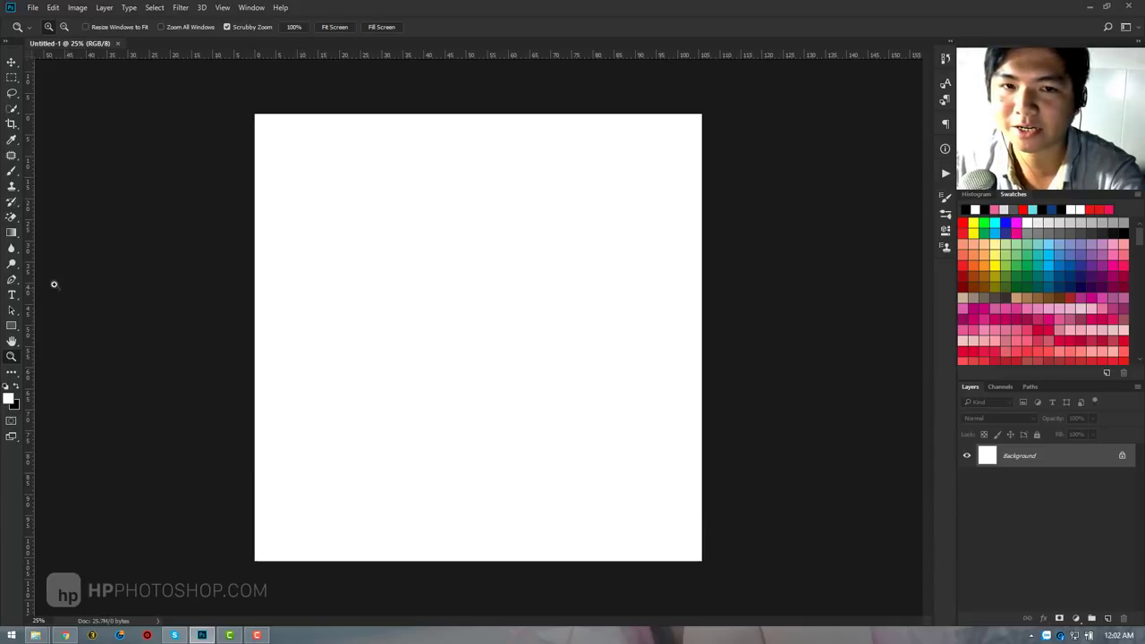
click(13, 295)
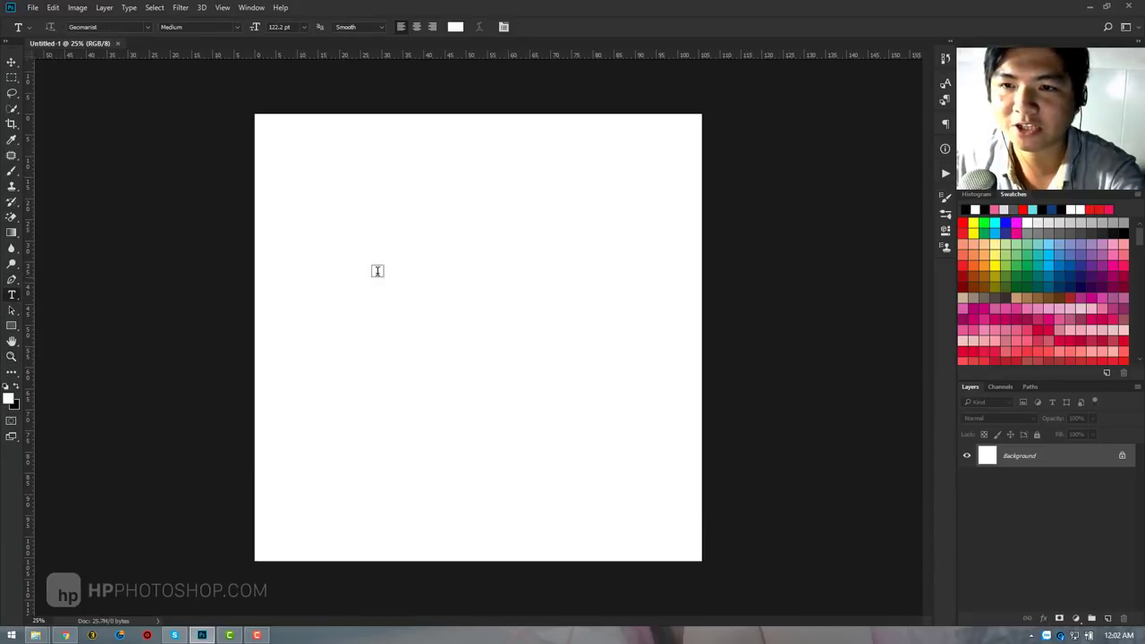
right_click(14, 302)
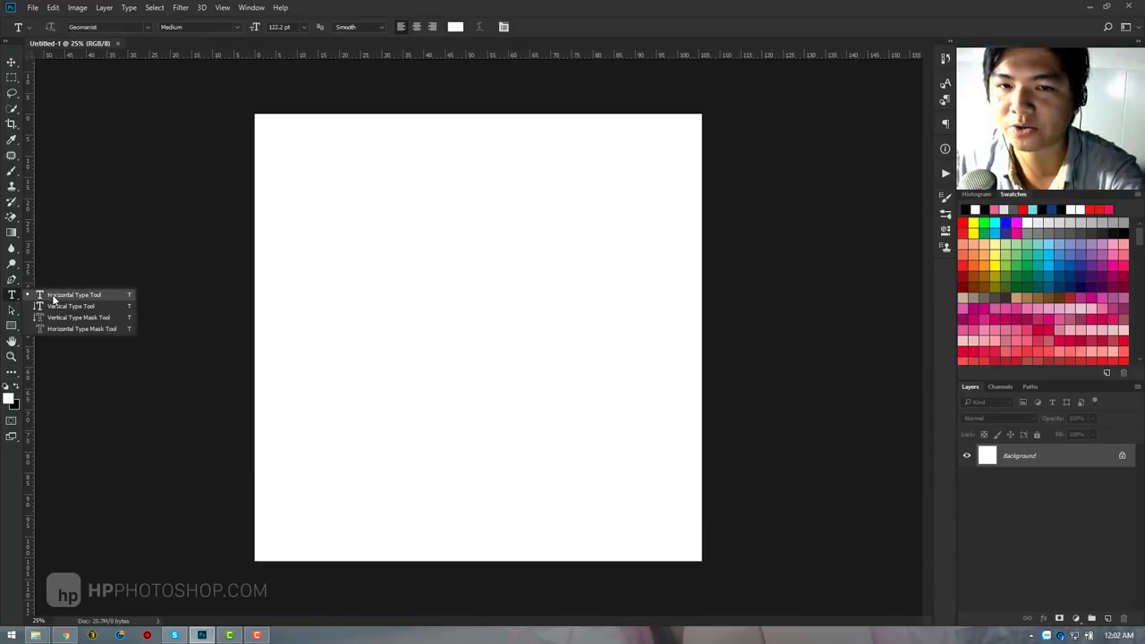
click(54, 301)
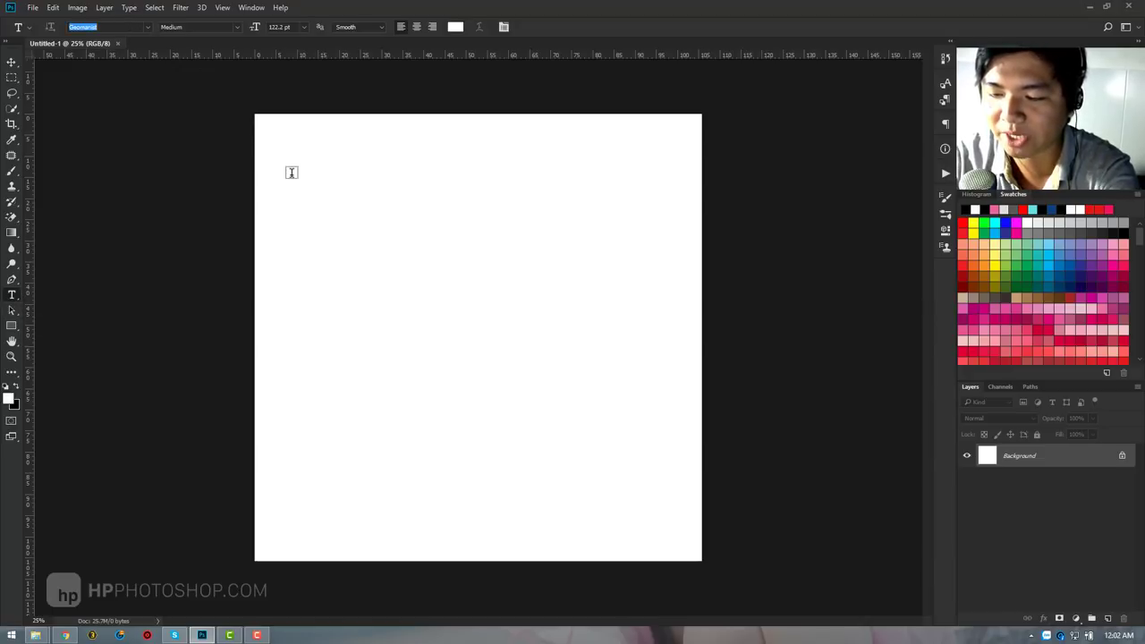
text(shopping)
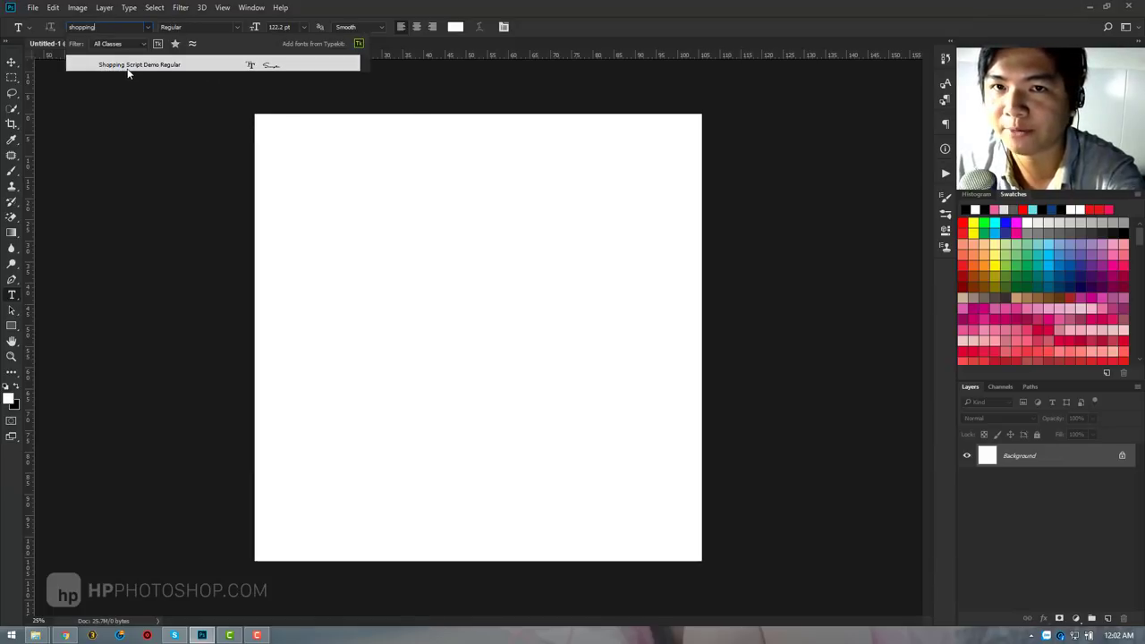
click(128, 65)
Type 'Danny' near the canvas centre at 245.2 pt in black (000000).
click(409, 337)
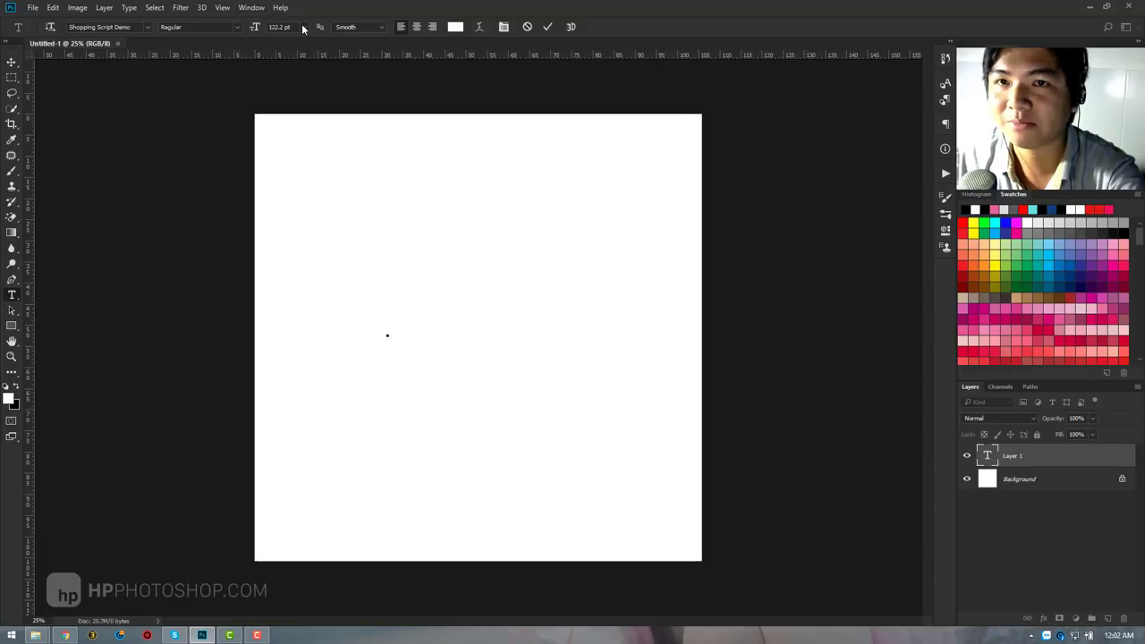
drag(315, 32, 323, 36)
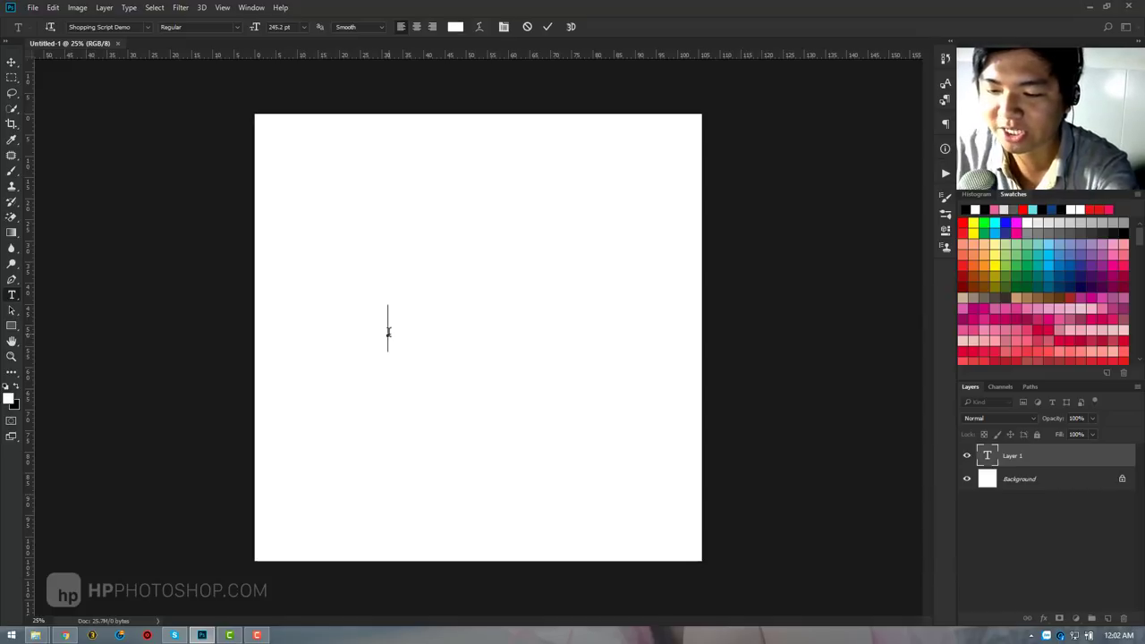
text(S)
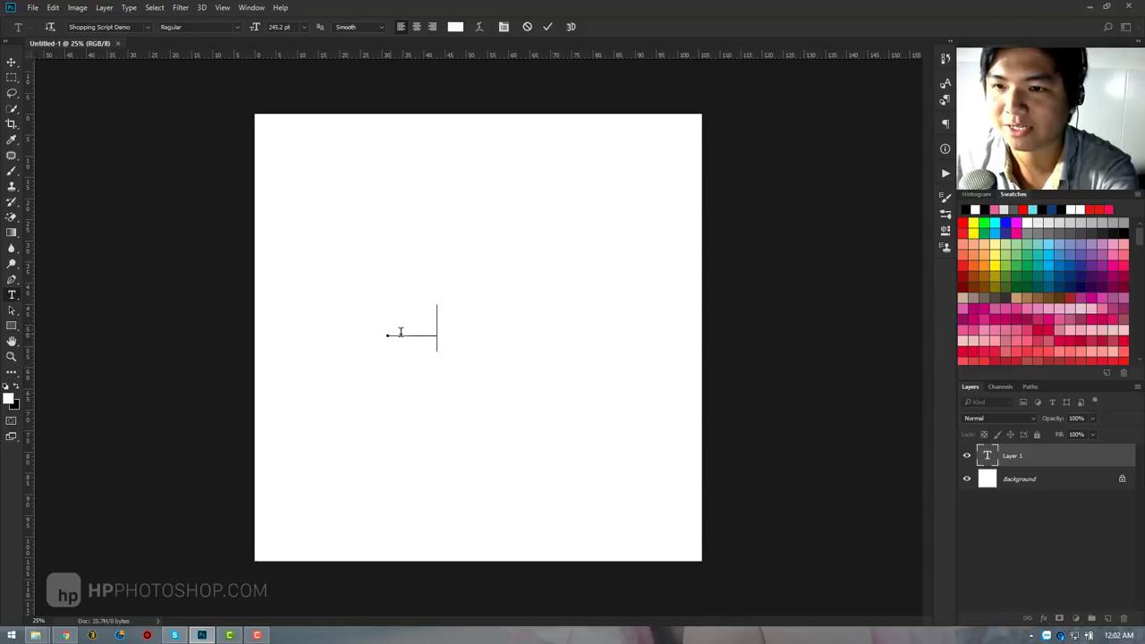
drag(440, 333, 358, 327)
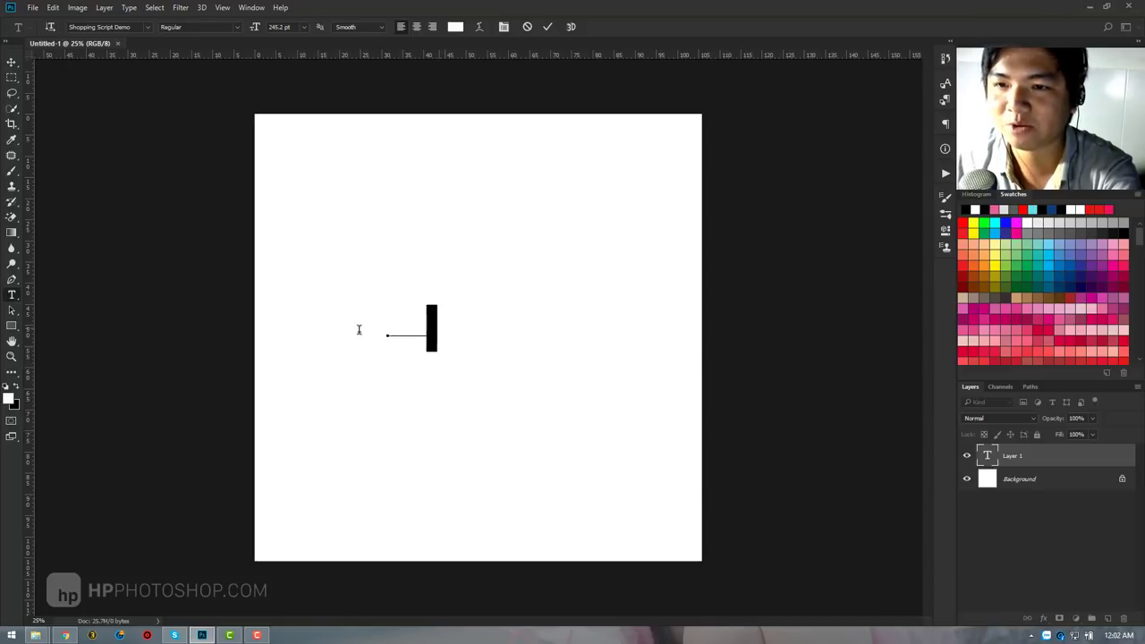
click(455, 27)
text(000000)
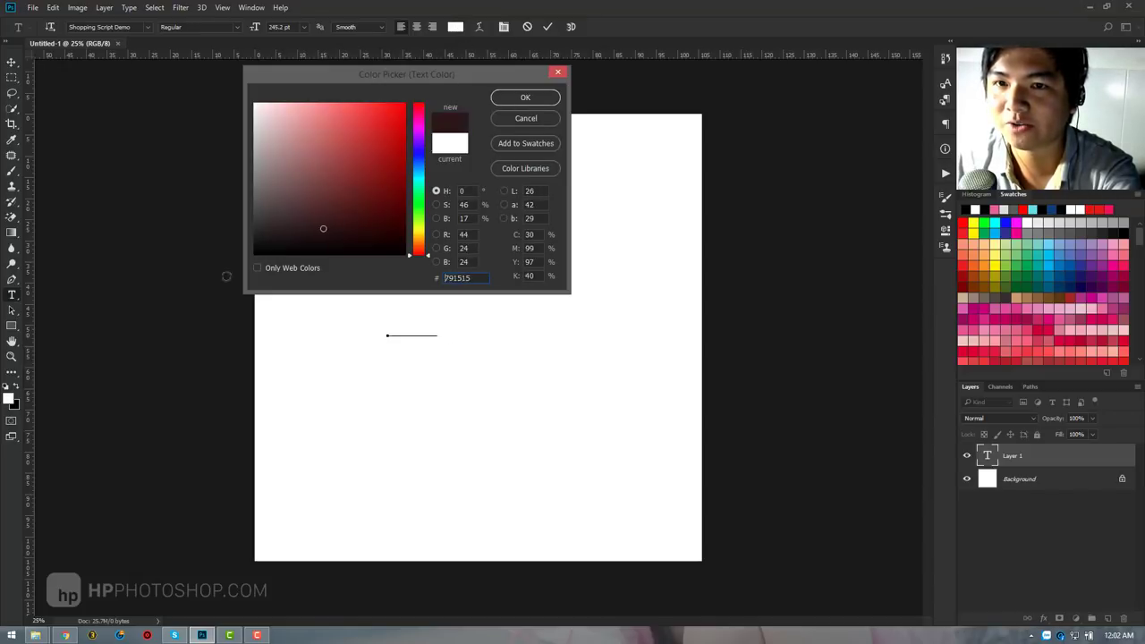
click(535, 98)
click(427, 329)
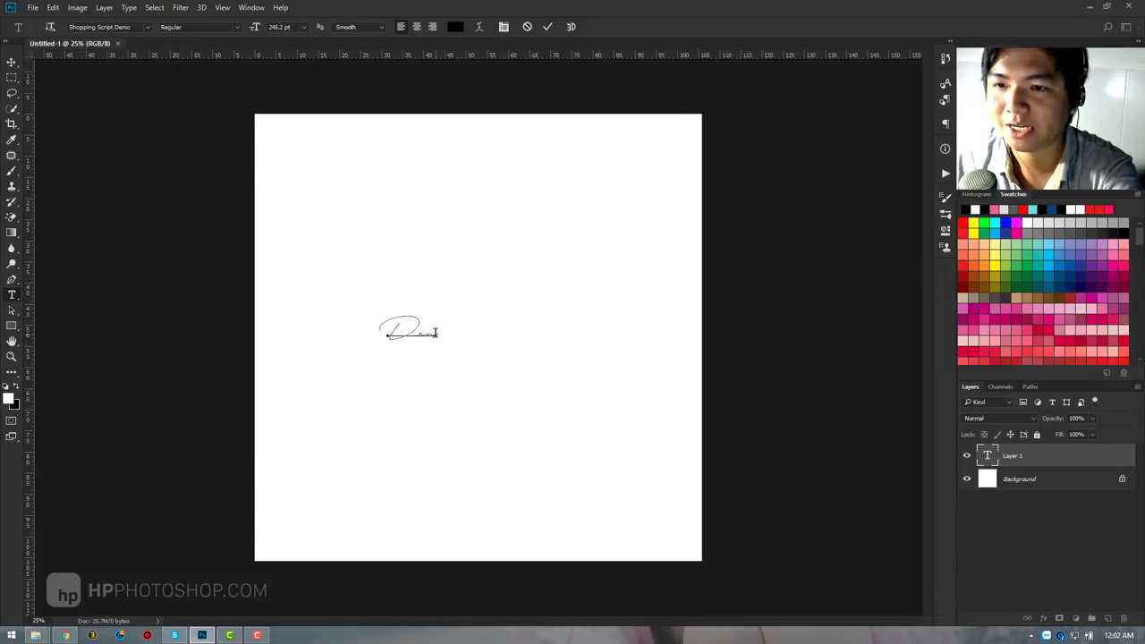
text(ny)
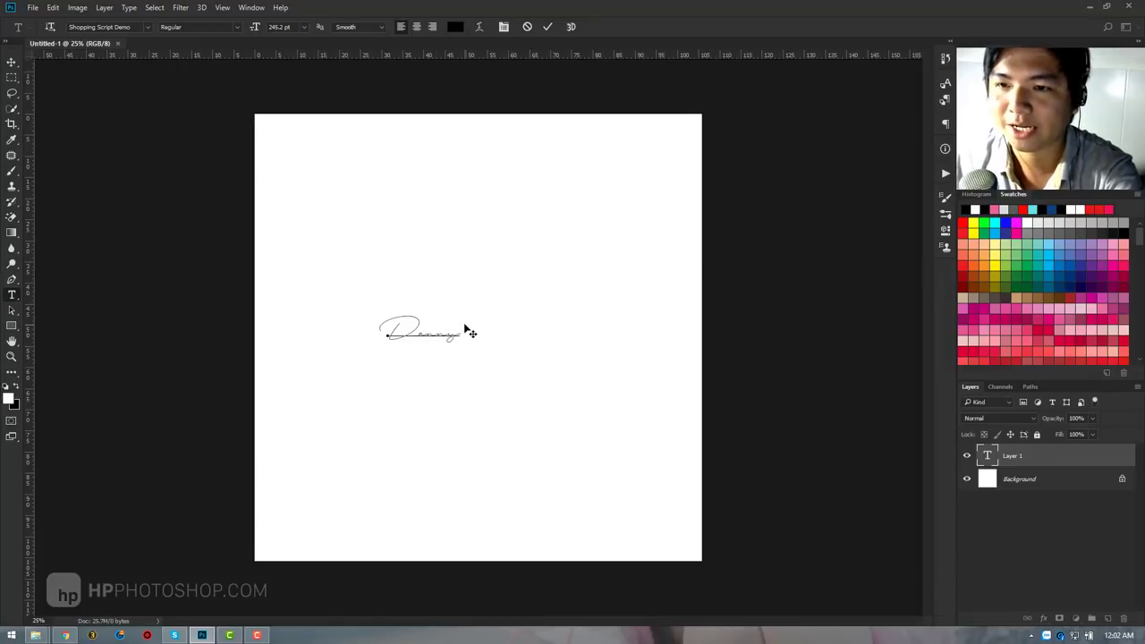
key(ctrl+Return)
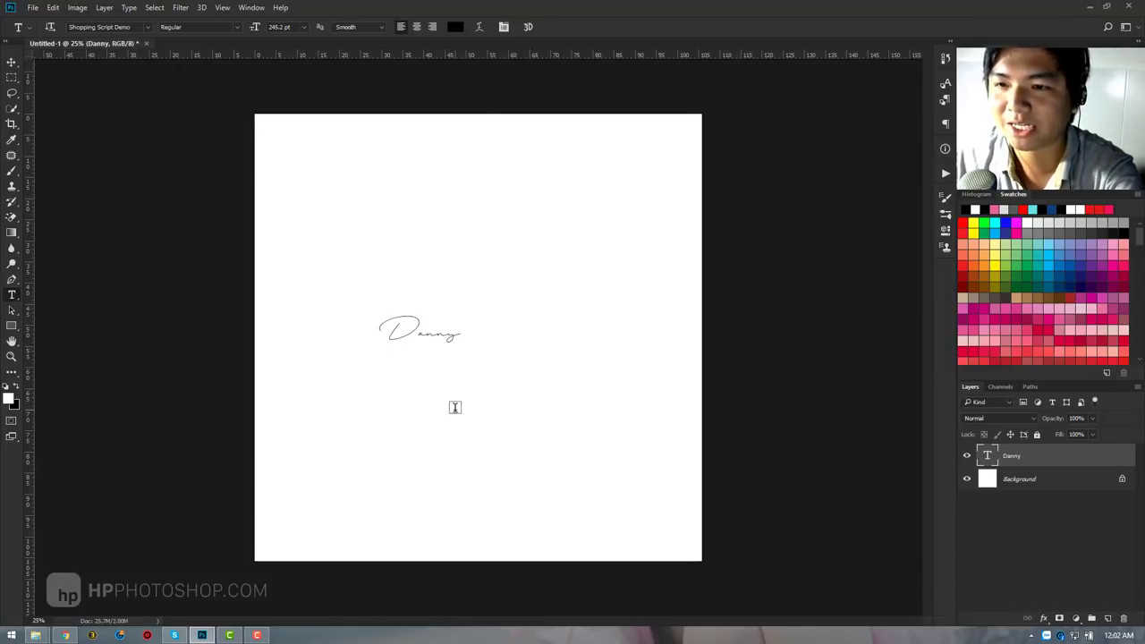
Add a 'Hoang' text layer and move it up beside Danny.
click(503, 413)
text(Hoang)
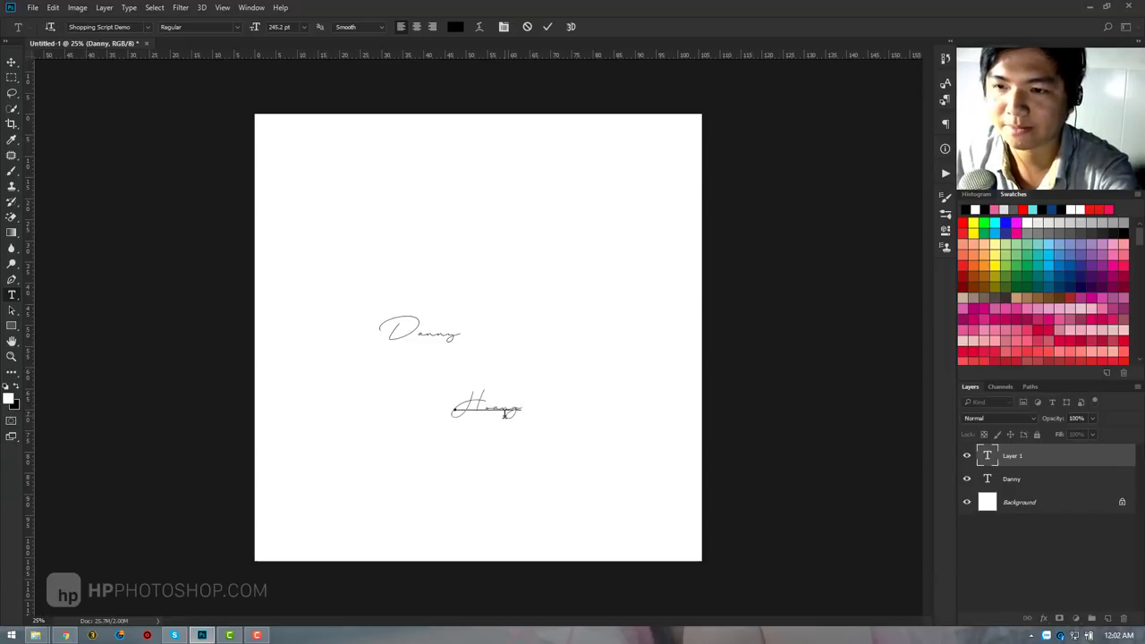
key(ctrl+Return)
key(v)
drag(504, 413, 513, 343)
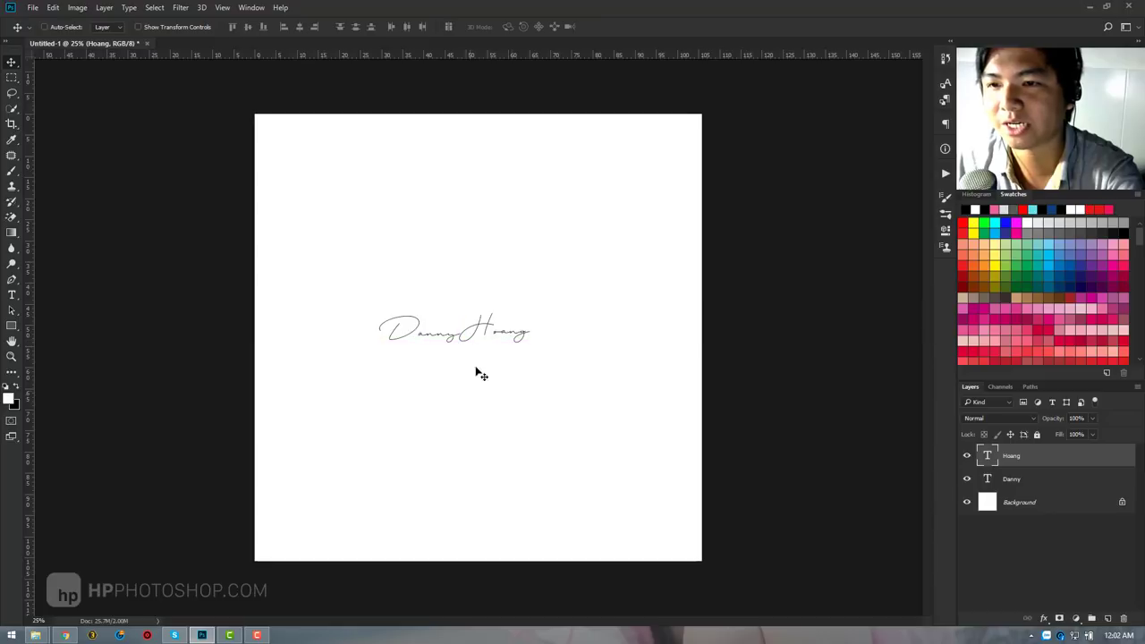
Zoom in on the join between the two words and start editing Hoang.
key(z)
click(478, 323)
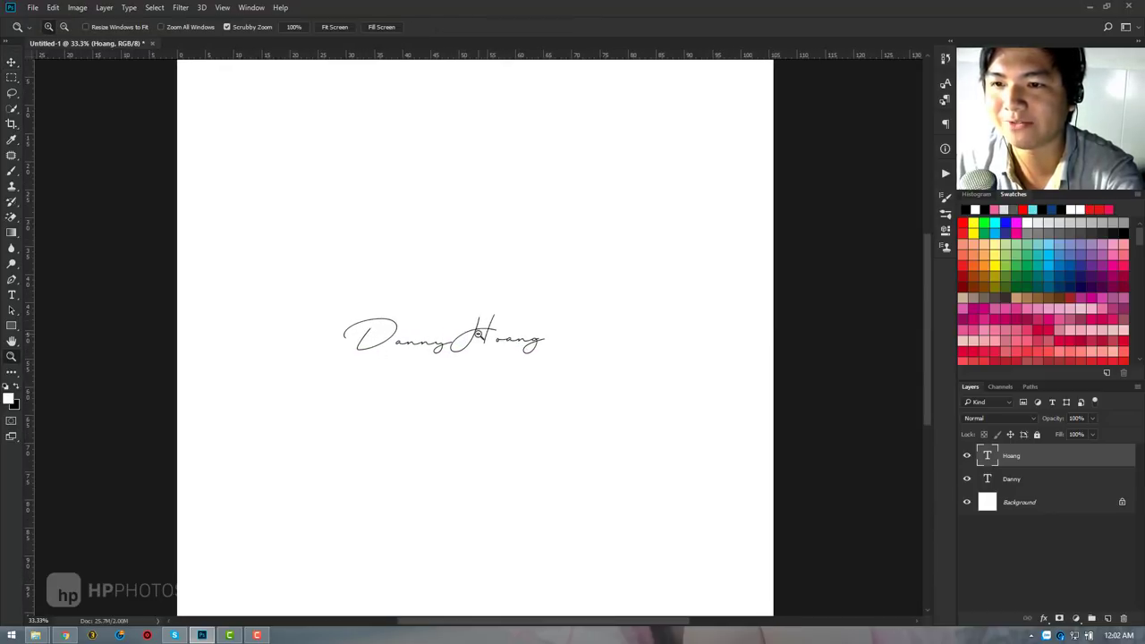
alt+click(478, 333)
drag(447, 326, 458, 327)
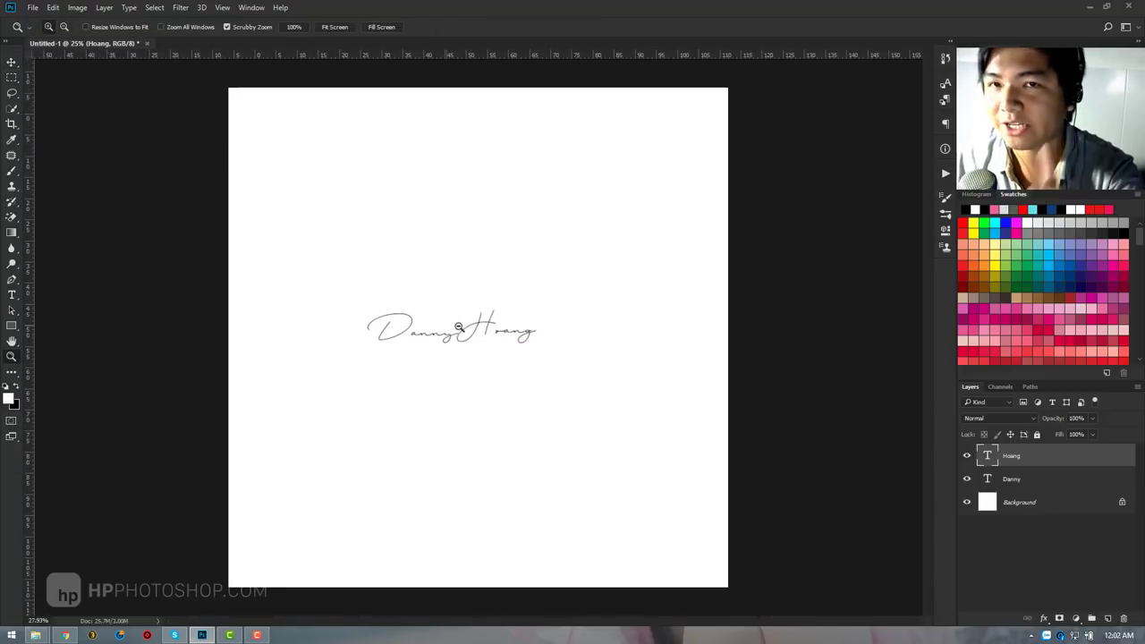
key(t)
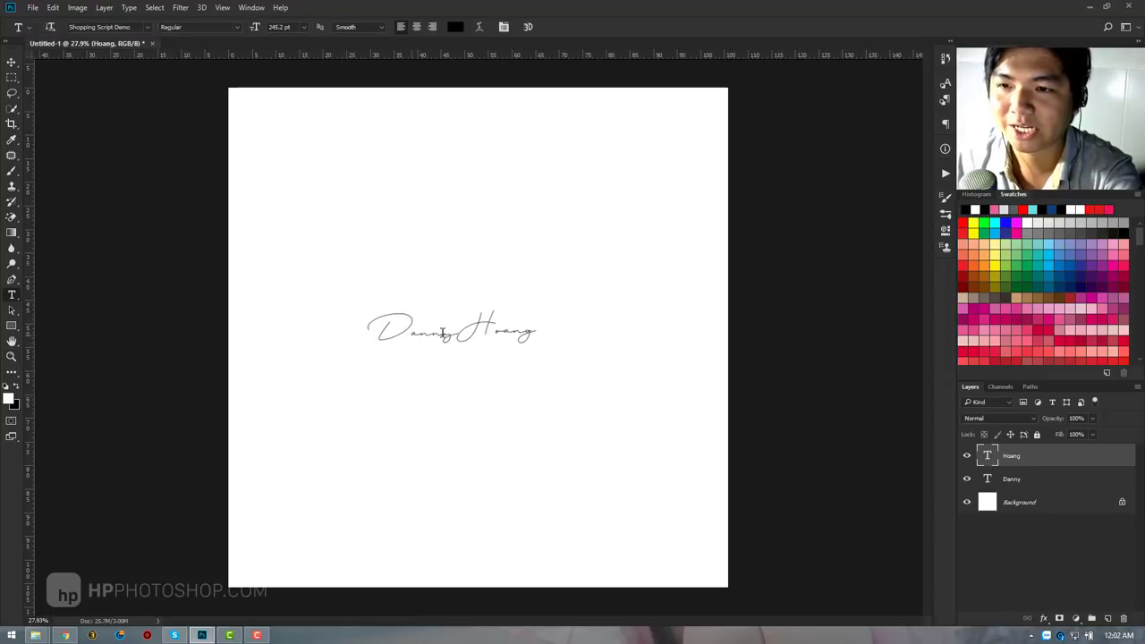
click(495, 331)
click(12, 356)
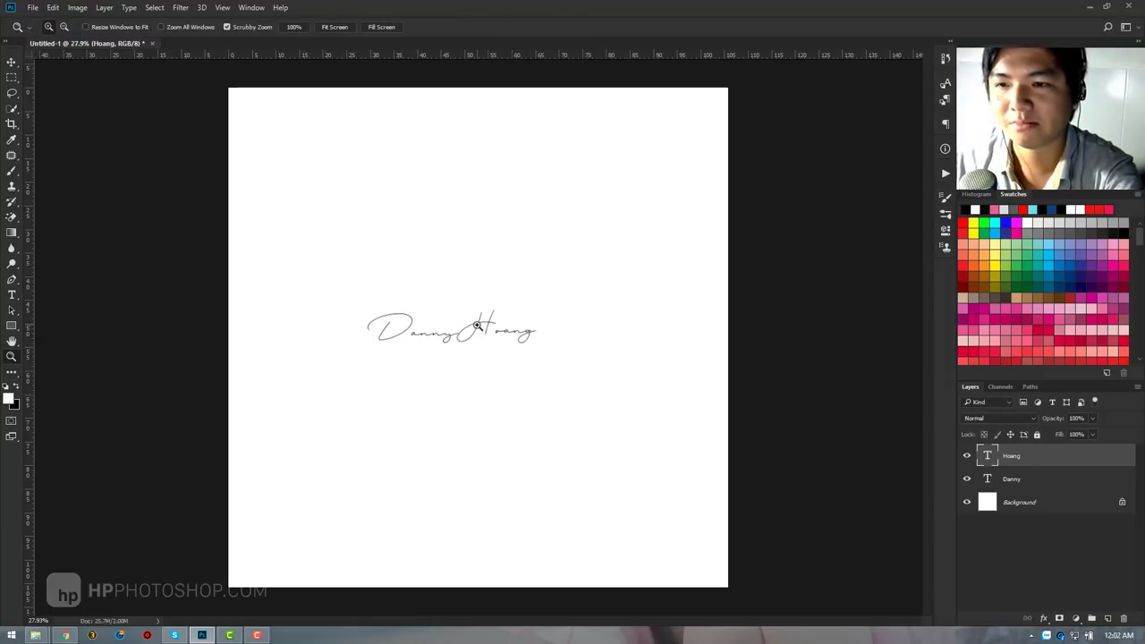
drag(471, 328, 475, 327)
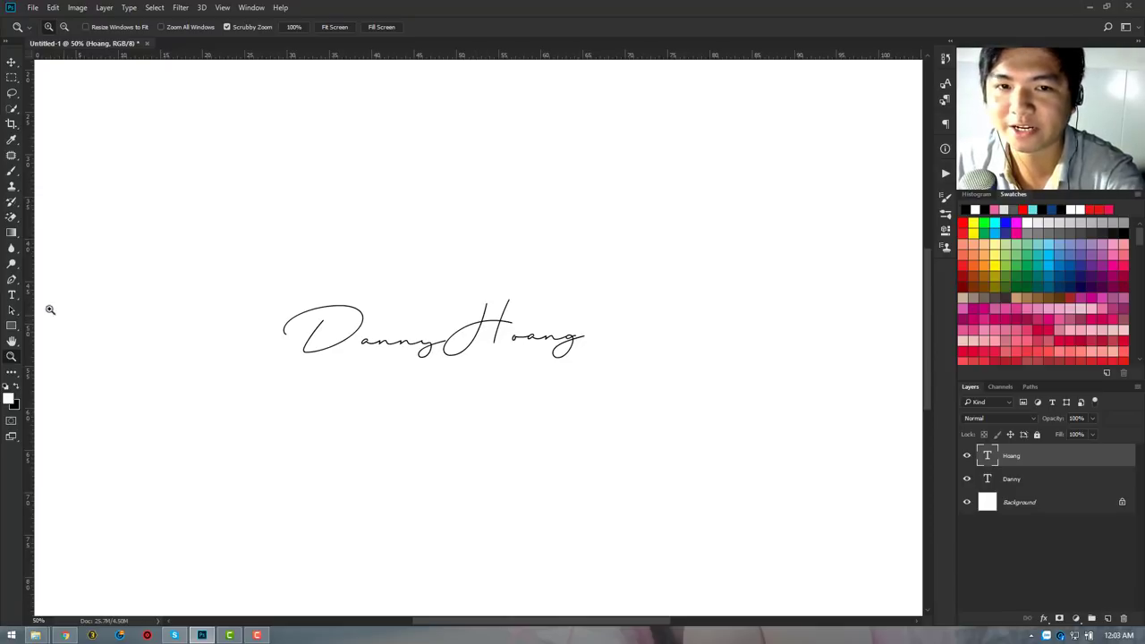
click(12, 294)
click(511, 322)
Delete the H so it reads 'oang', then move it right leaving a gap.
key(Left)
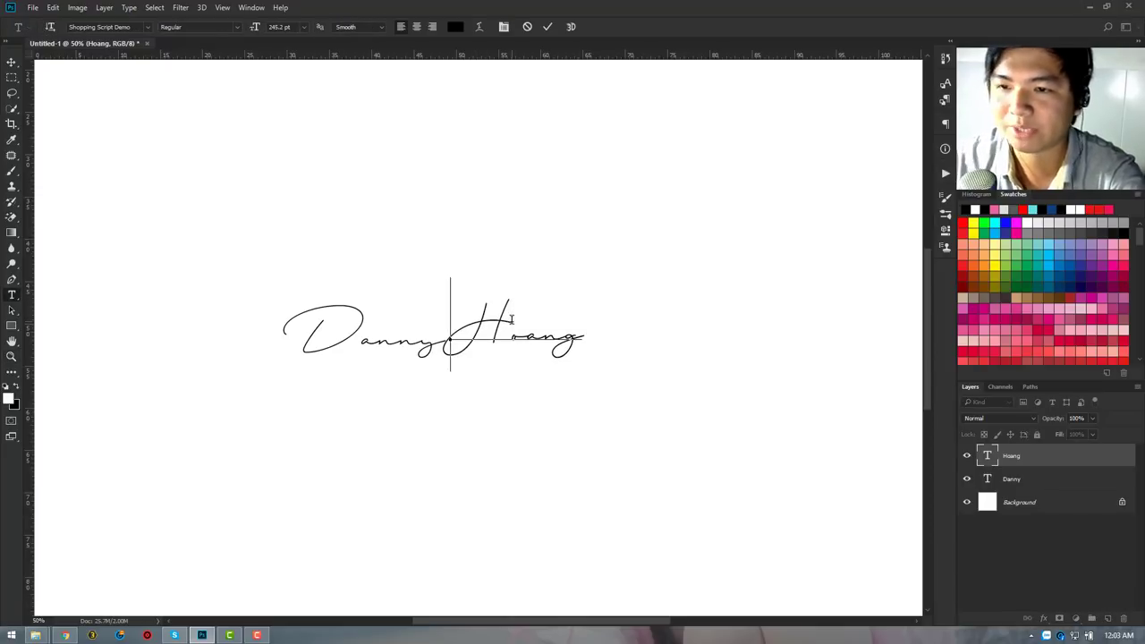
key(Delete)
key(ctrl+Return)
key(v)
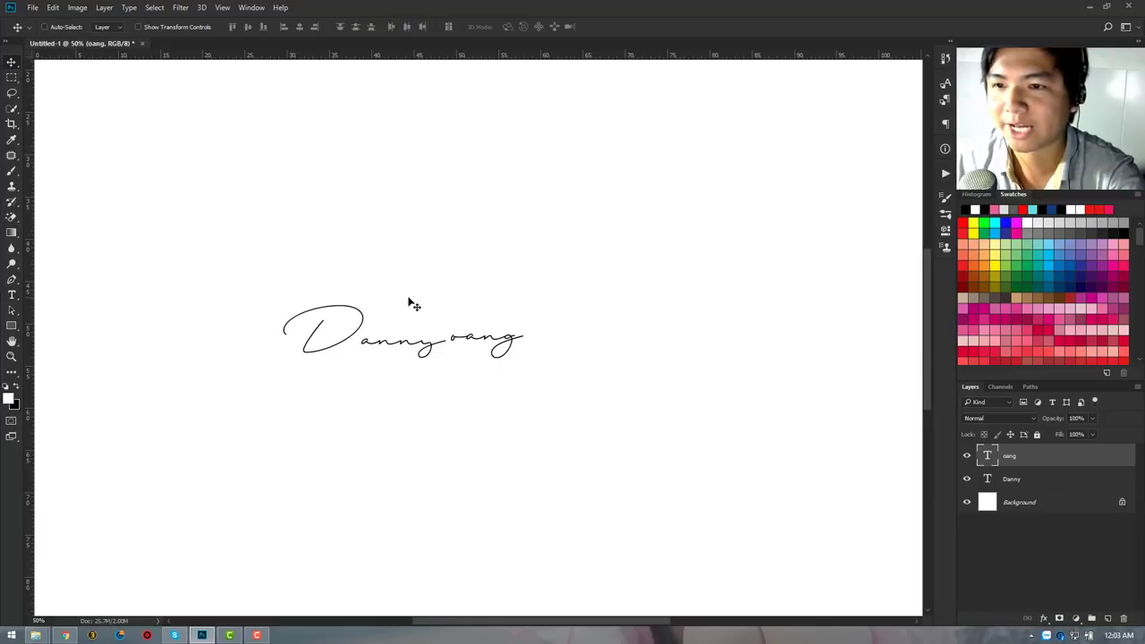
drag(494, 347, 534, 355)
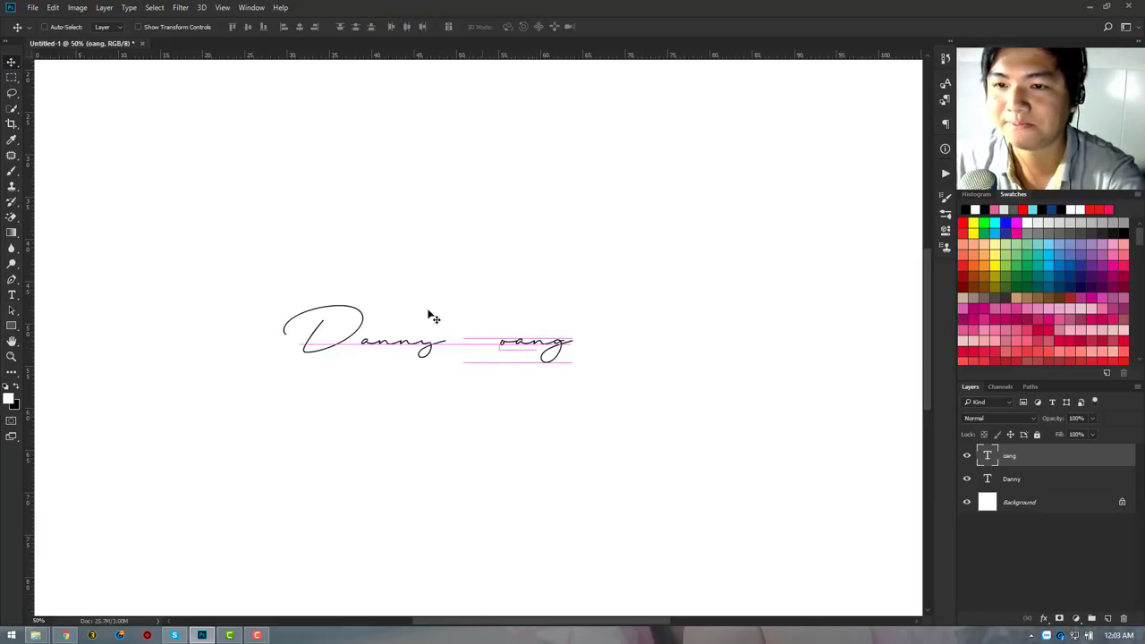
Start editing the Danny text and hide the Character panel via Window.
key(z)
key(t)
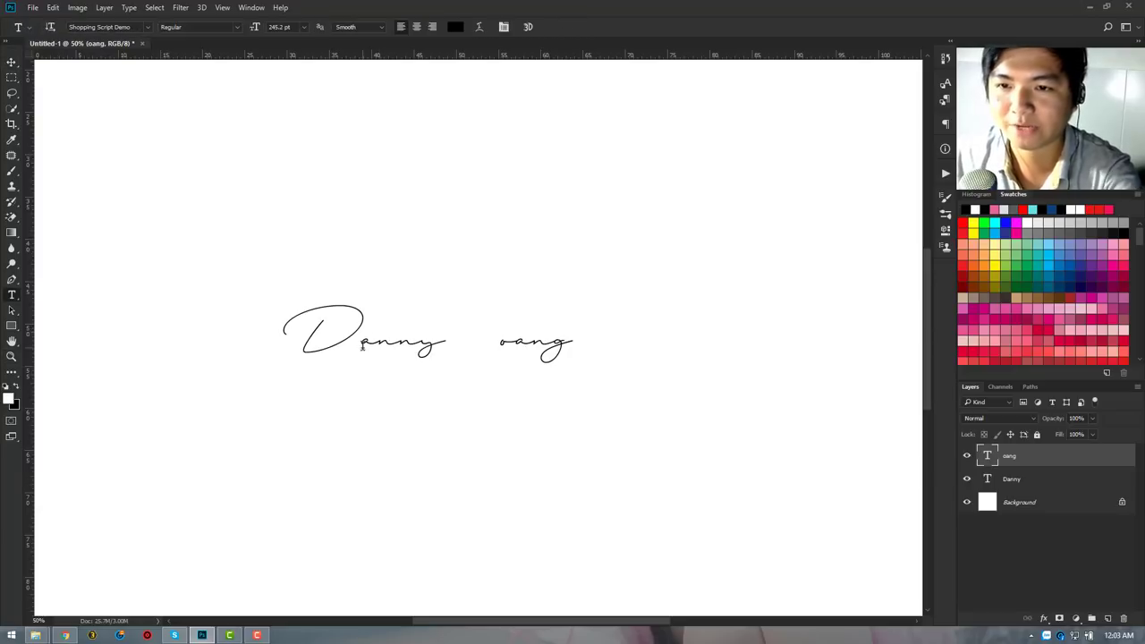
click(358, 343)
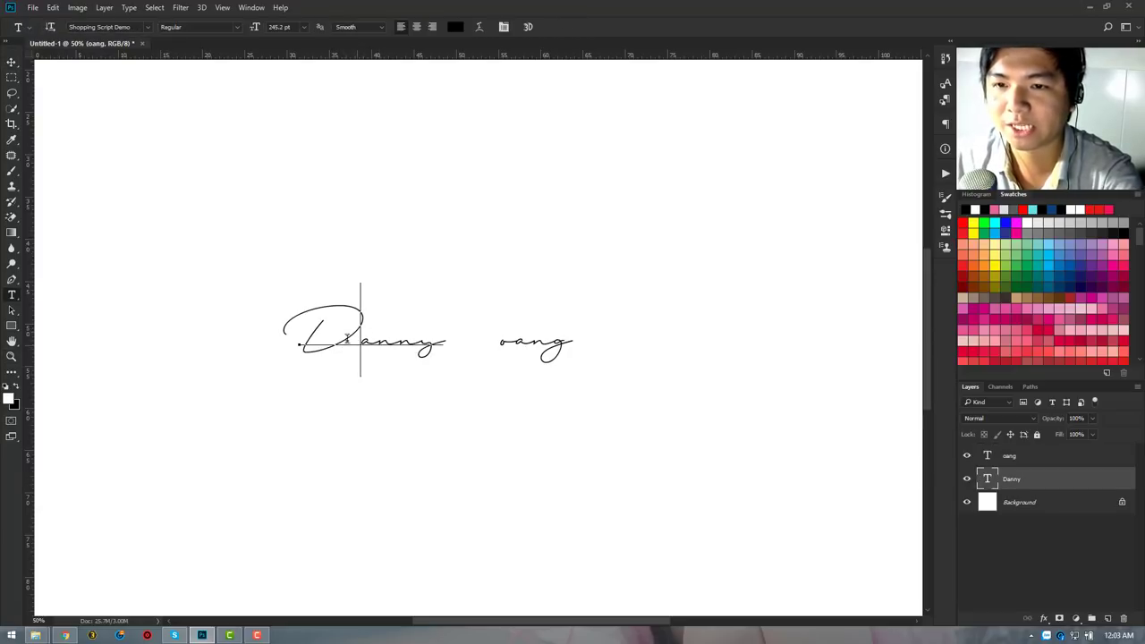
key(Escape)
key(z)
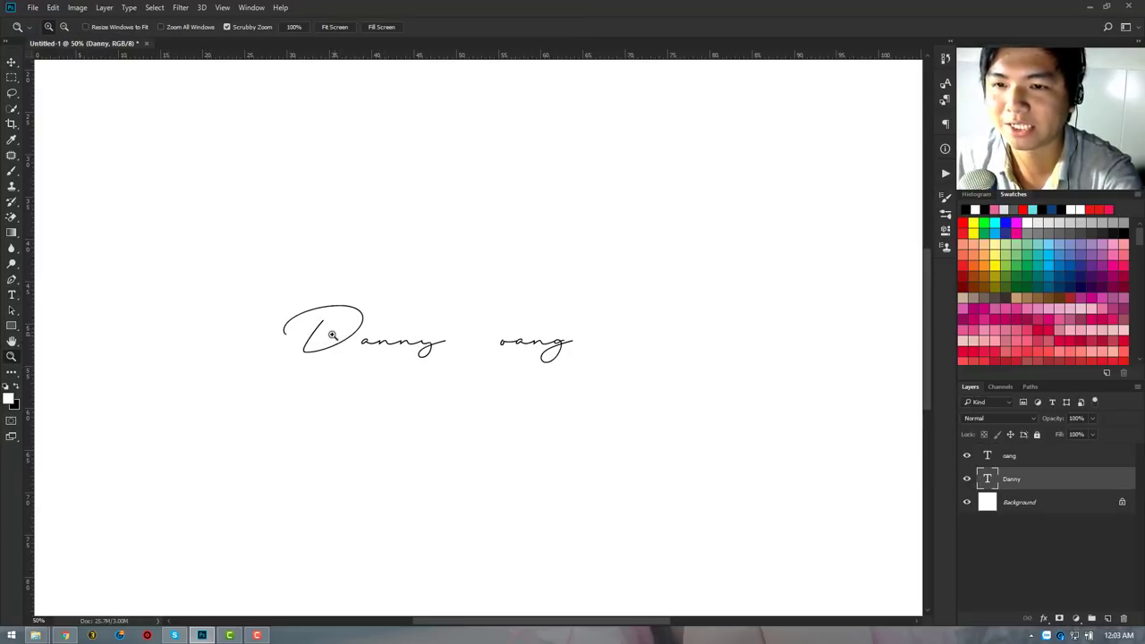
click(12, 295)
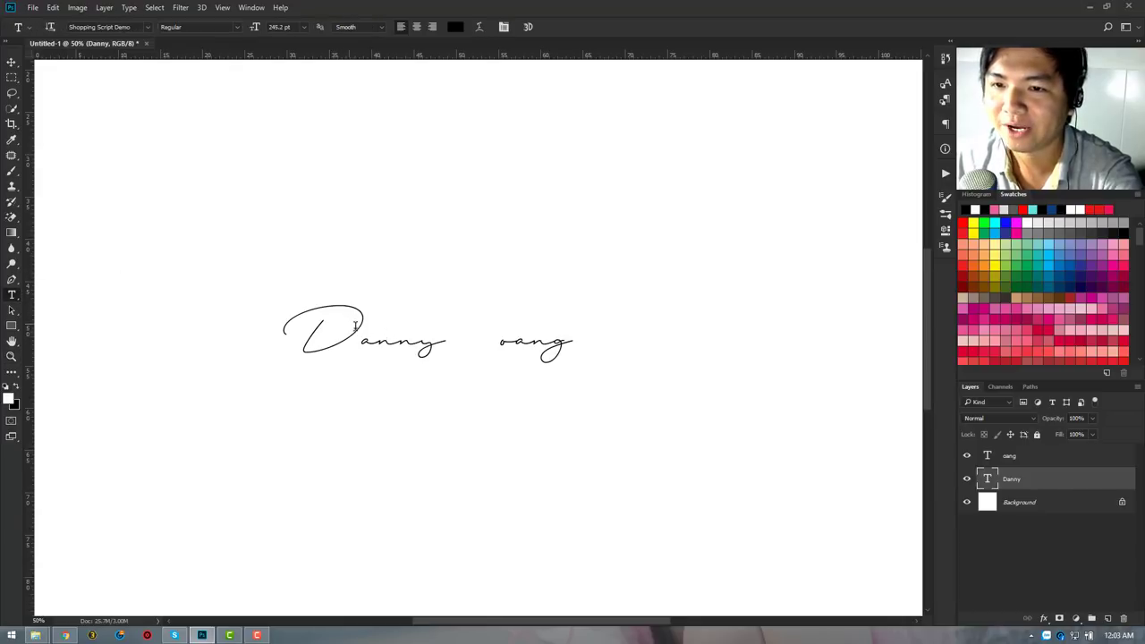
click(358, 333)
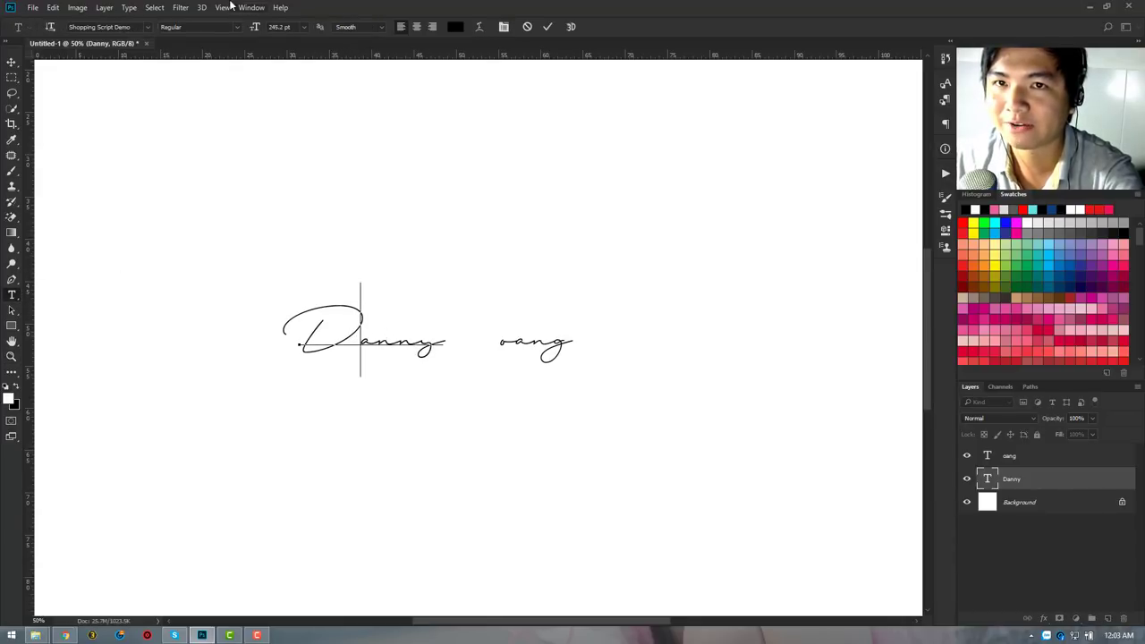
click(252, 8)
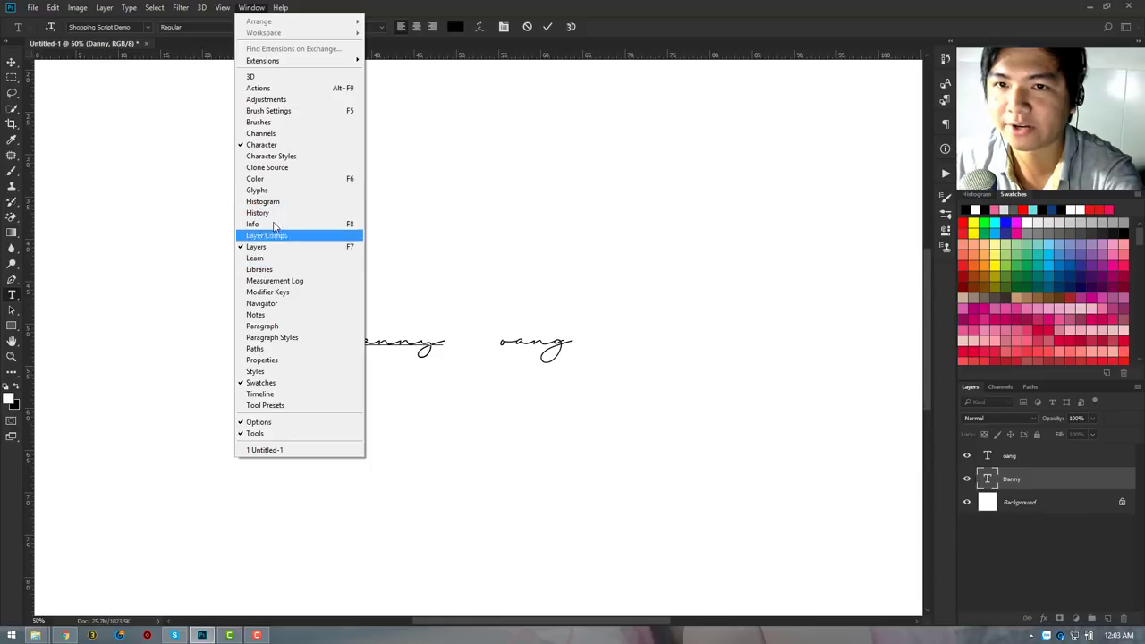
click(264, 145)
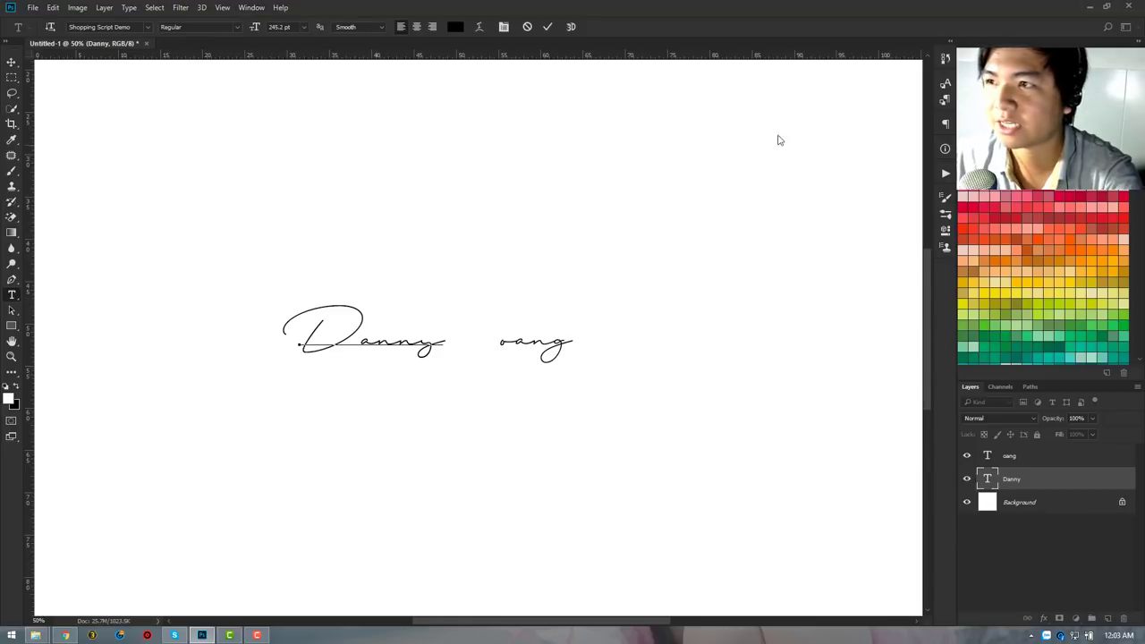
click(251, 8)
click(262, 144)
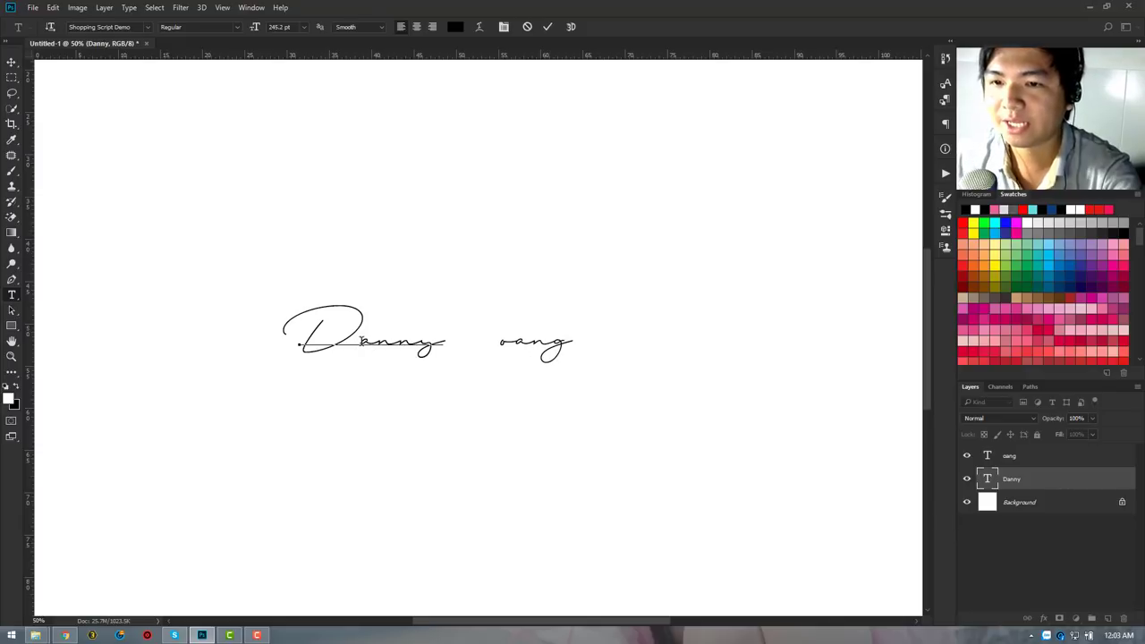
Shorten the tail of Danny's final y and nudge oang back closer.
click(361, 340)
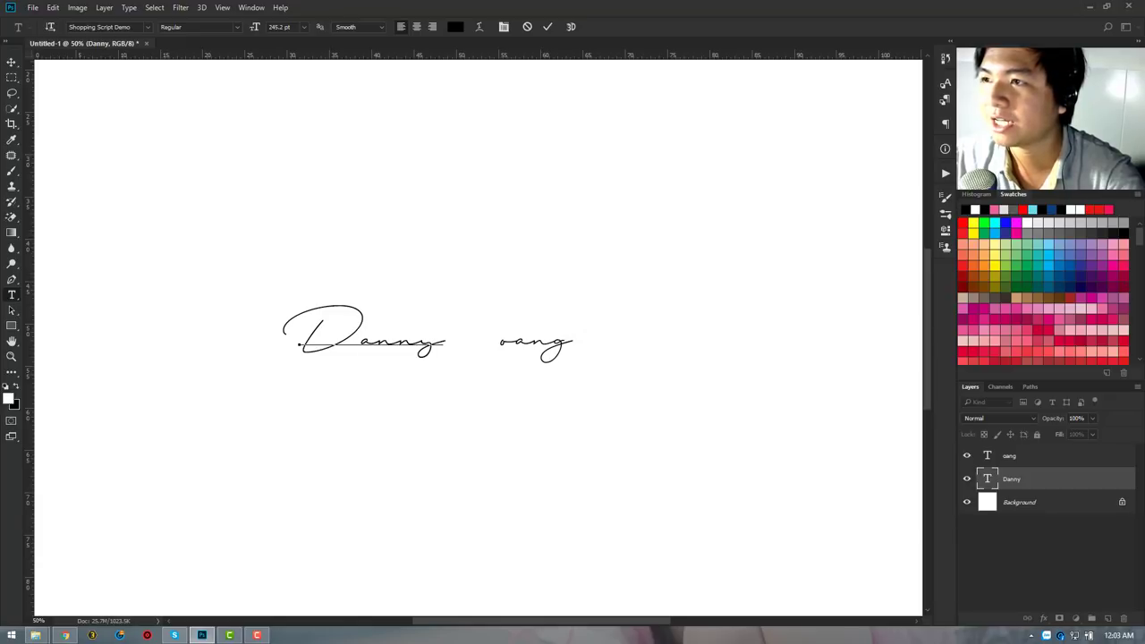
key(BackSpace)
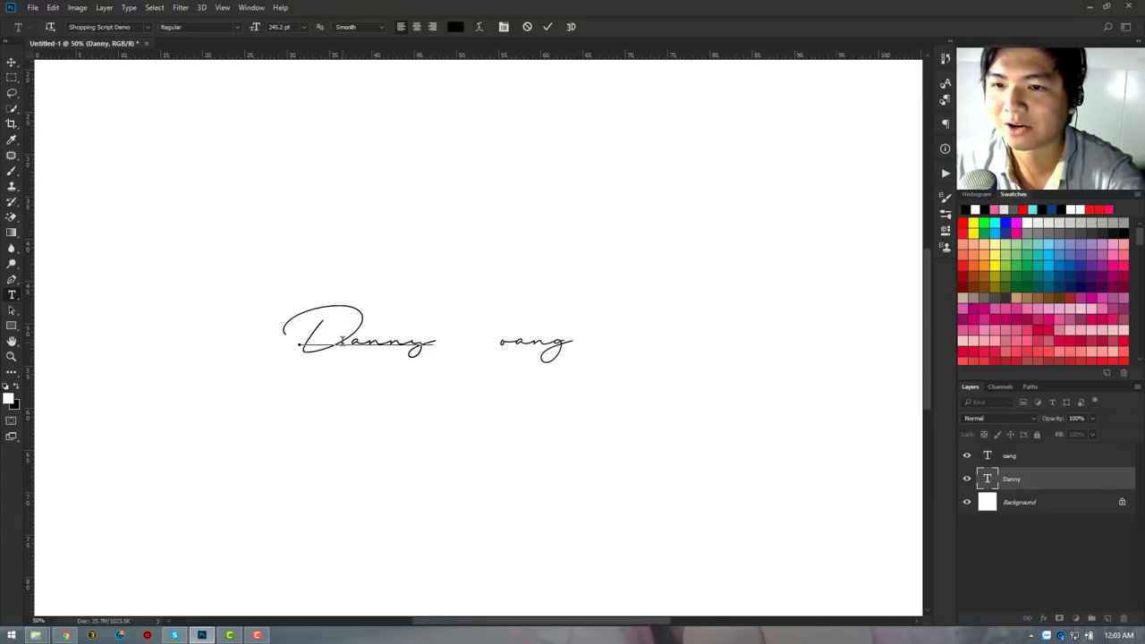
key(ctrl+Return)
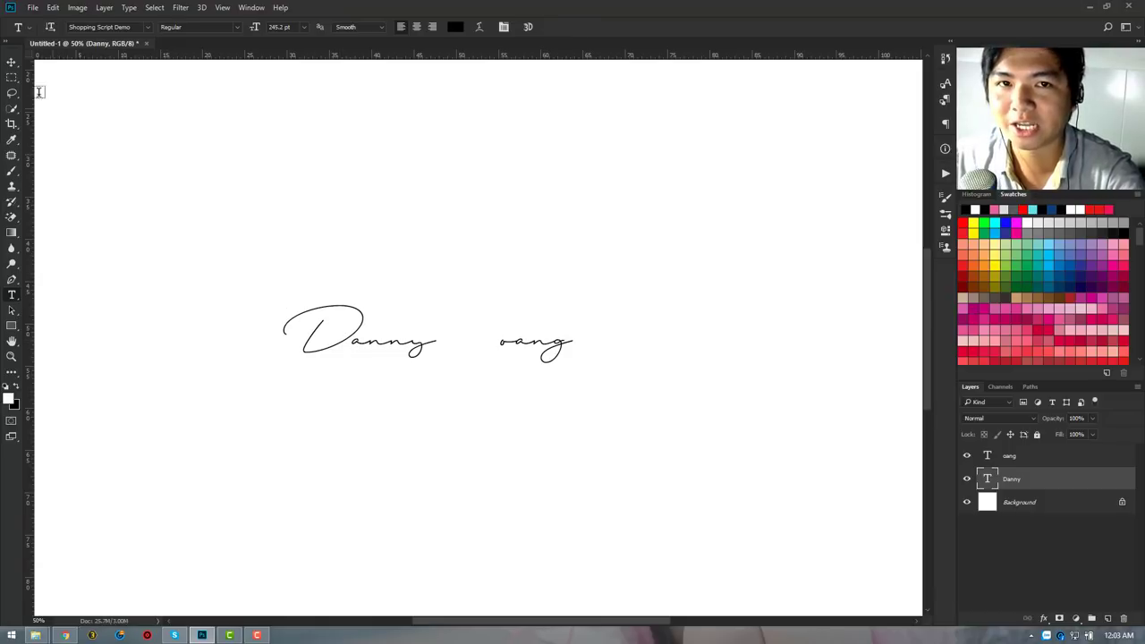
click(12, 61)
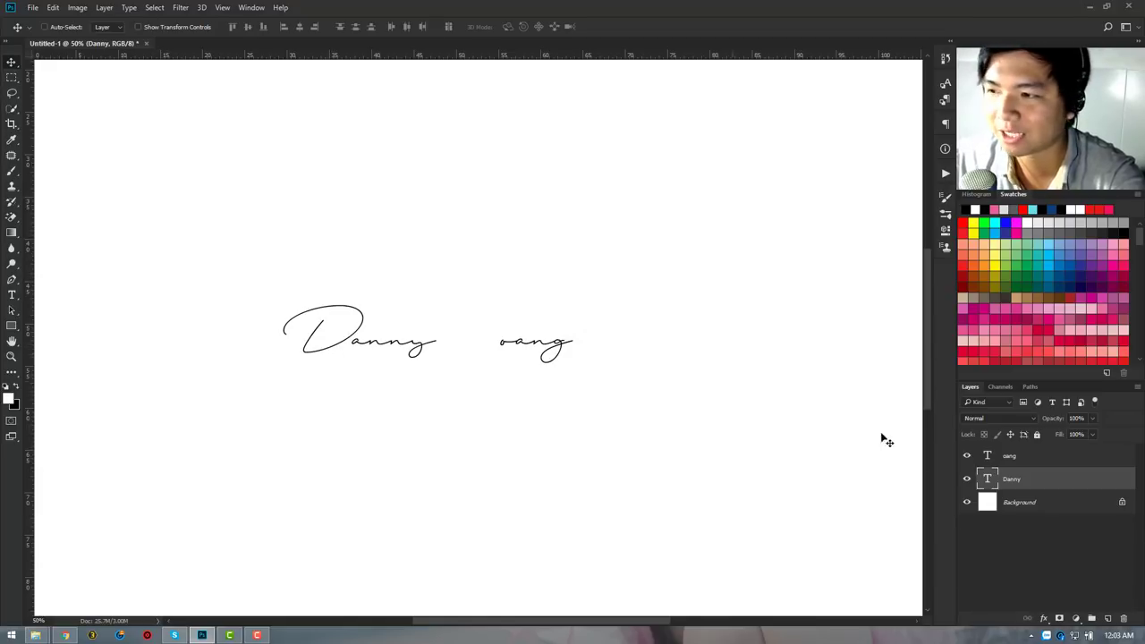
click(1038, 462)
drag(519, 350, 496, 352)
Zoom in to check the signature, then select both the Danny and oang layers.
key(z)
click(362, 340)
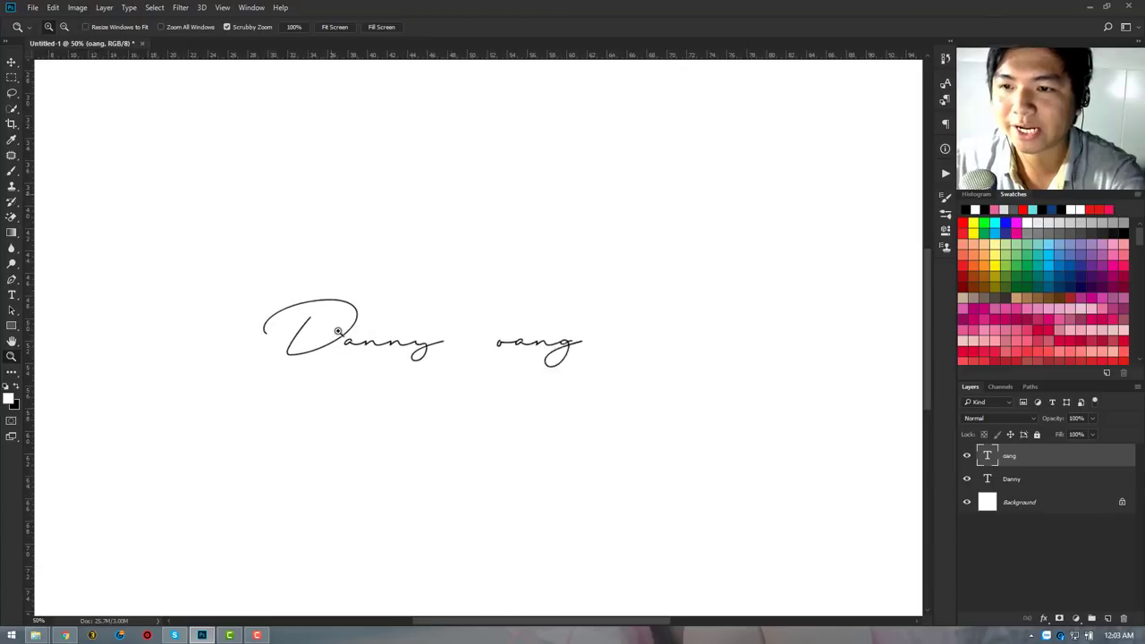
click(338, 329)
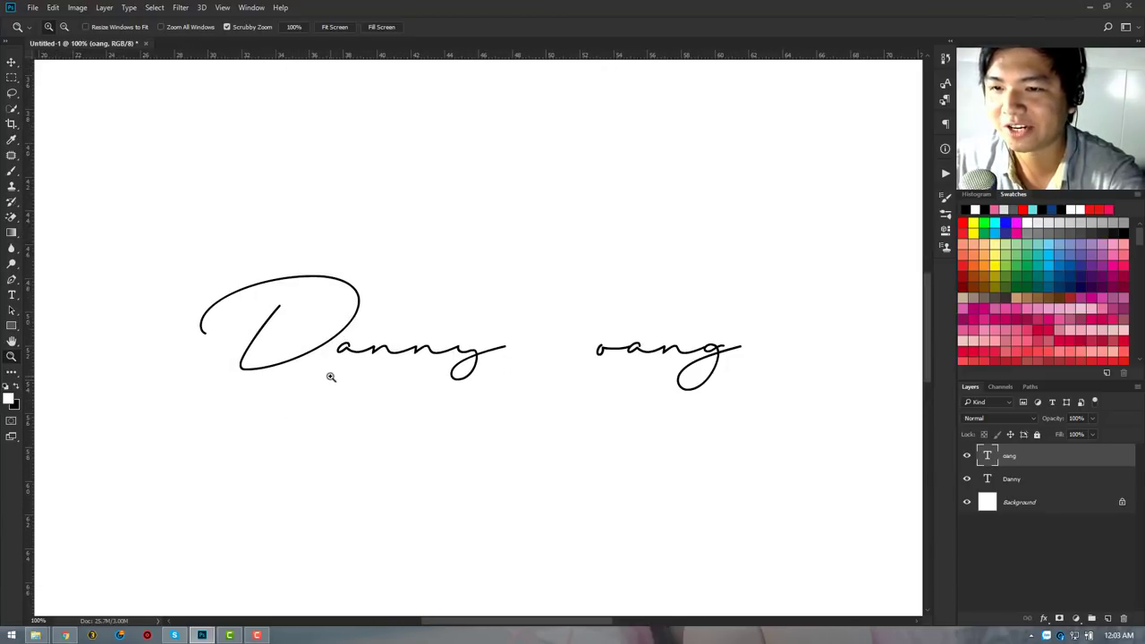
alt+click(471, 348)
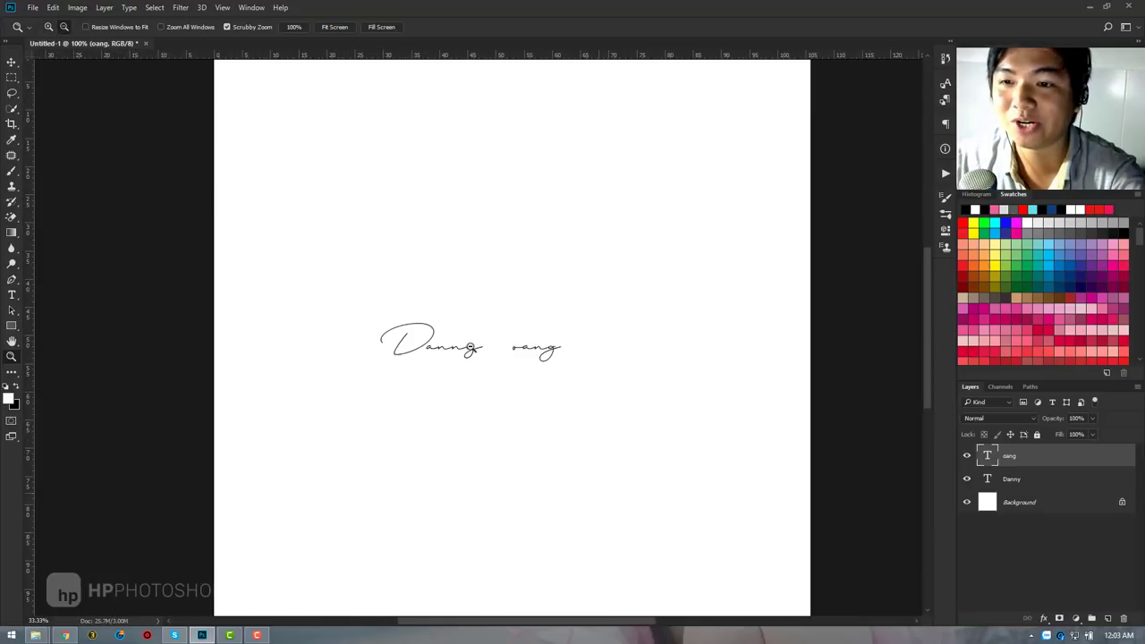
alt+click(472, 348)
shift+click(1010, 481)
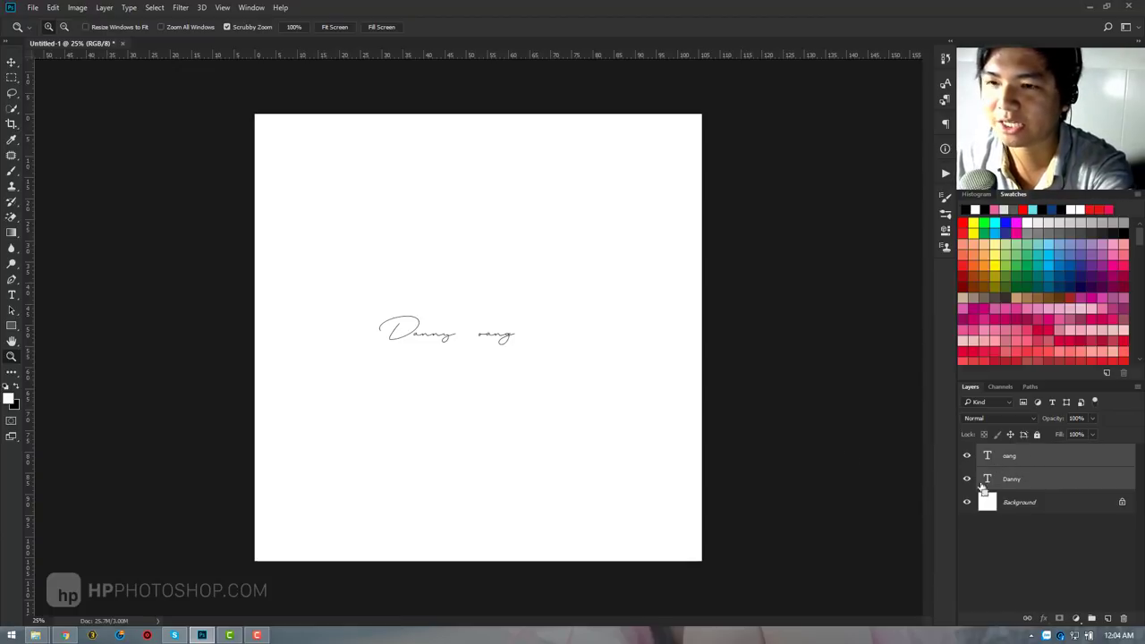
Scale both signature text layers together to about 300% with free transform.
key(ctrl+t)
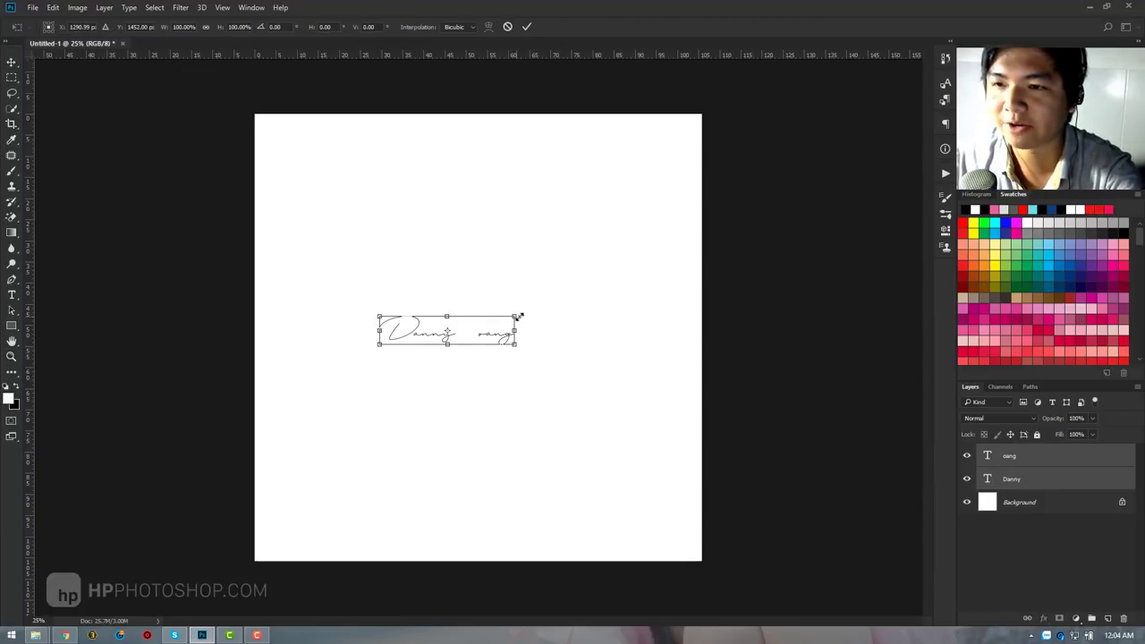
drag(517, 316, 680, 279)
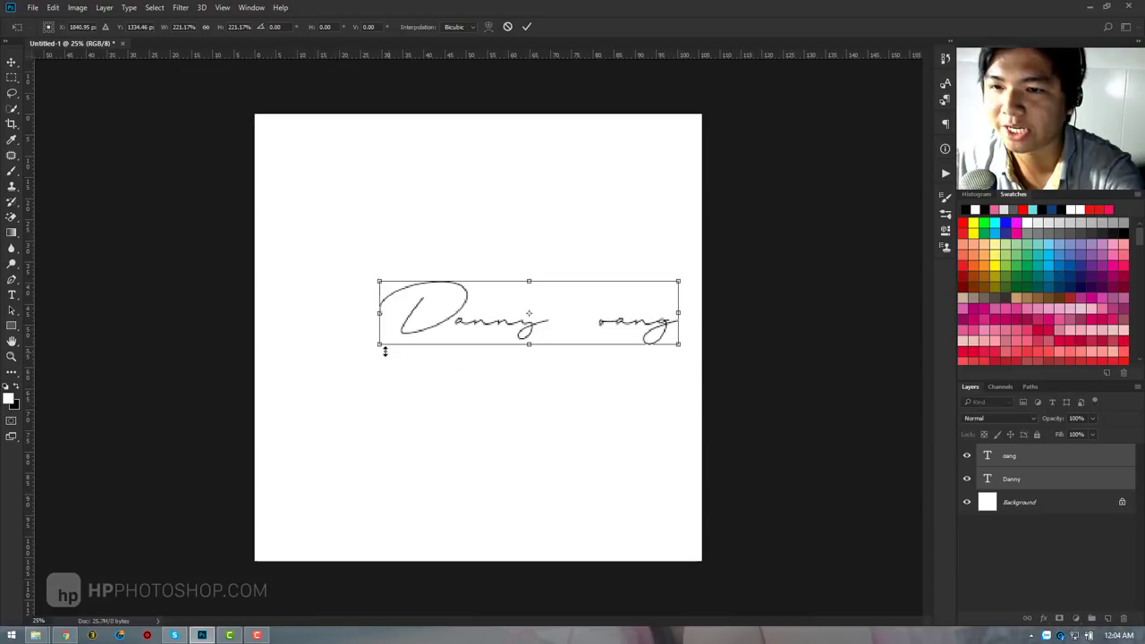
drag(350, 361, 274, 374)
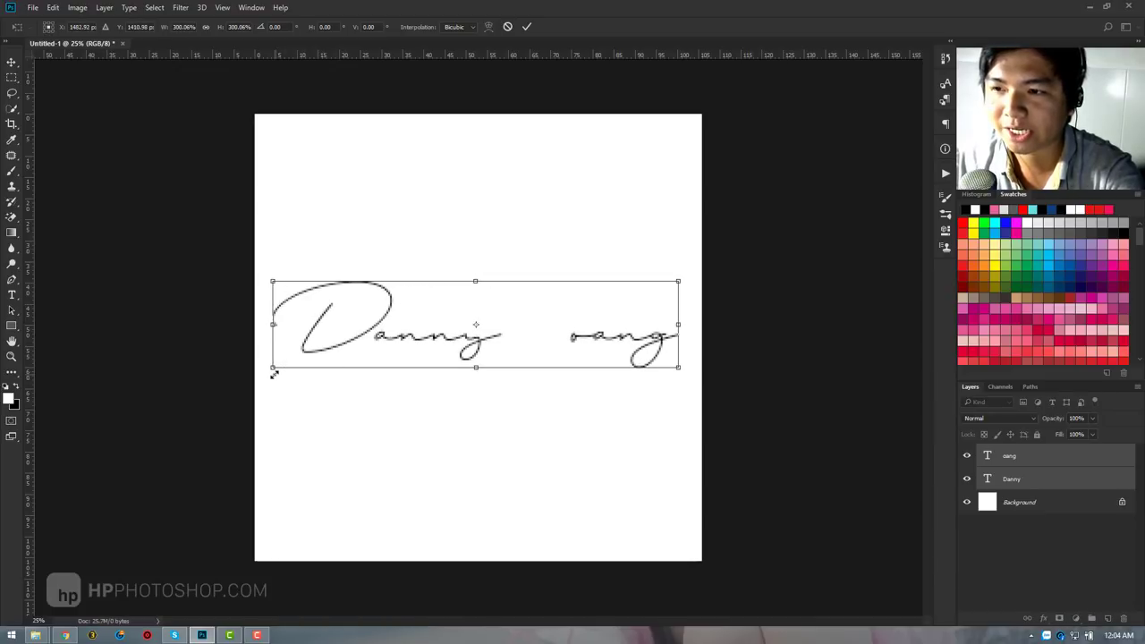
key(Return)
Zoom in on the enlarged signature, then back out so it fits the view.
key(z)
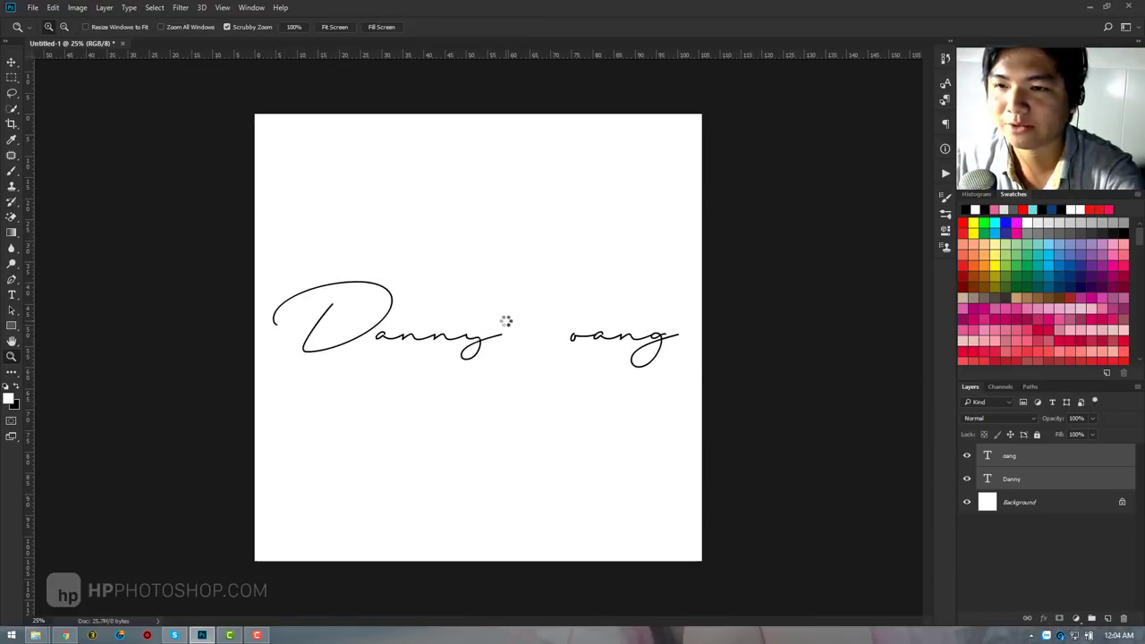
click(503, 321)
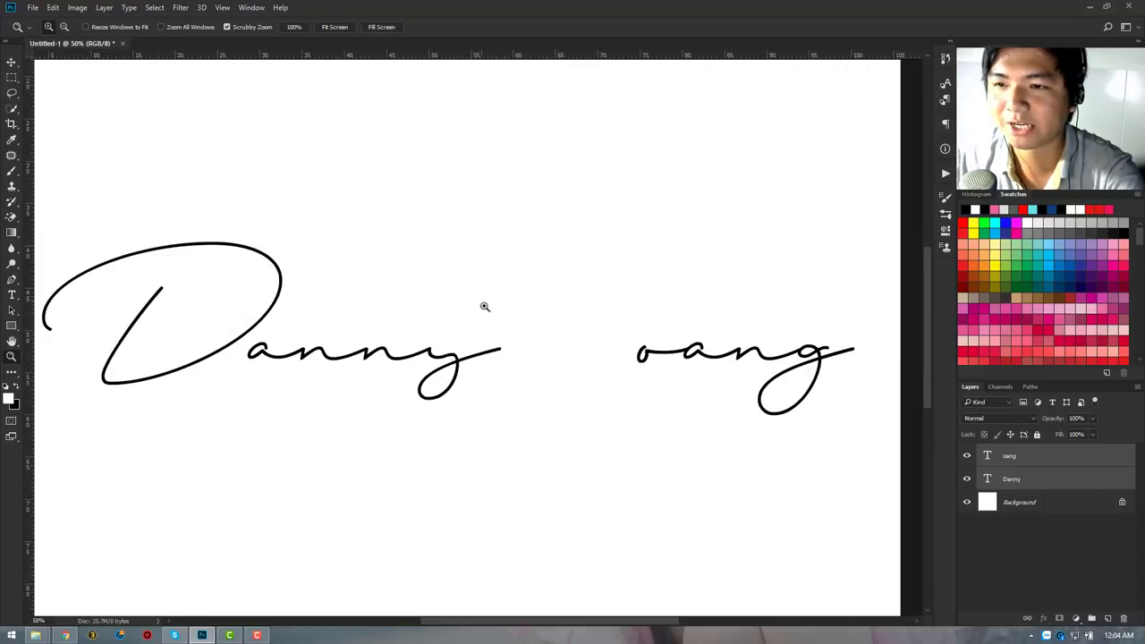
drag(480, 305, 486, 314)
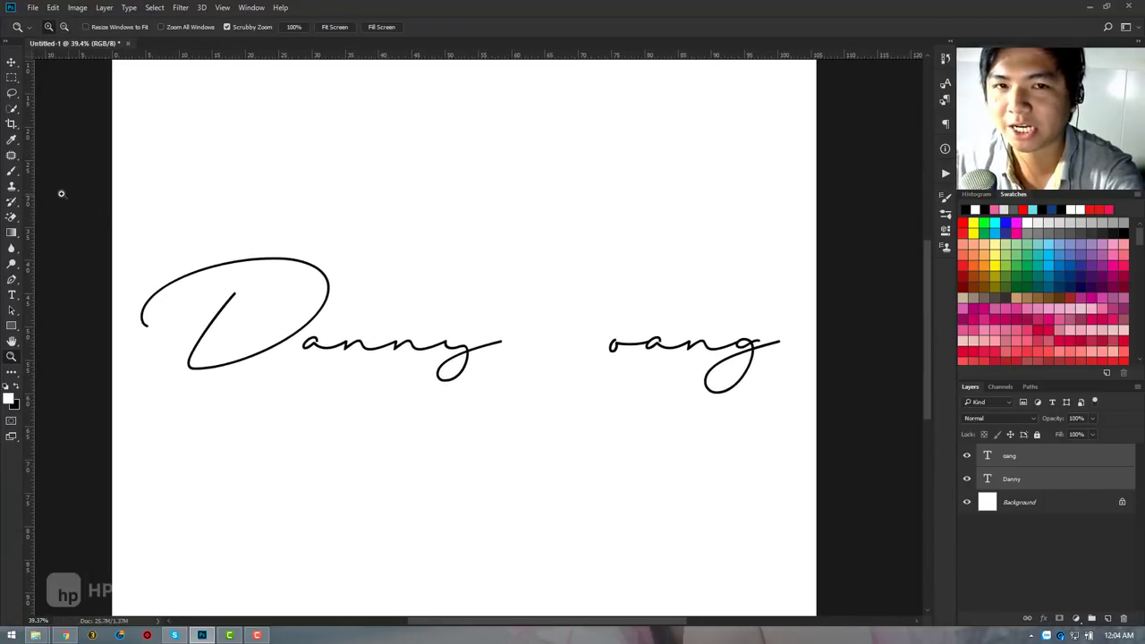
click(11, 169)
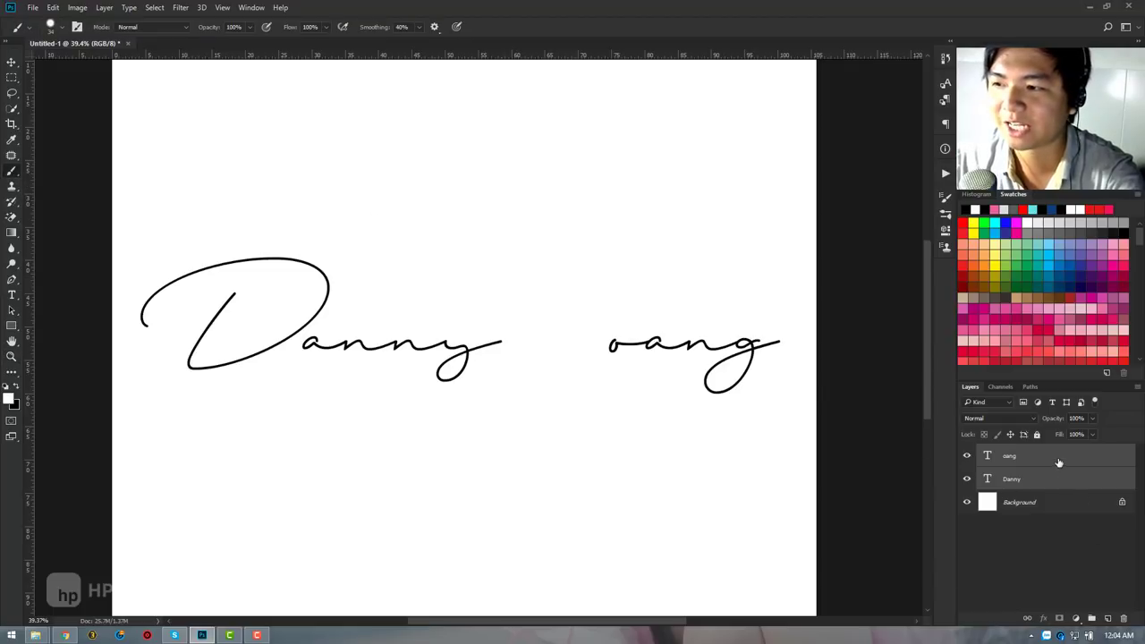
Add an empty Layer 1 above the text, set black paint, and undo test strokes.
key(ctrl+shift+n)
key(Return)
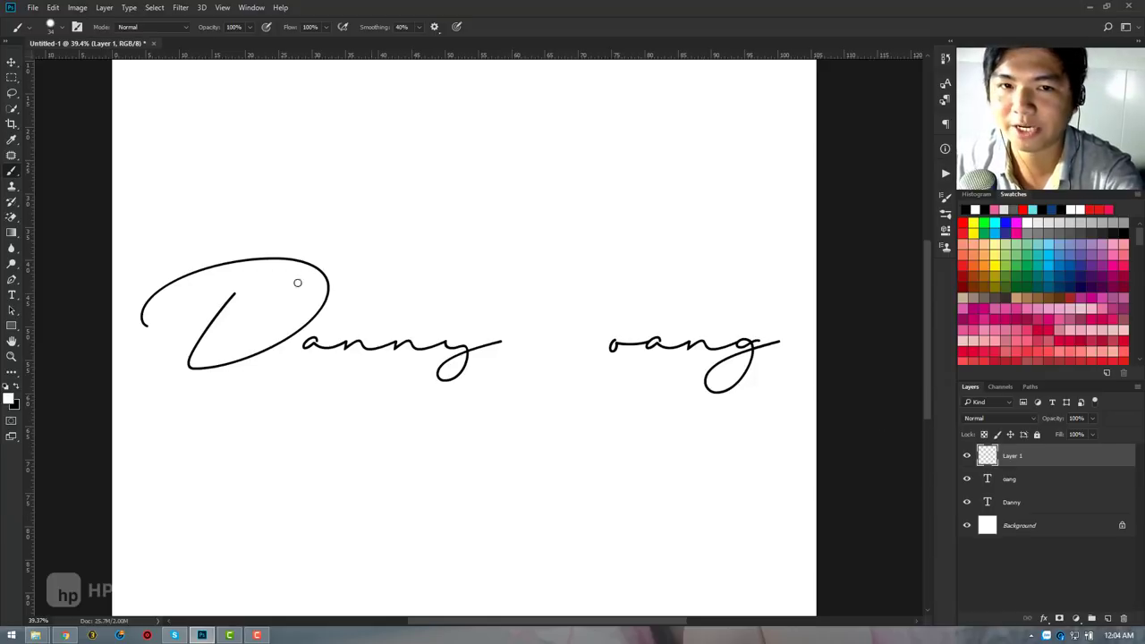
click(14, 390)
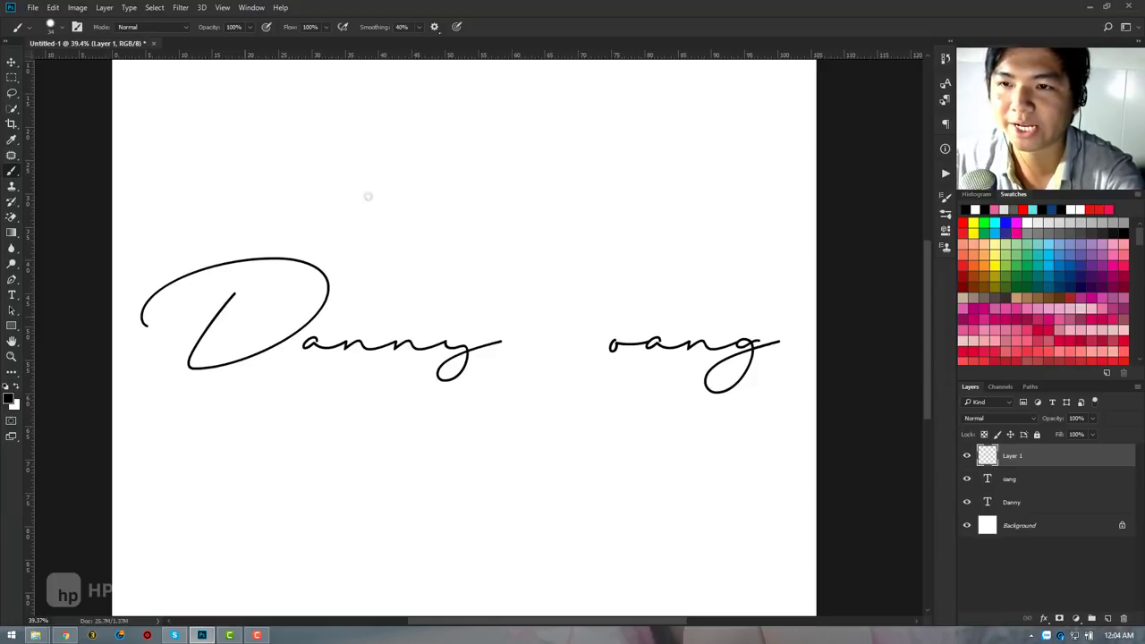
mouse_move(472, 278)
mouse_down()
mouse_move(618, 227)
mouse_move(558, 267)
mouse_move(665, 149)
mouse_move(757, 148)
mouse_move(732, 173)
mouse_up()
key(ctrl+z)
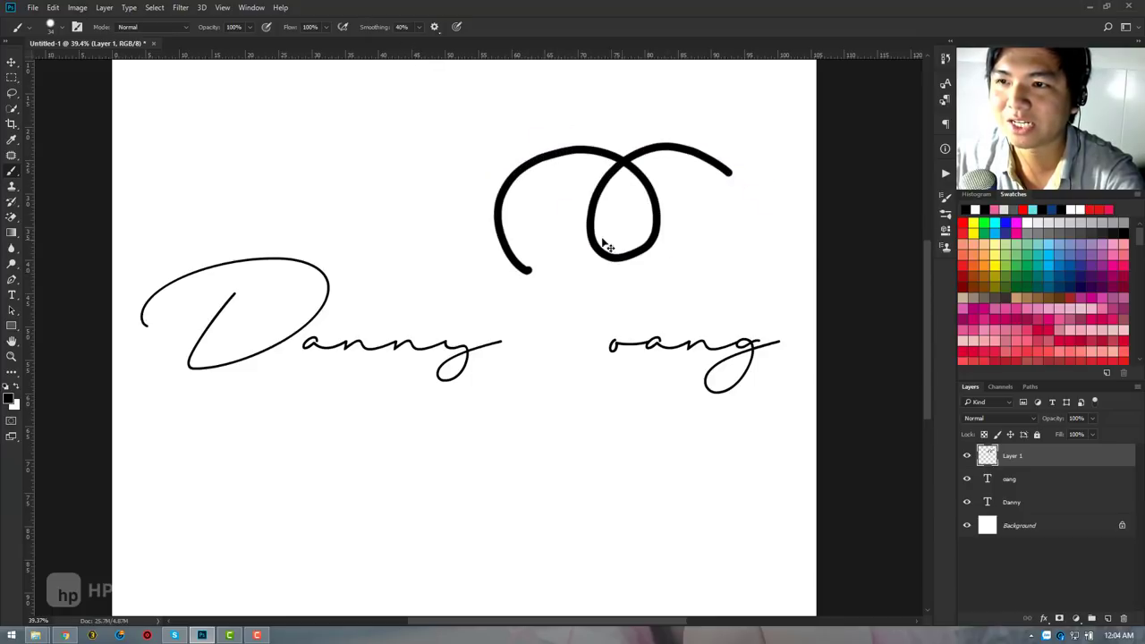
key(ctrl+z)
Set brush smoothing to 95% and try a test loop, then undo it.
click(401, 26)
text(95)
key(Return)
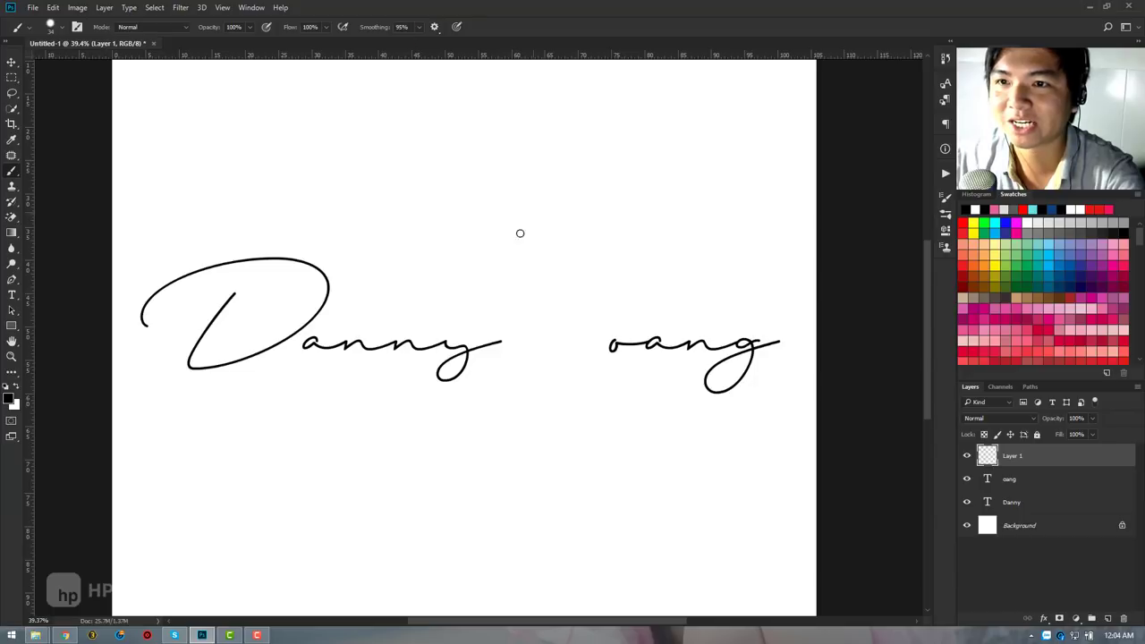
mouse_move(499, 263)
mouse_down()
mouse_move(742, 184)
mouse_move(706, 188)
mouse_up()
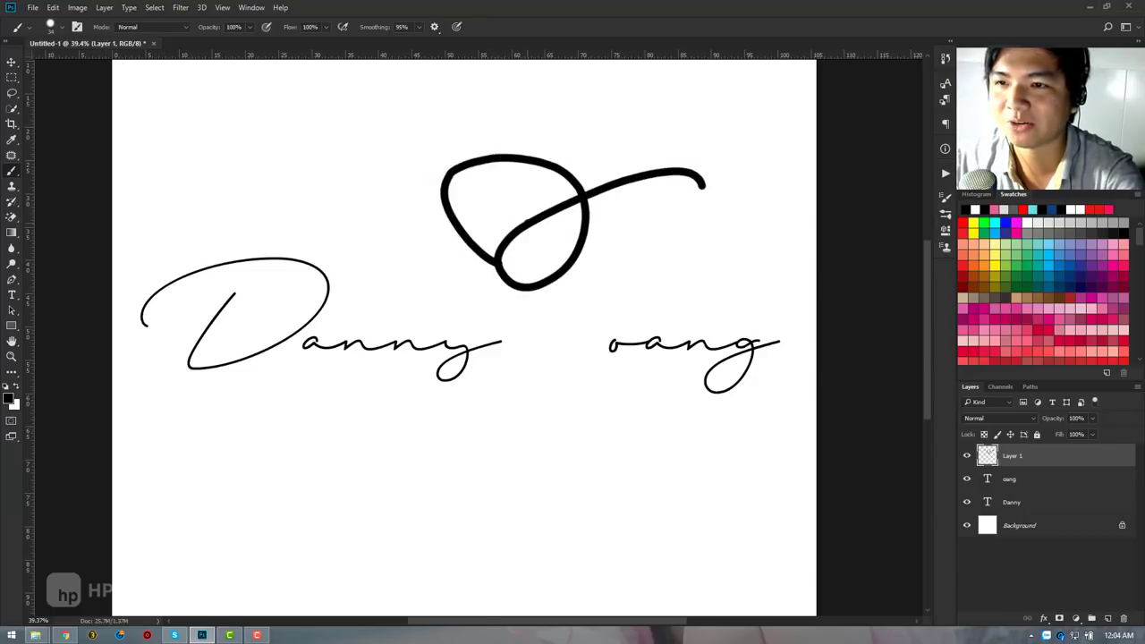
key(ctrl+z)
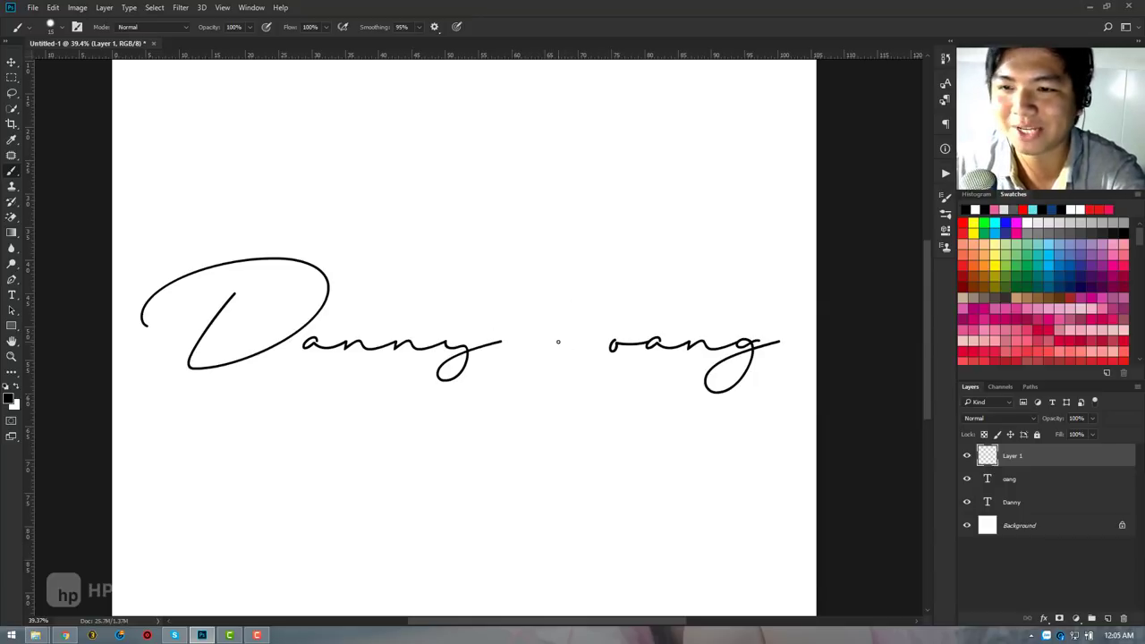
drag(524, 265, 520, 362)
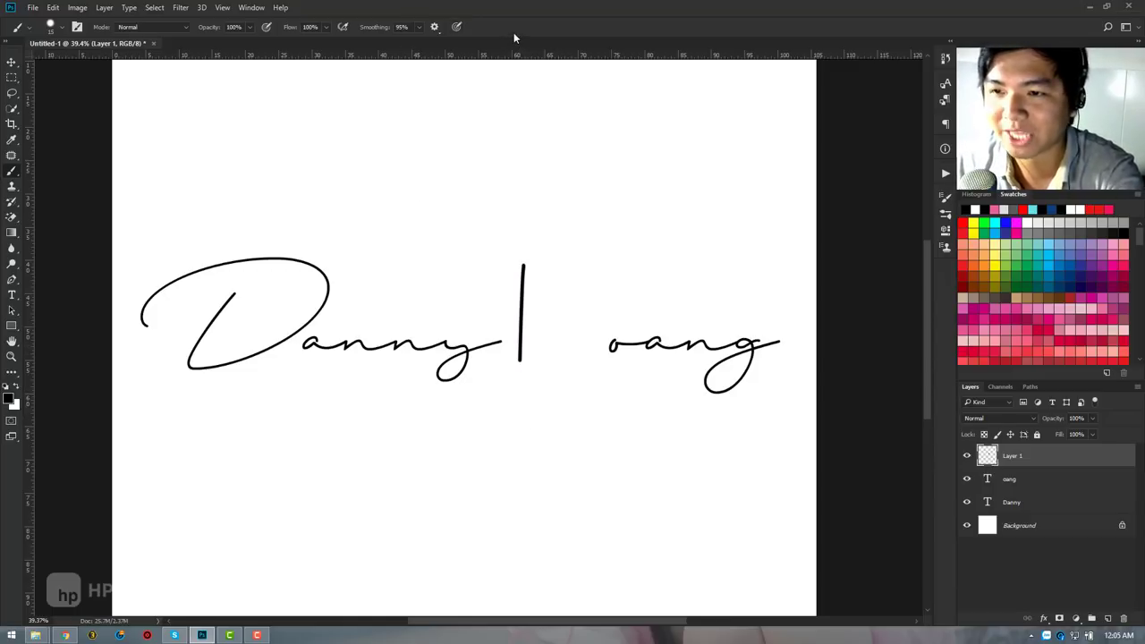
key(ctrl+z)
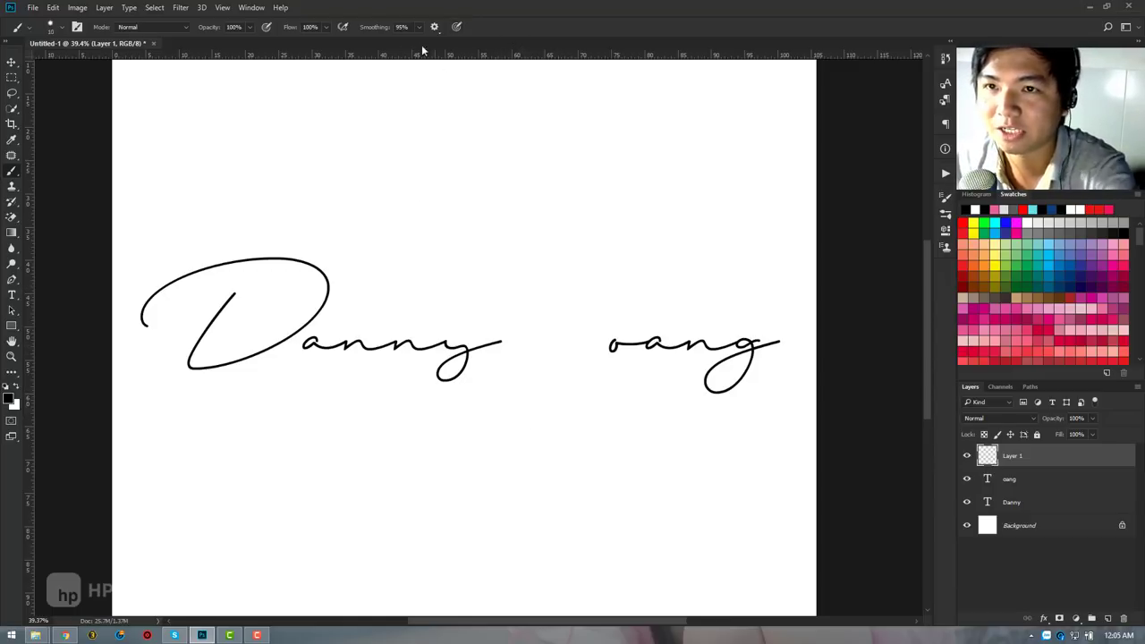
mouse_move(520, 268)
mouse_down()
mouse_move(521, 379)
mouse_move(546, 477)
mouse_up()
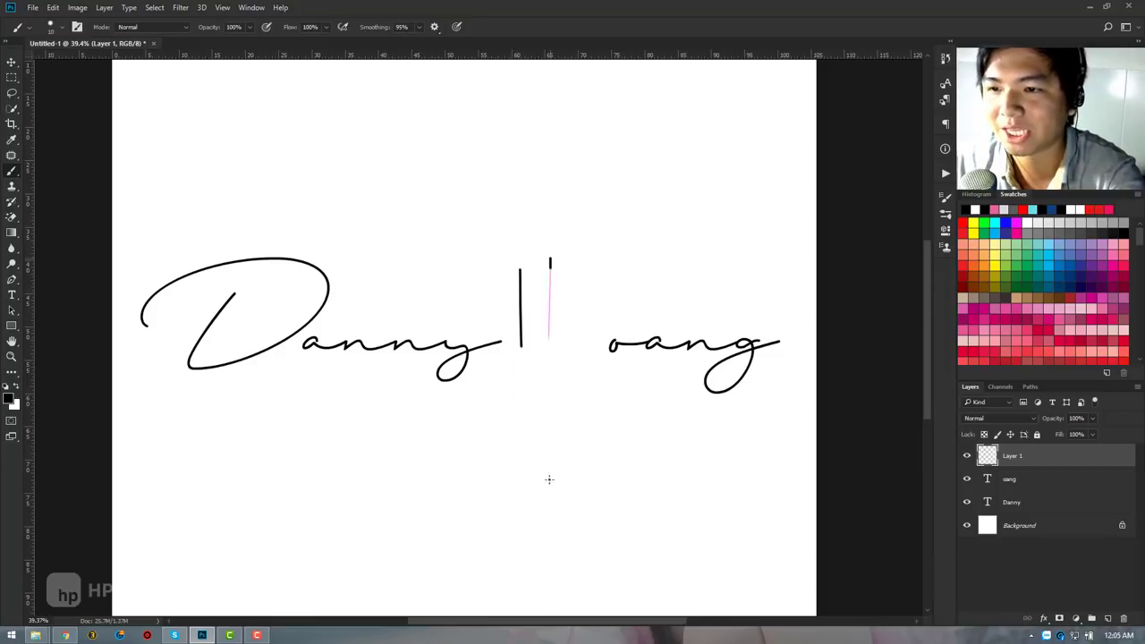
key(ctrl+z)
key(ctrl+z)
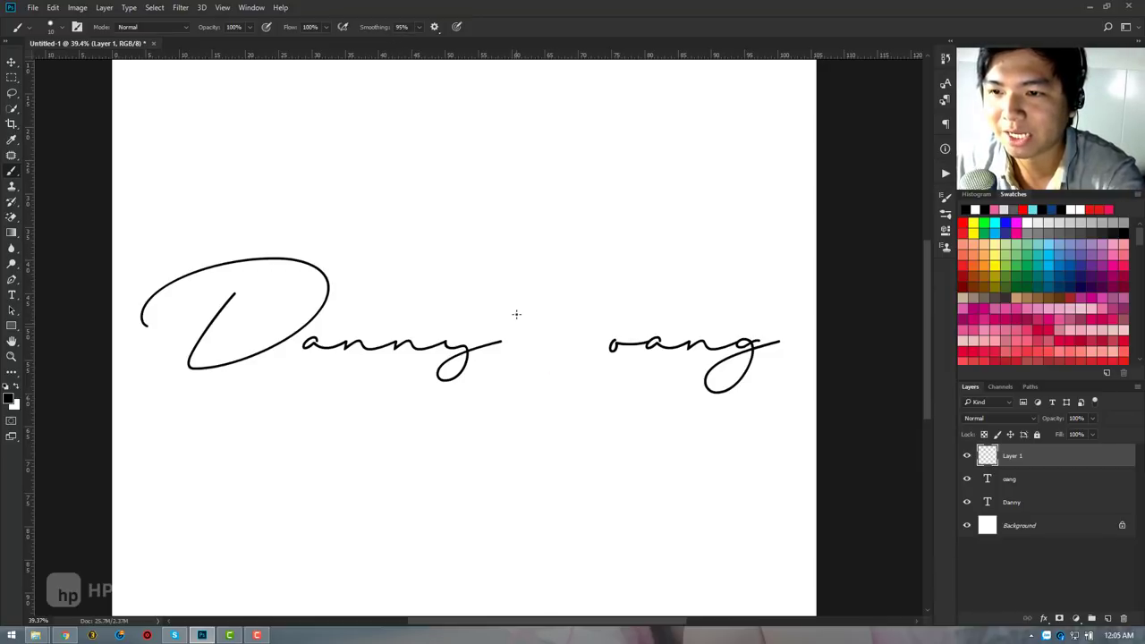
drag(517, 284, 516, 370)
mouse_move(536, 281)
mouse_down()
mouse_move(537, 374)
mouse_move(581, 373)
mouse_up()
key(ctrl+z)
key(ctrl+z)
key(z)
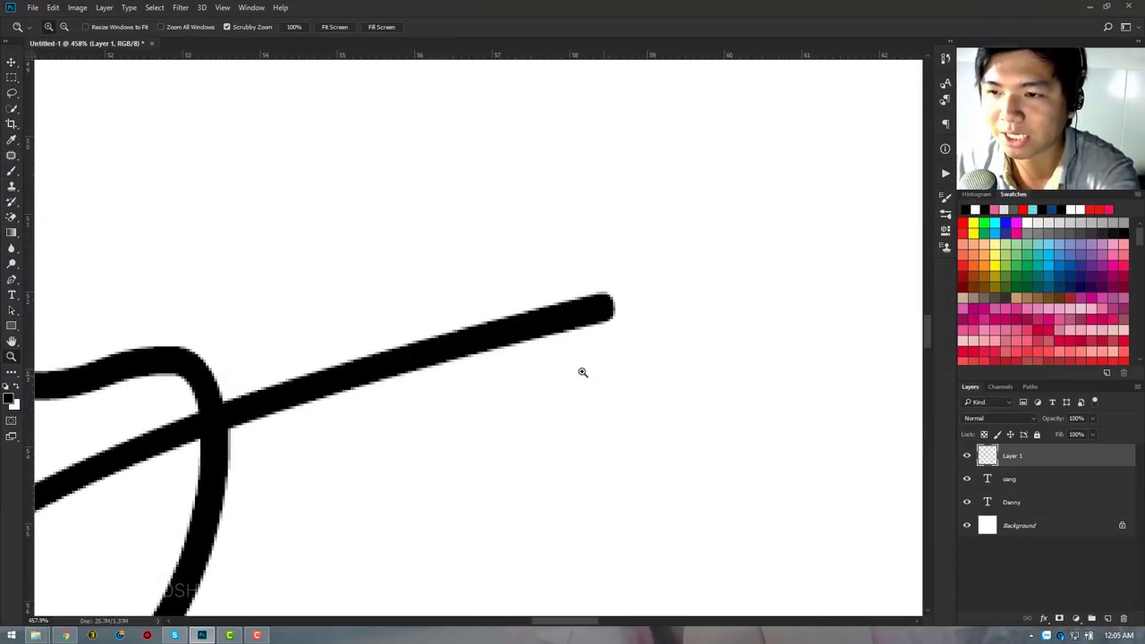
key(b)
drag(464, 440, 555, 413)
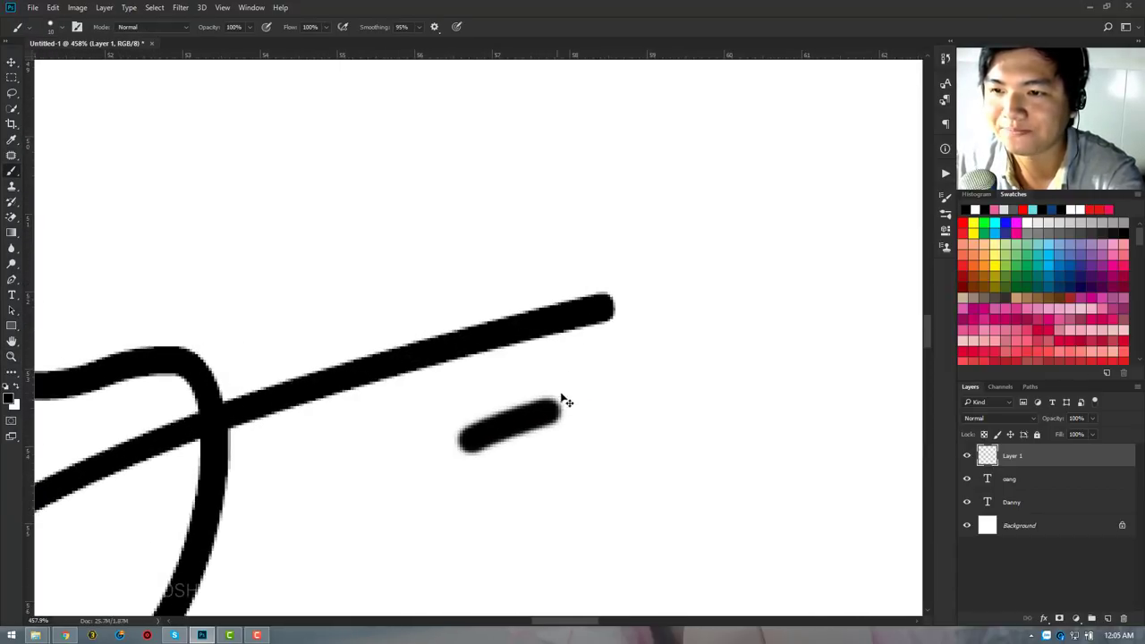
key(ctrl+z)
right_click(566, 356)
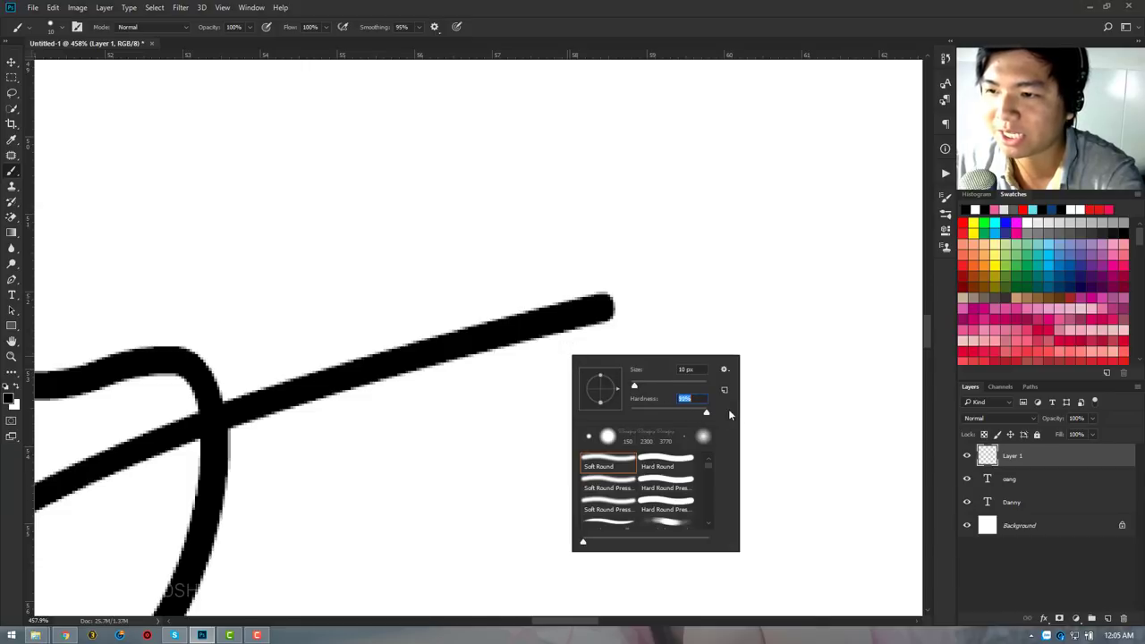
key(Return)
drag(432, 421, 519, 398)
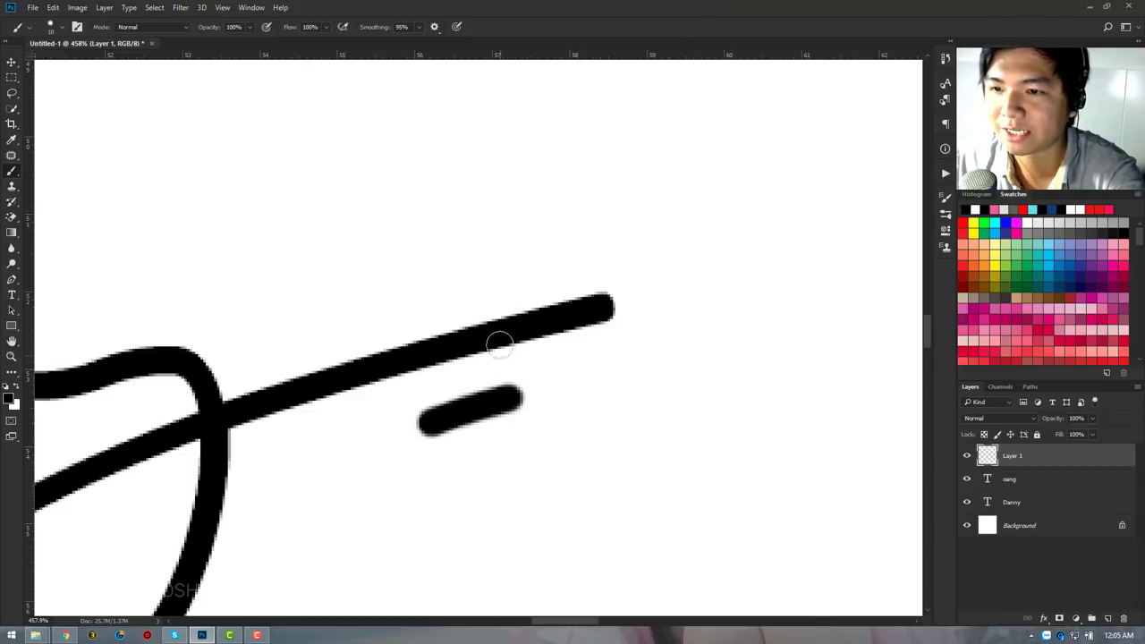
key(ctrl+z)
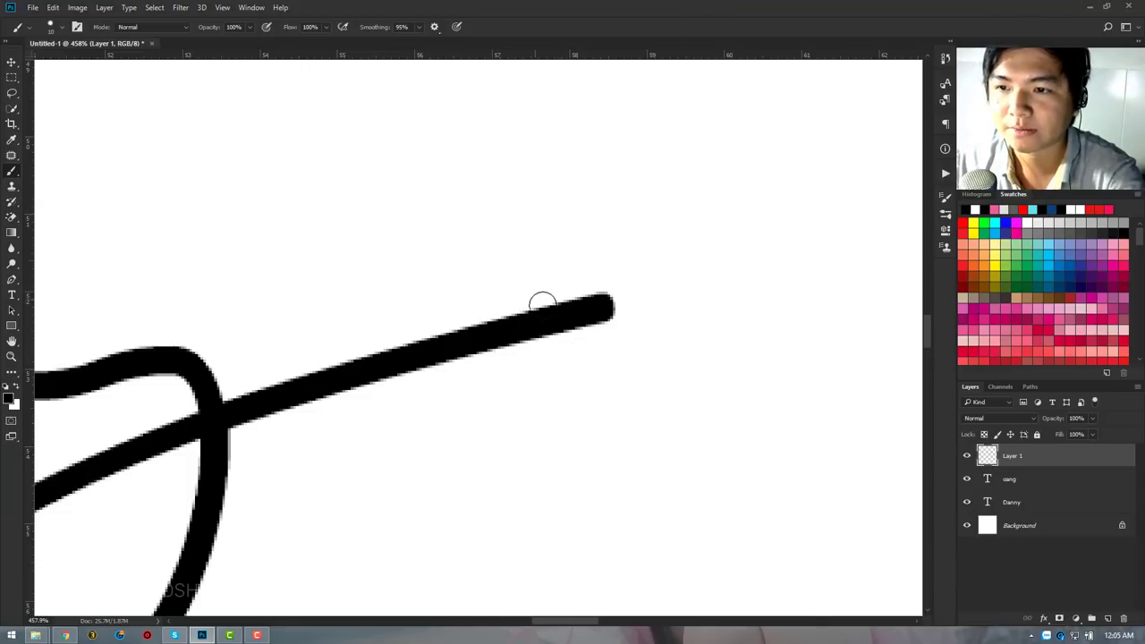
key(z)
mouse_move(542, 304)
mouse_down()
mouse_move(408, 352)
mouse_move(542, 289)
mouse_up()
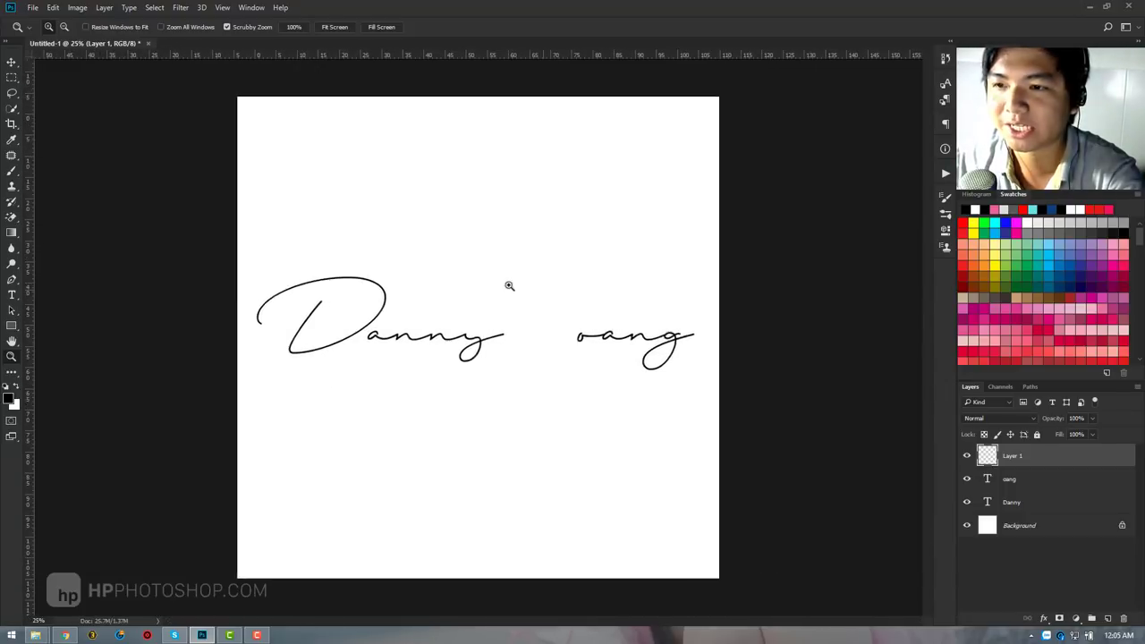
Try divider and underline brush strokes between the words, then undo them.
click(12, 295)
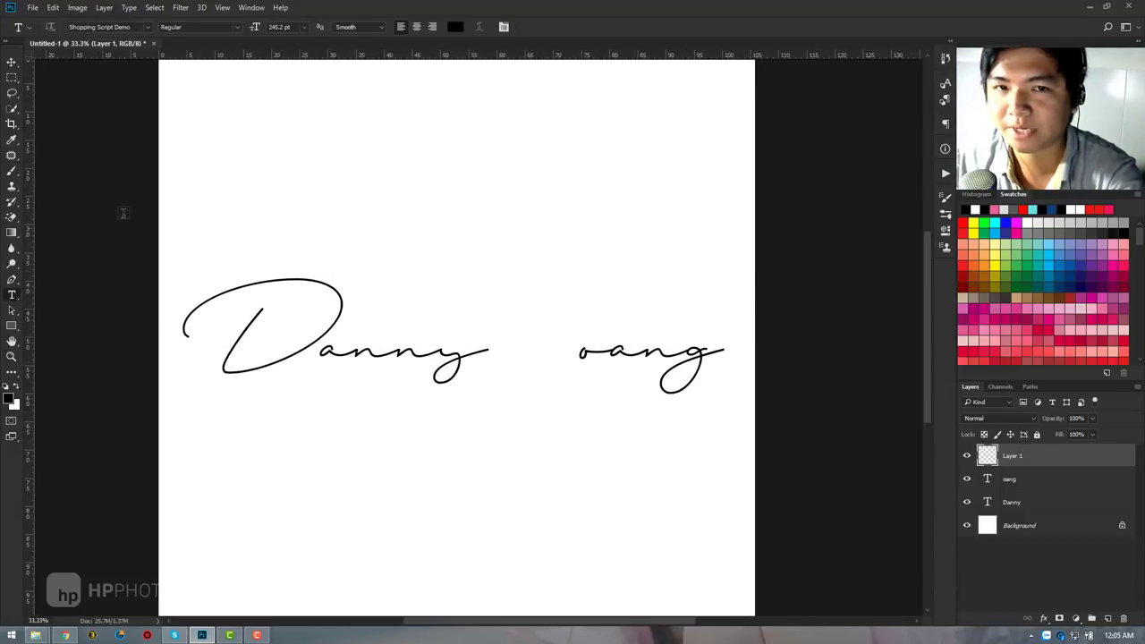
click(11, 171)
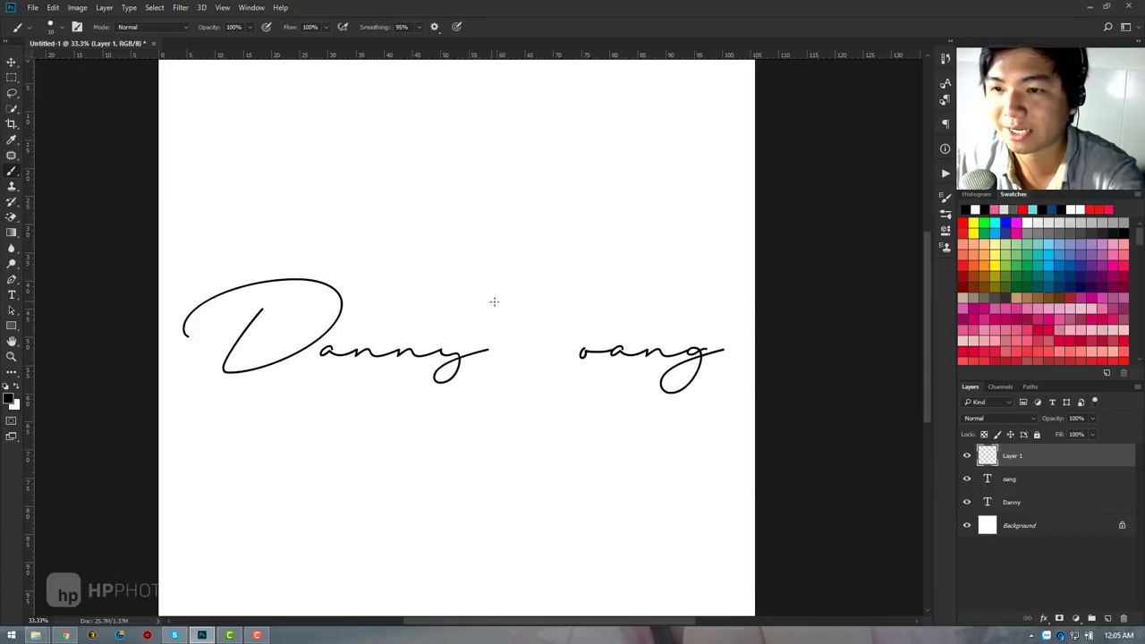
mouse_move(501, 273)
mouse_down()
mouse_move(502, 383)
mouse_move(513, 356)
mouse_up()
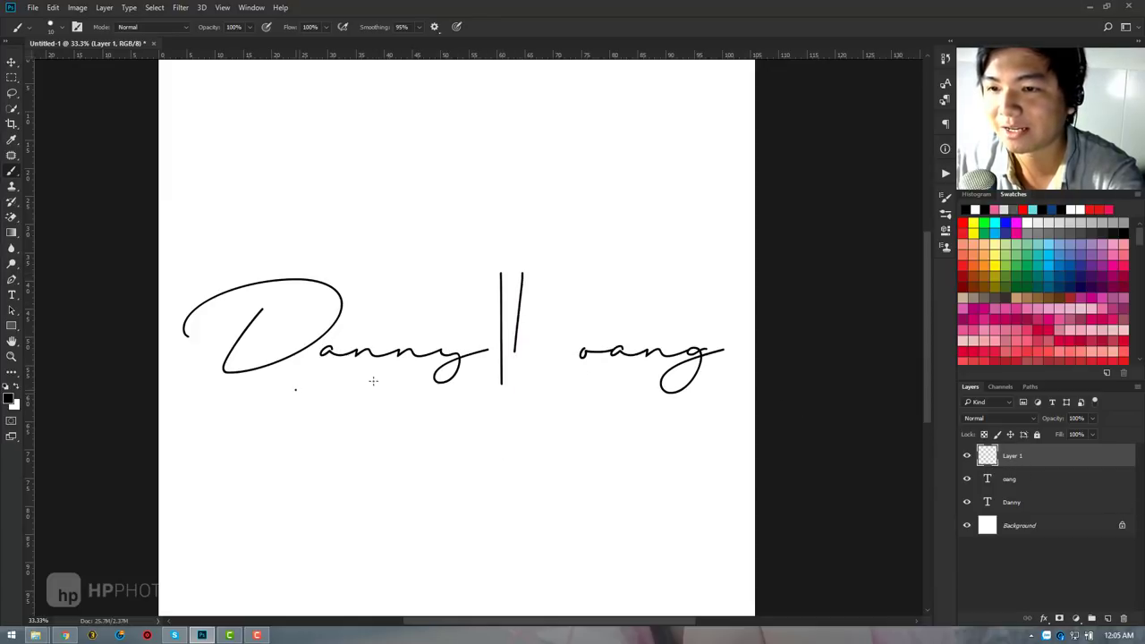
drag(295, 389, 559, 374)
key(ctrl+z)
key(ctrl+z)
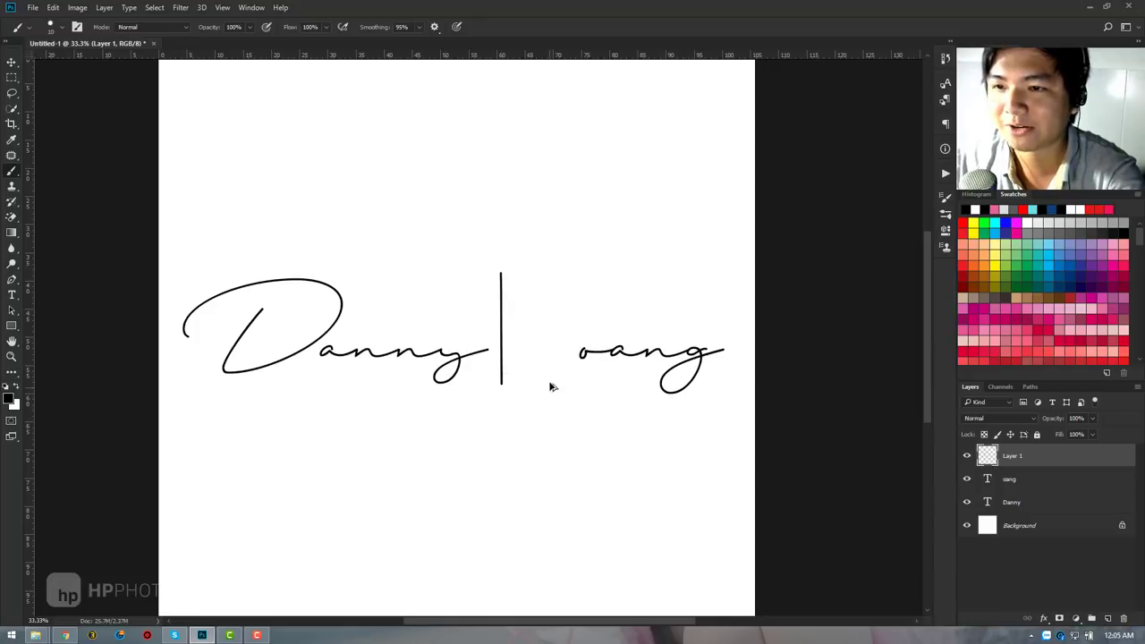
key(ctrl+z)
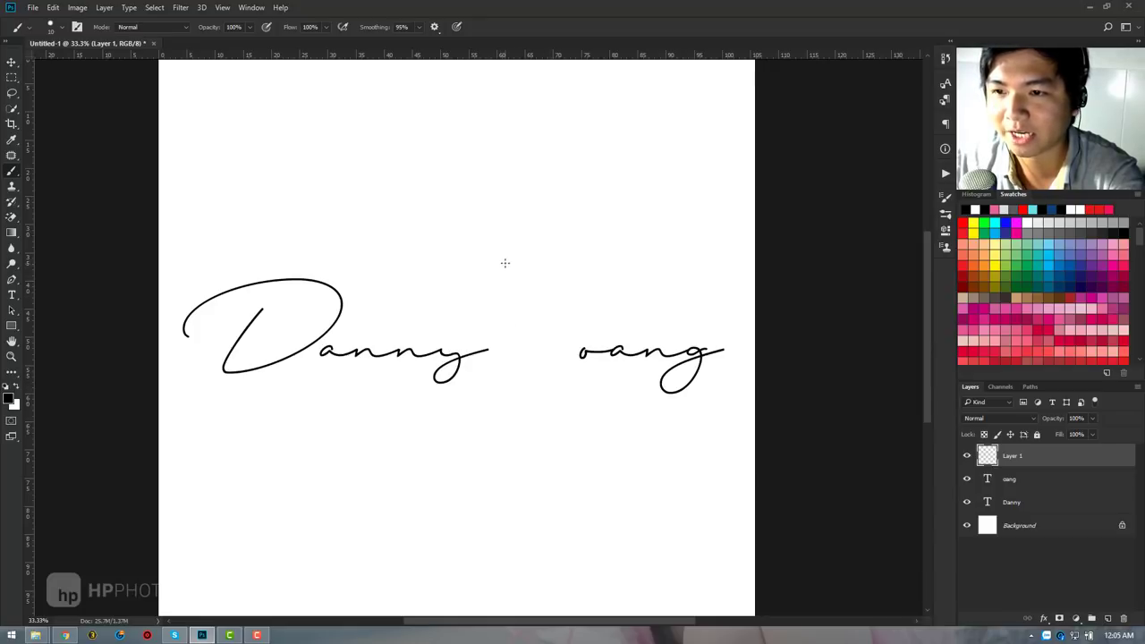
Brush two vertical H strokes and a long crossbar, then nudge oang left against the H.
drag(505, 263, 502, 430)
drag(524, 260, 524, 437)
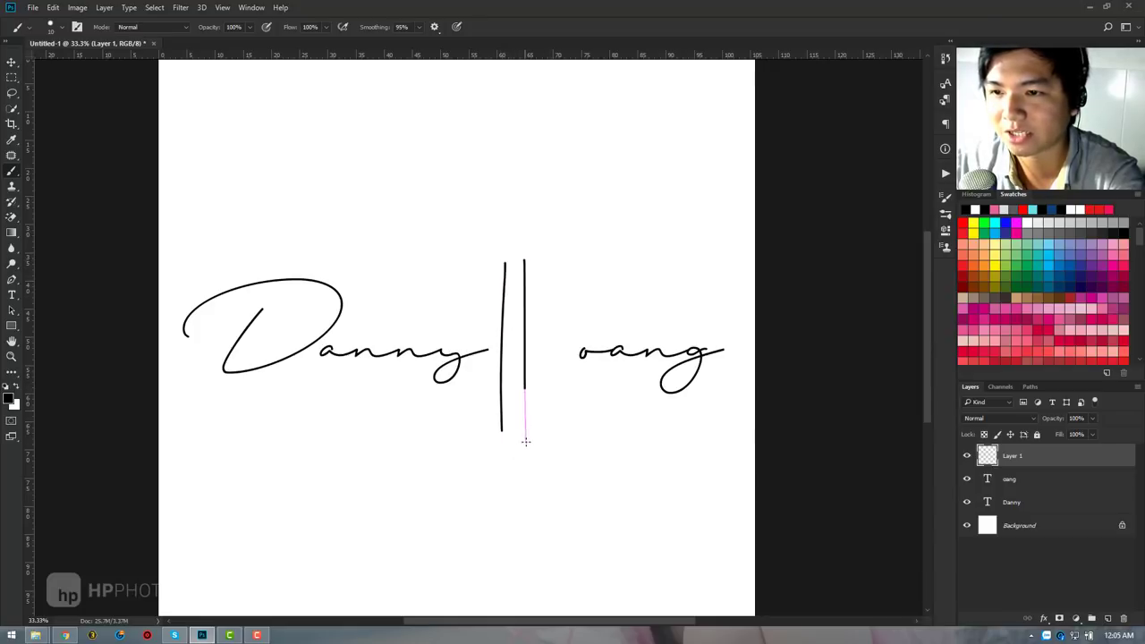
drag(327, 374, 623, 378)
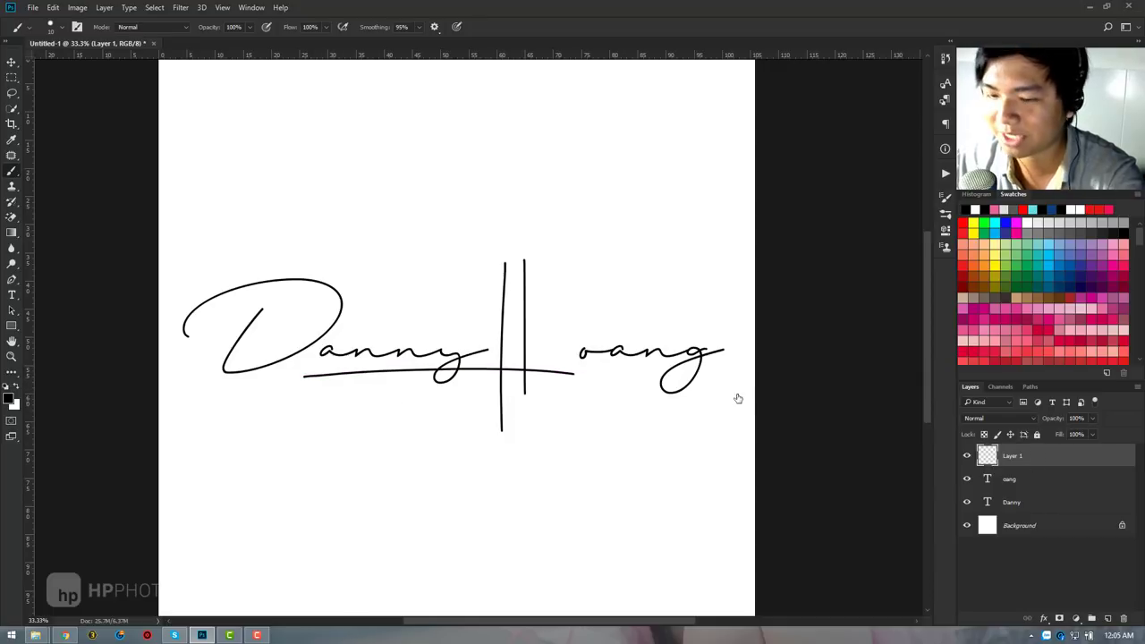
key(v)
drag(680, 373, 631, 367)
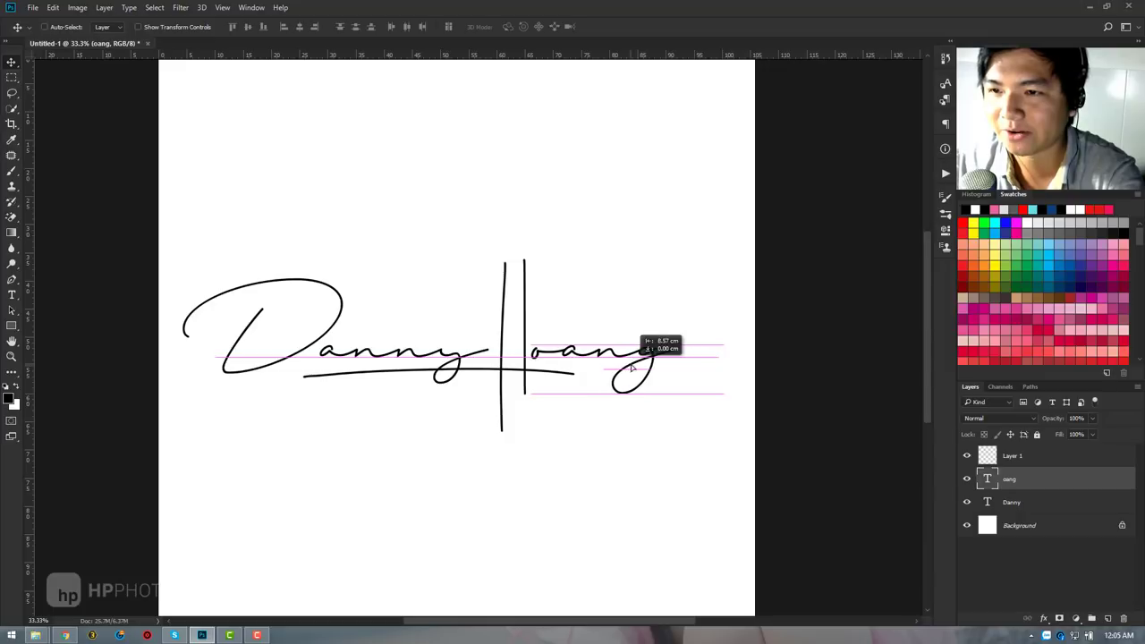
Zoom out and fit the whole canvas to review the signature.
key(z)
alt+click(510, 304)
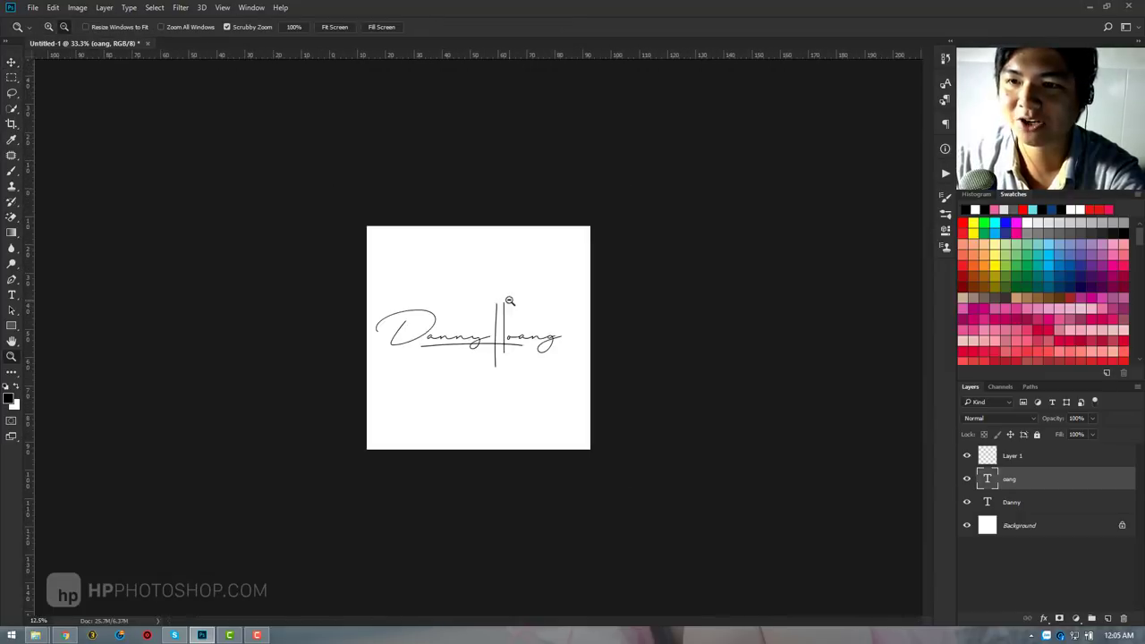
alt+click(540, 355)
key(ctrl+0)
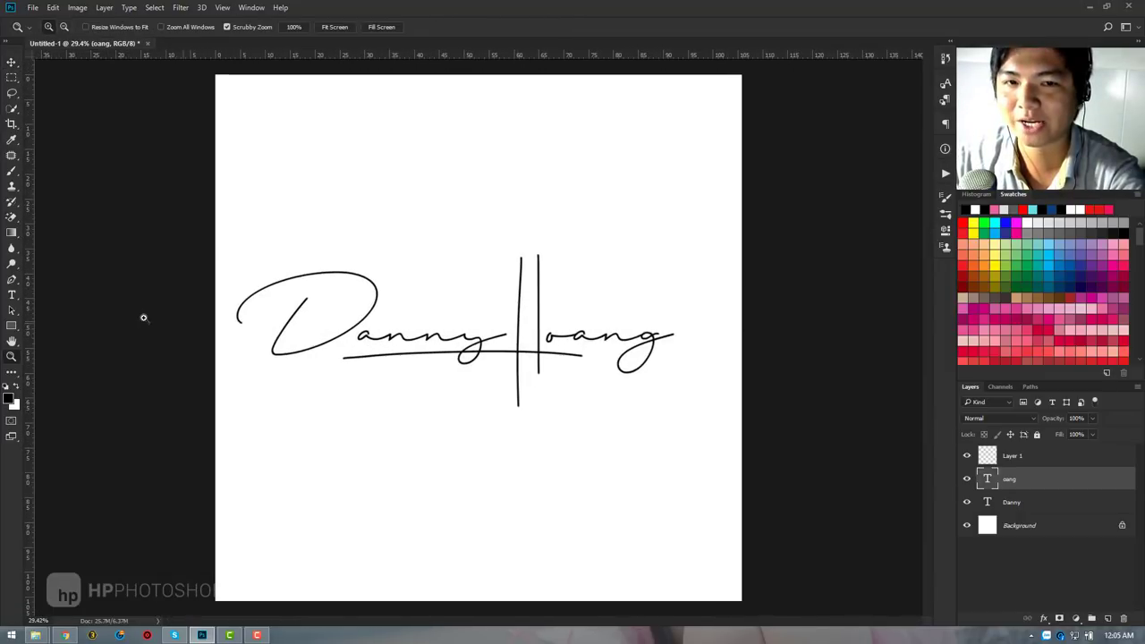
click(12, 295)
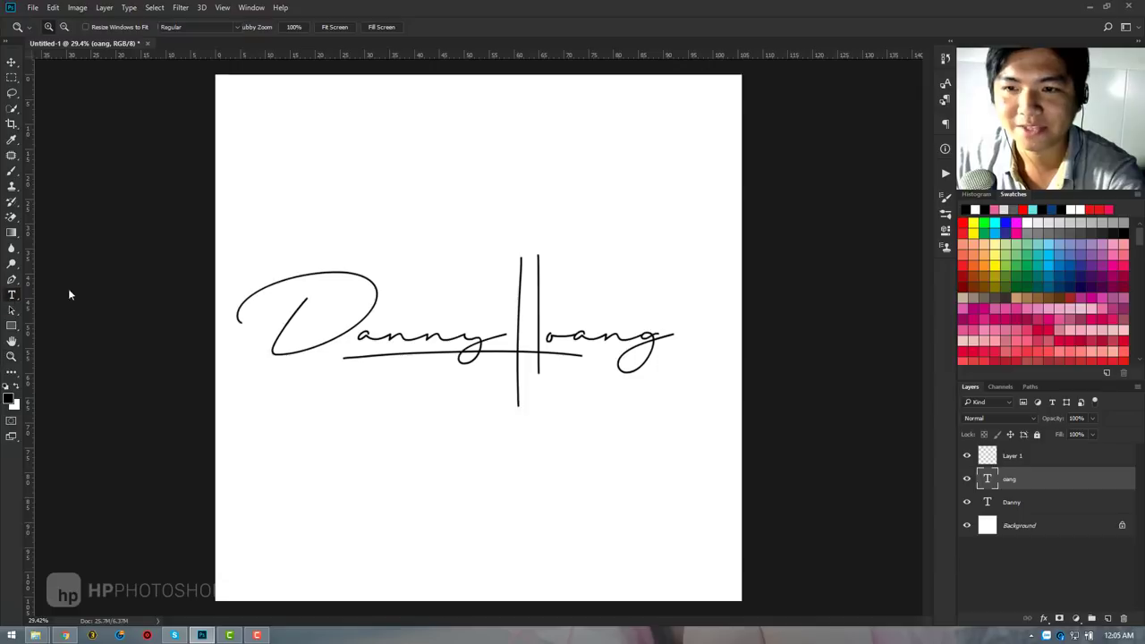
alt+click(521, 382)
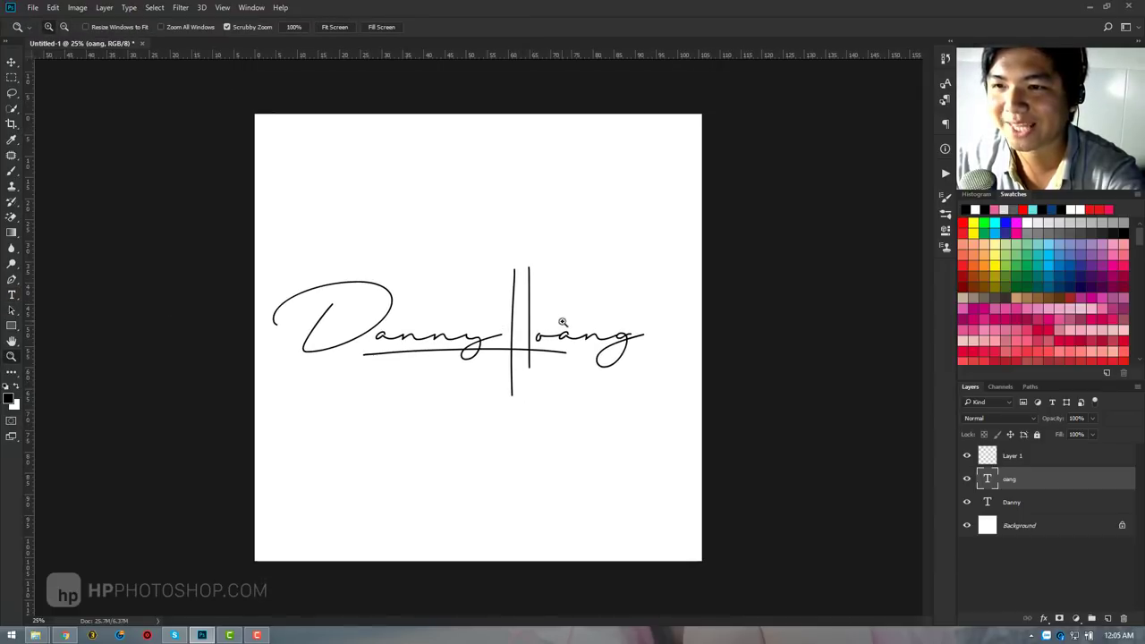
click(466, 323)
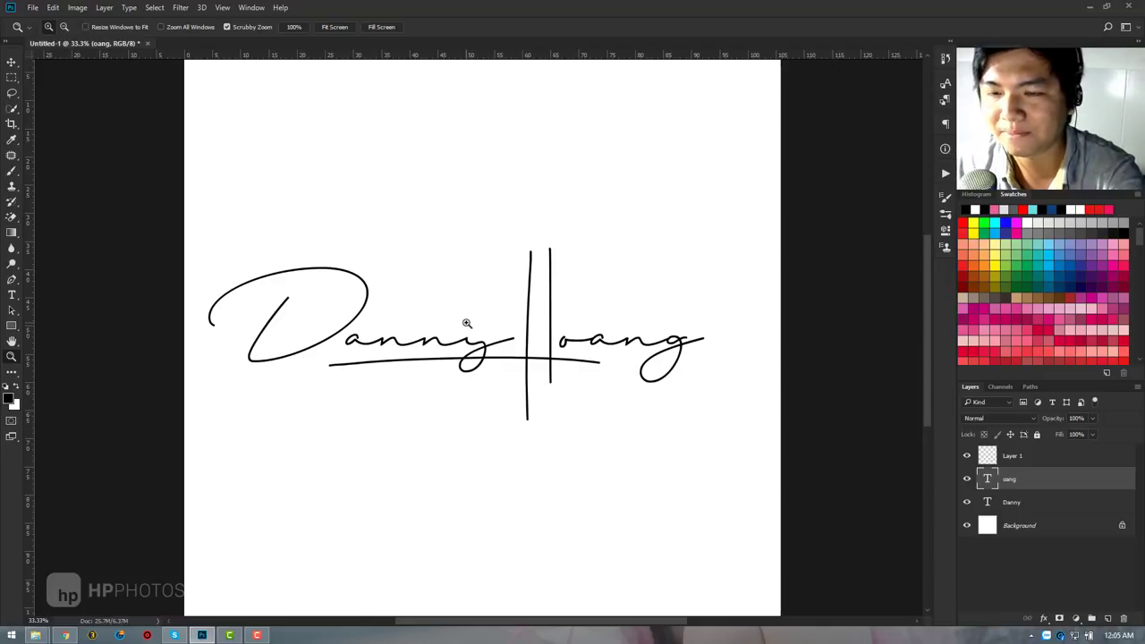
Zoom in closely on the brushed H, then back out over the signature.
click(12, 171)
key(t)
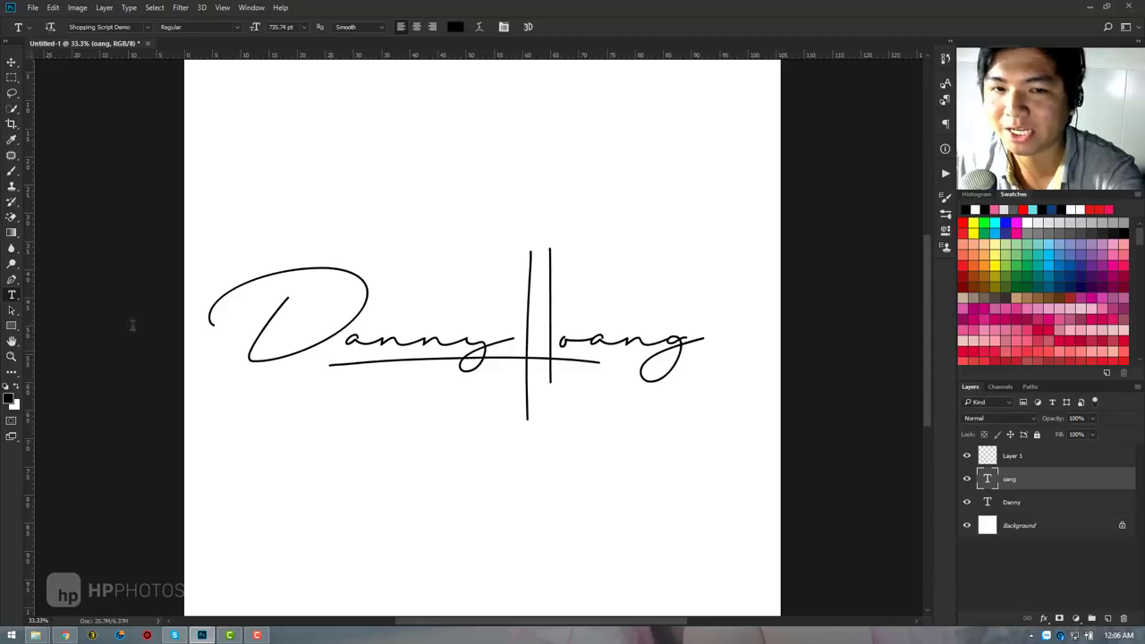
click(13, 357)
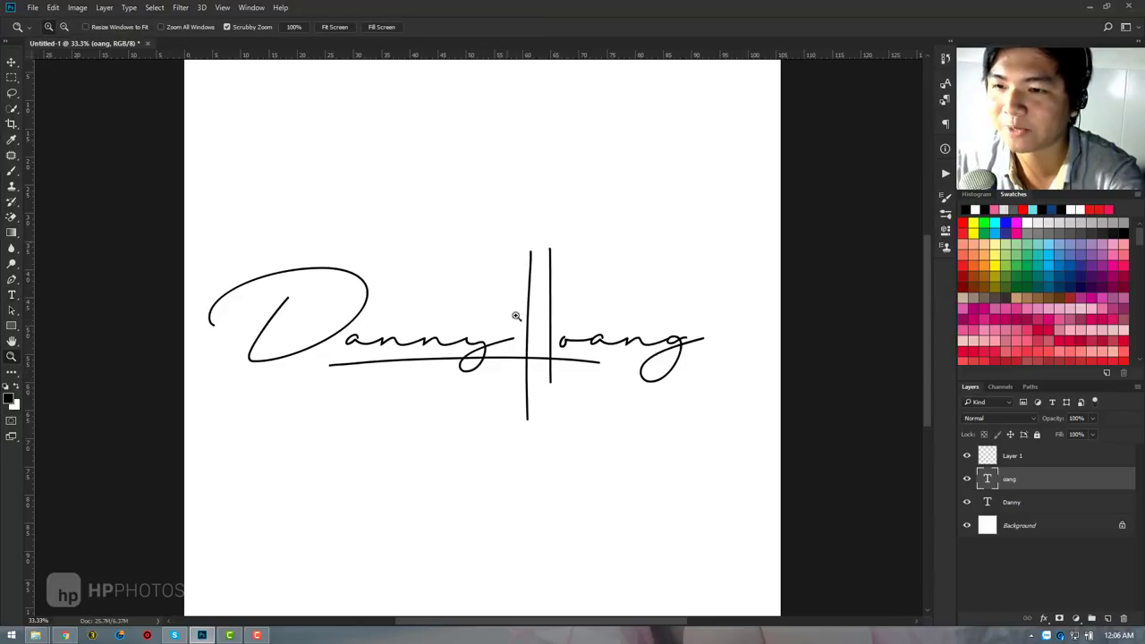
mouse_move(529, 378)
mouse_down()
mouse_move(448, 312)
mouse_move(531, 317)
mouse_move(516, 319)
mouse_move(524, 325)
mouse_move(508, 344)
mouse_up()
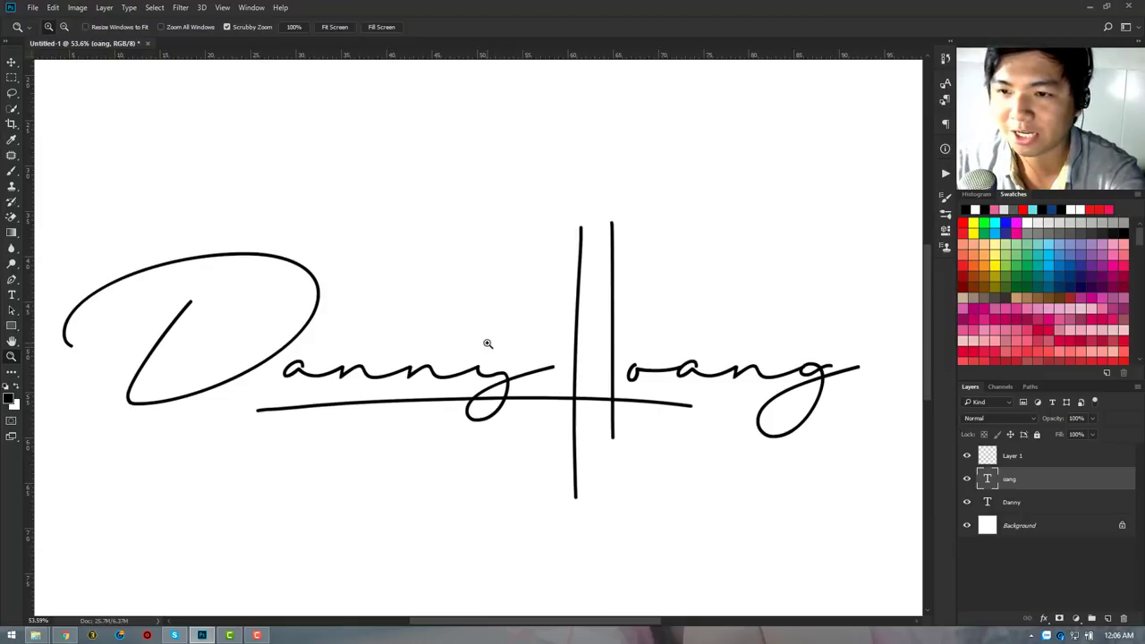
alt+click(488, 344)
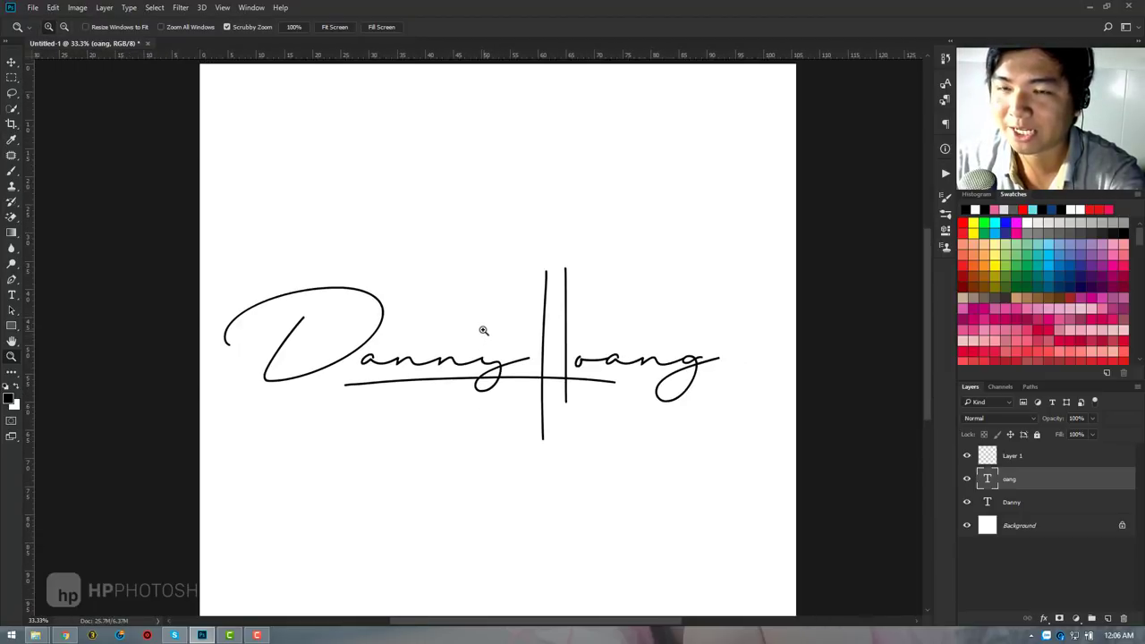
mouse_move(488, 331)
mouse_down()
mouse_move(509, 333)
mouse_move(460, 338)
mouse_move(498, 331)
mouse_move(125, 174)
mouse_up()
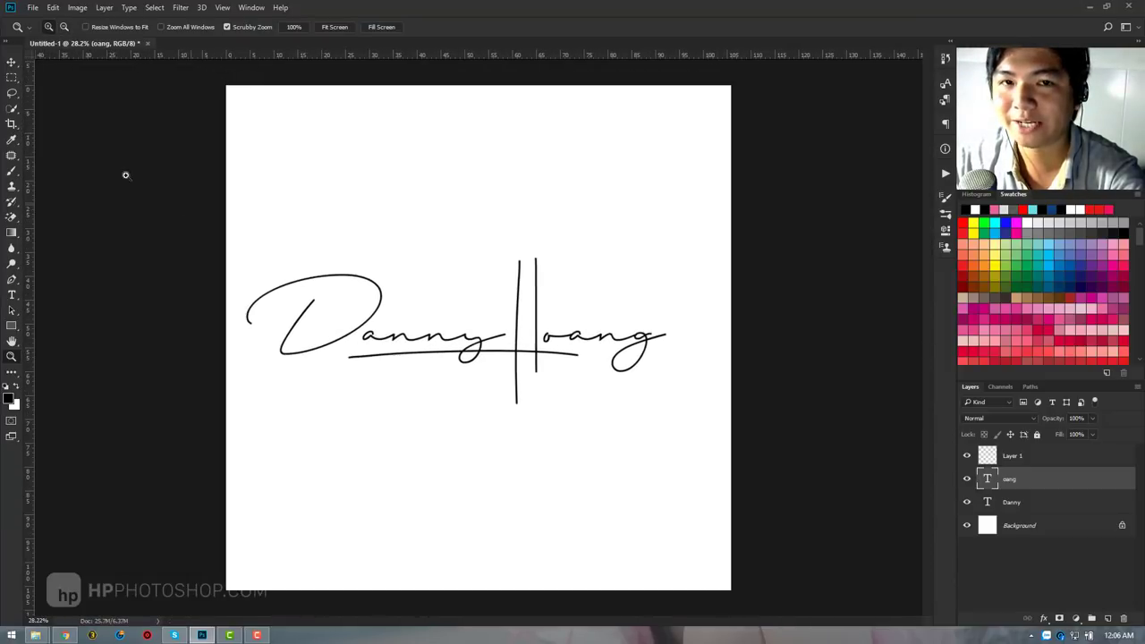
Crop the canvas tightly around the signature on all four sides.
click(11, 124)
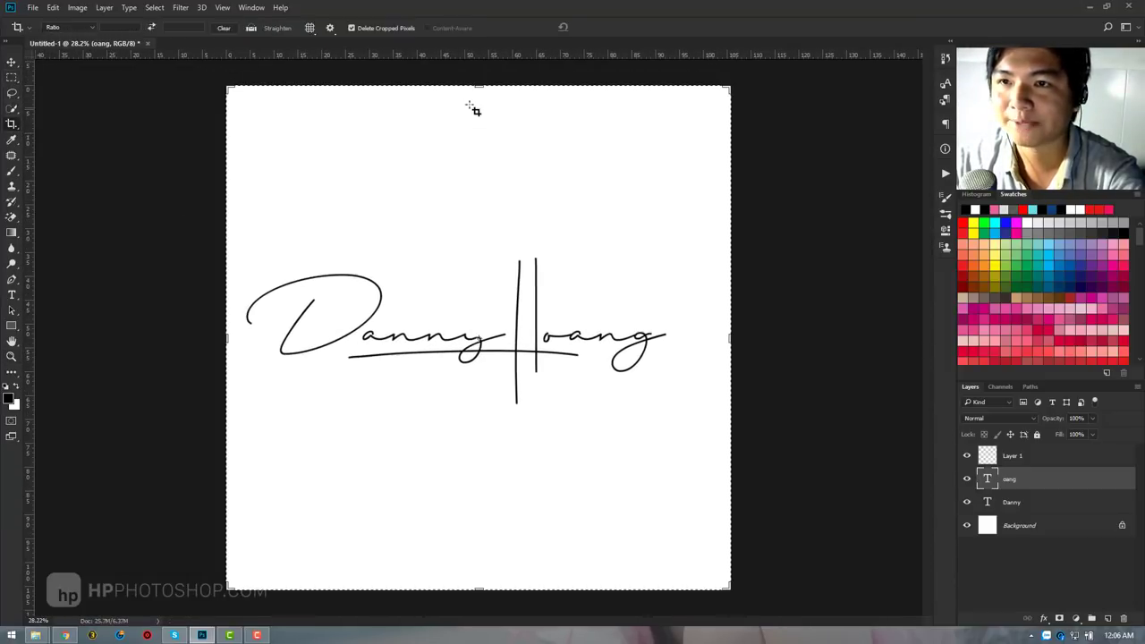
drag(478, 86, 477, 158)
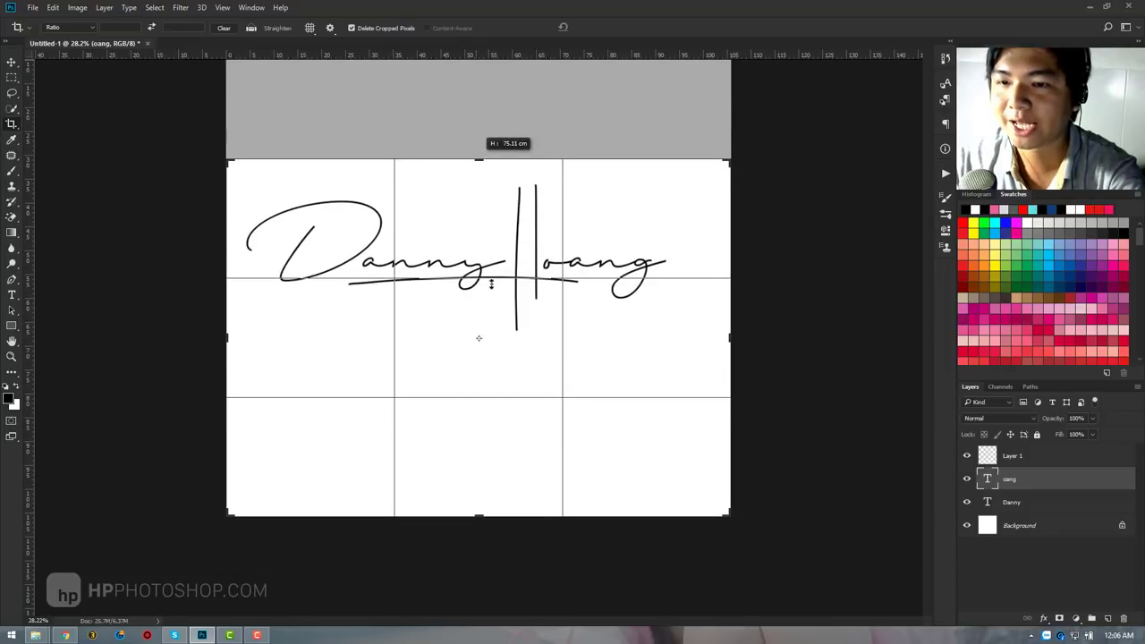
drag(479, 516, 478, 429)
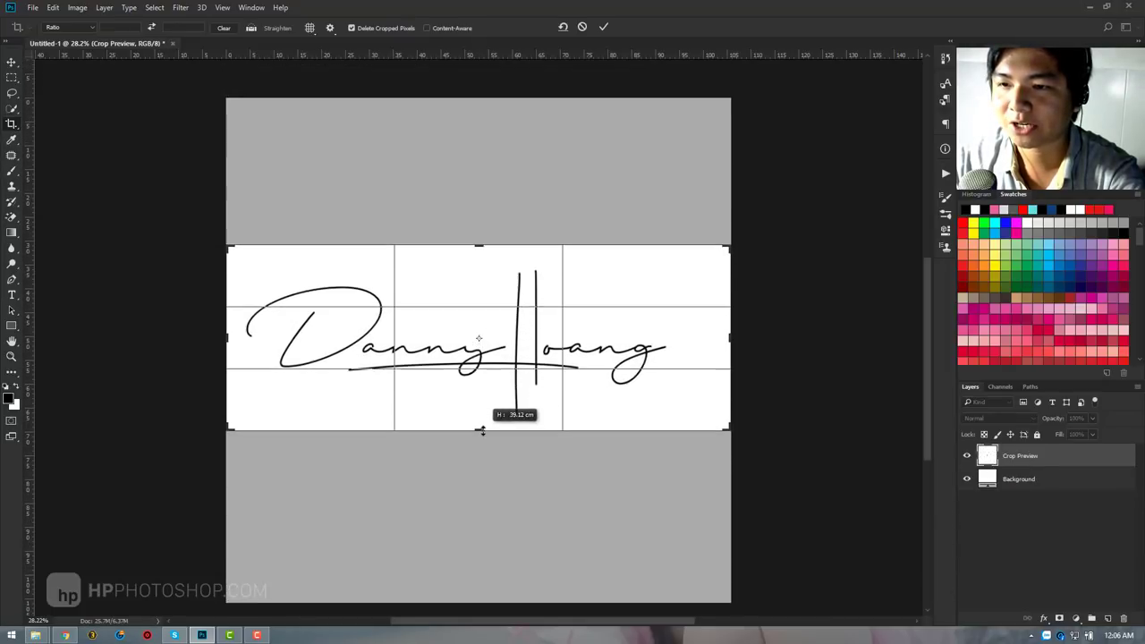
drag(729, 338, 686, 339)
drag(253, 338, 251, 338)
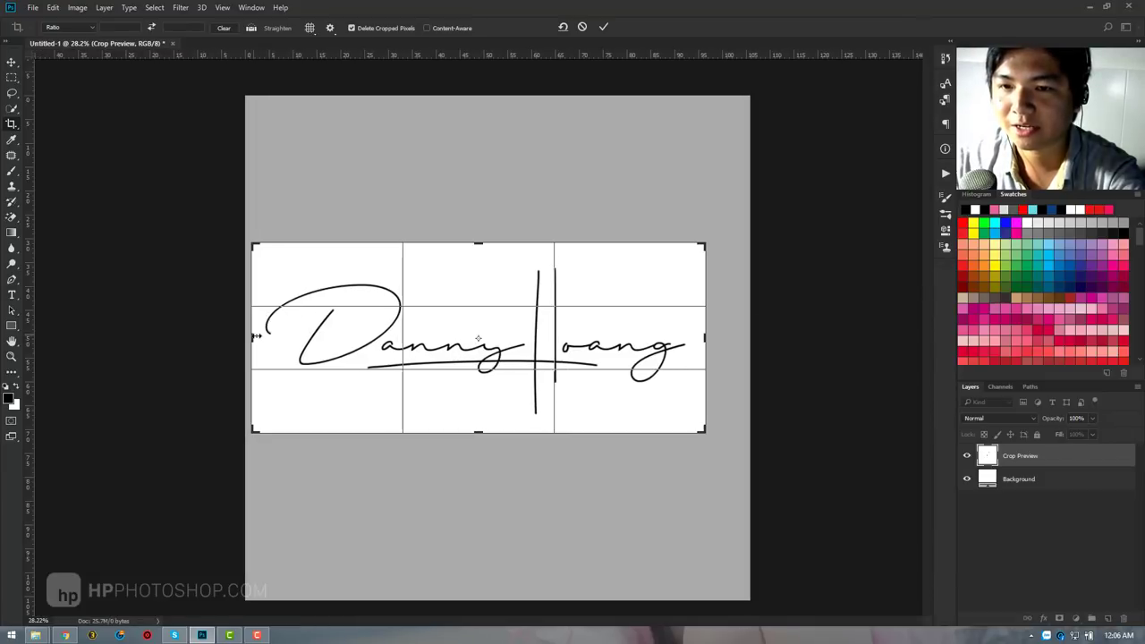
key(Return)
Hide the Background and save a transparent copy as Untitled-1.png on the Desktop.
click(966, 490)
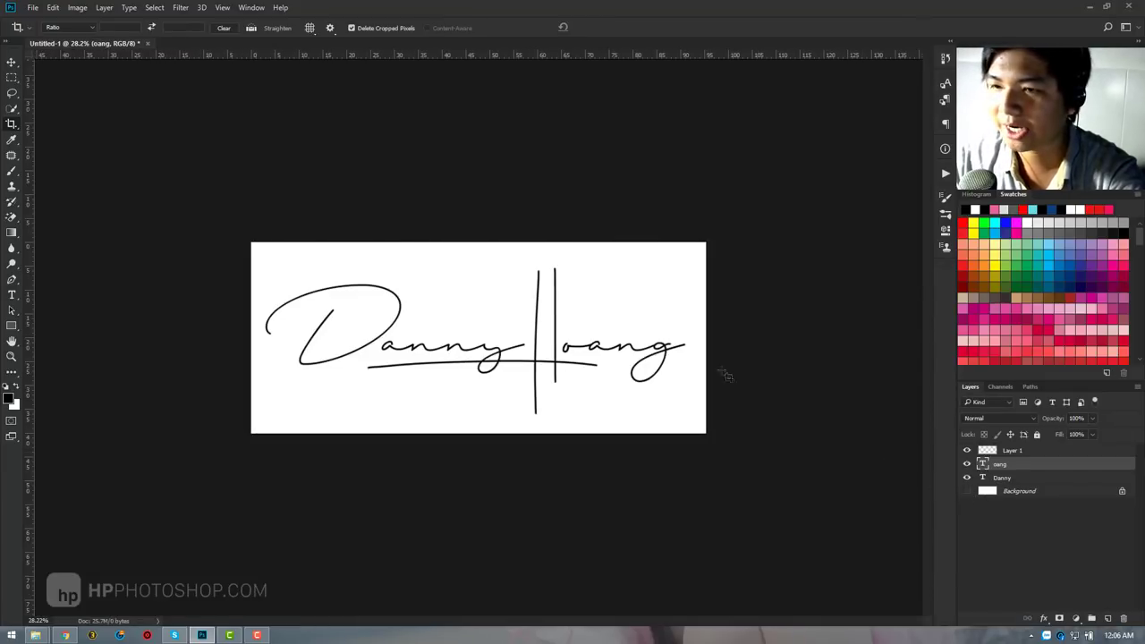
key(ctrl+shift+s)
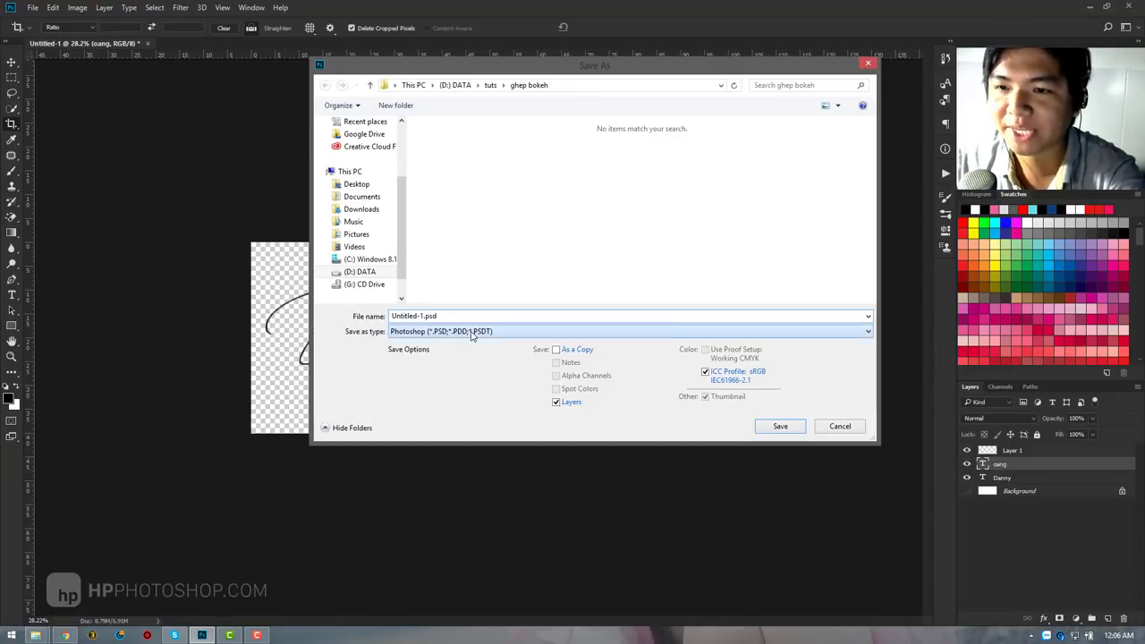
click(536, 331)
click(430, 495)
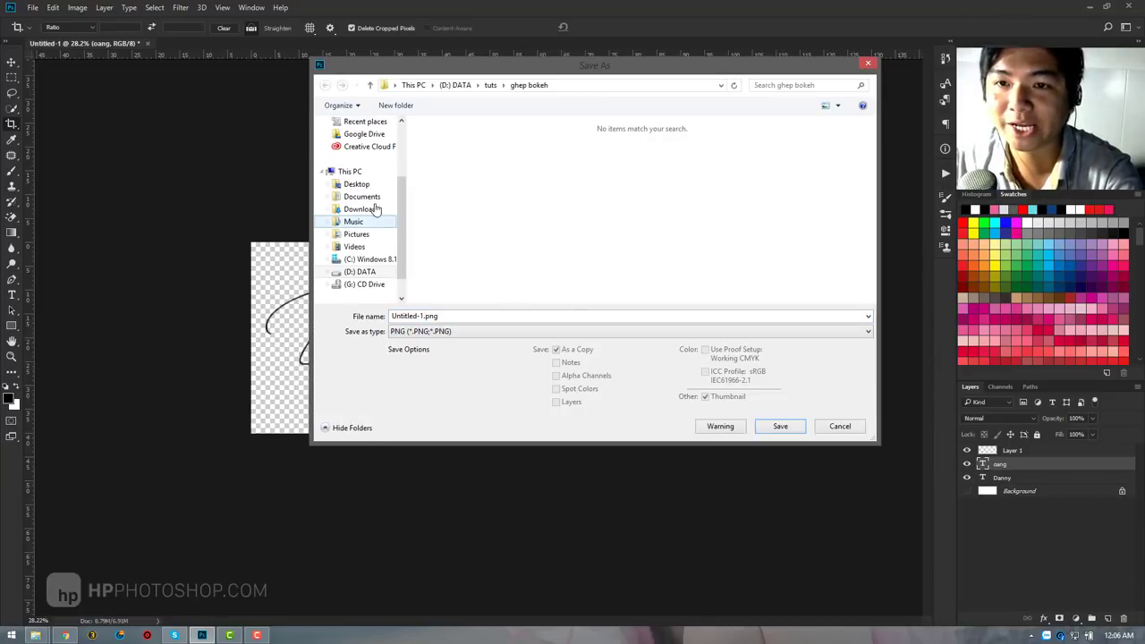
click(356, 183)
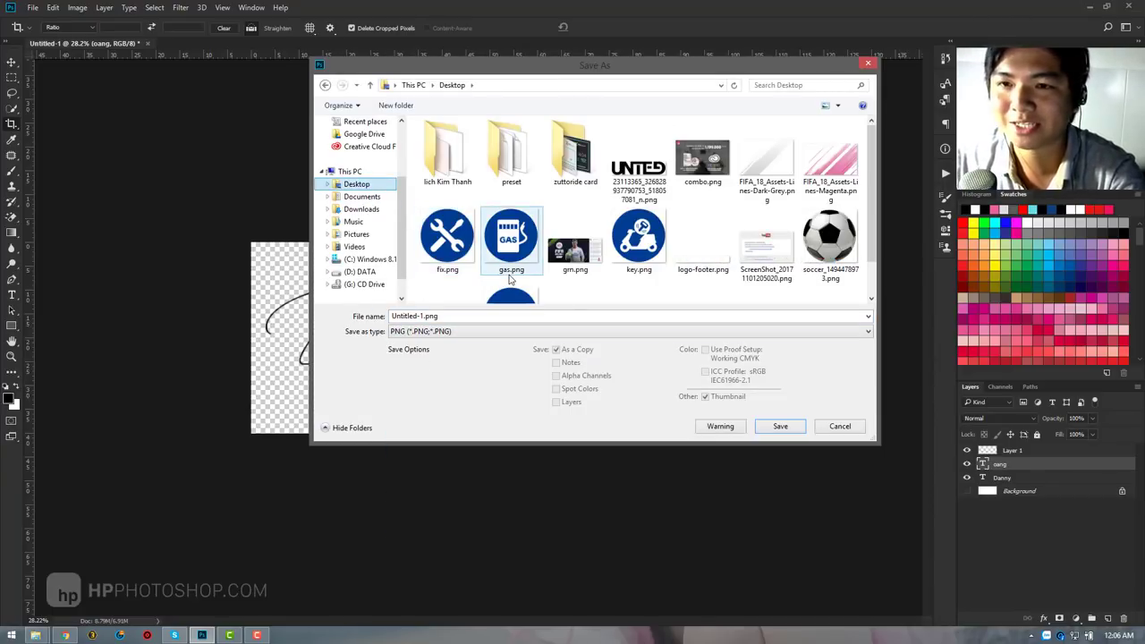
click(839, 427)
Zoom in and turn the white Background layer back on.
key(z)
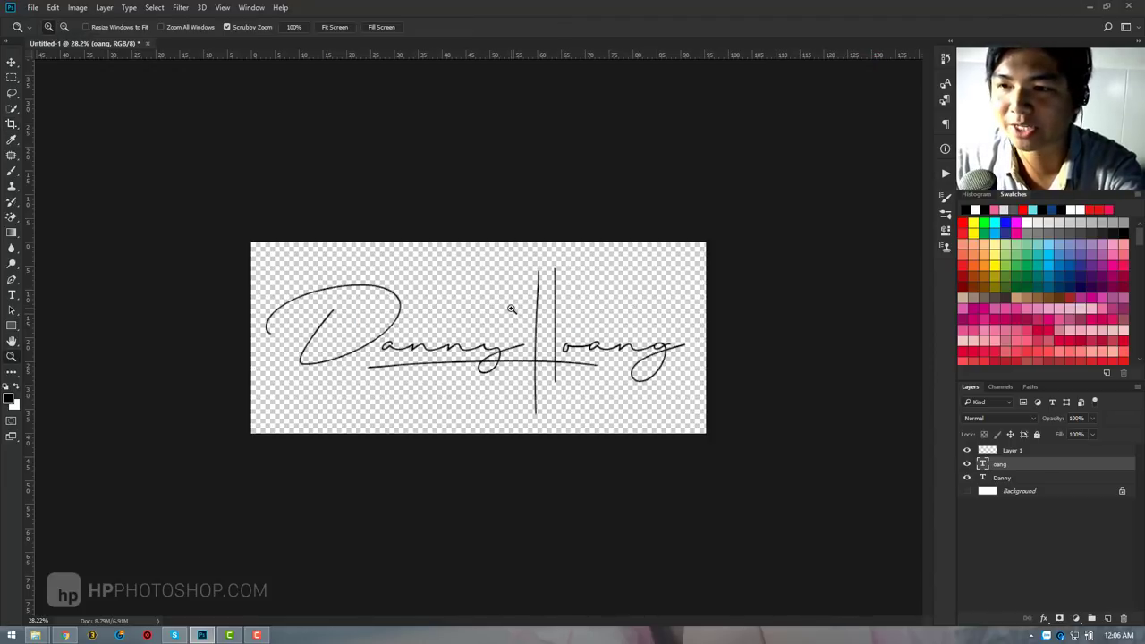
key(ctrl+plus)
click(966, 491)
click(1004, 491)
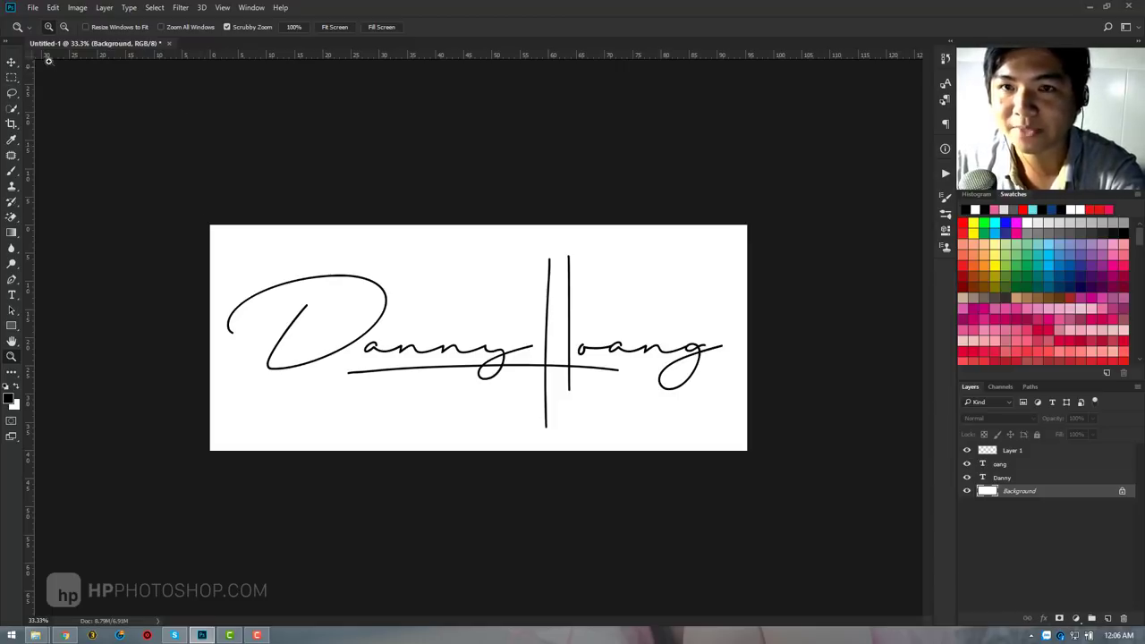
Flatten the text layers and brushed H from Layer 1 into one Background layer.
click(1033, 454)
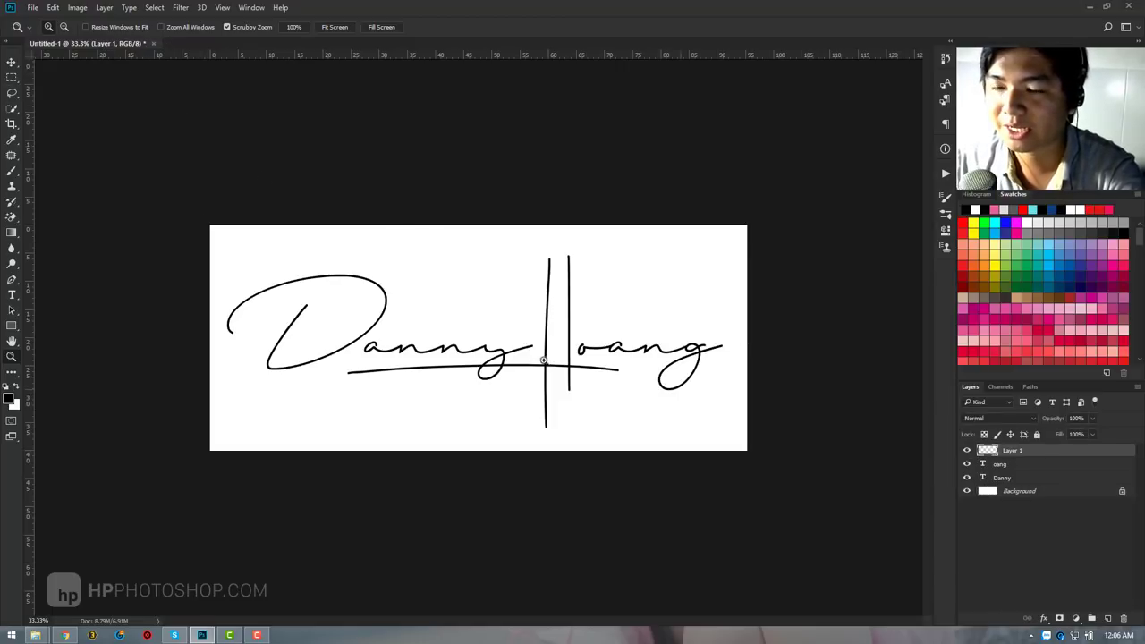
key(ctrl+shift+e)
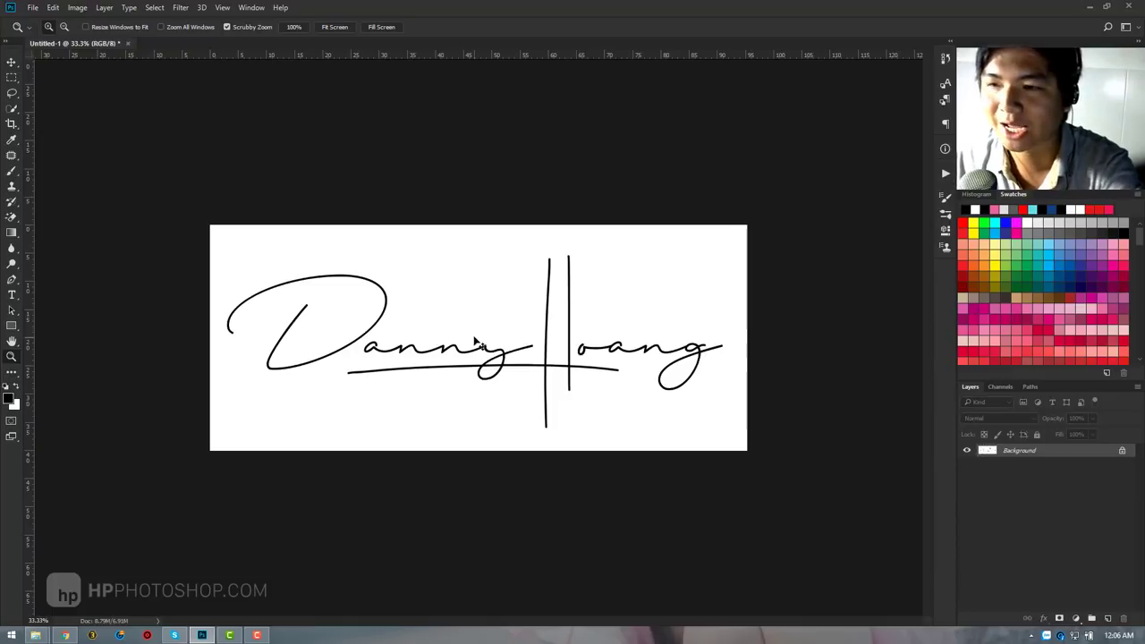
click(59, 8)
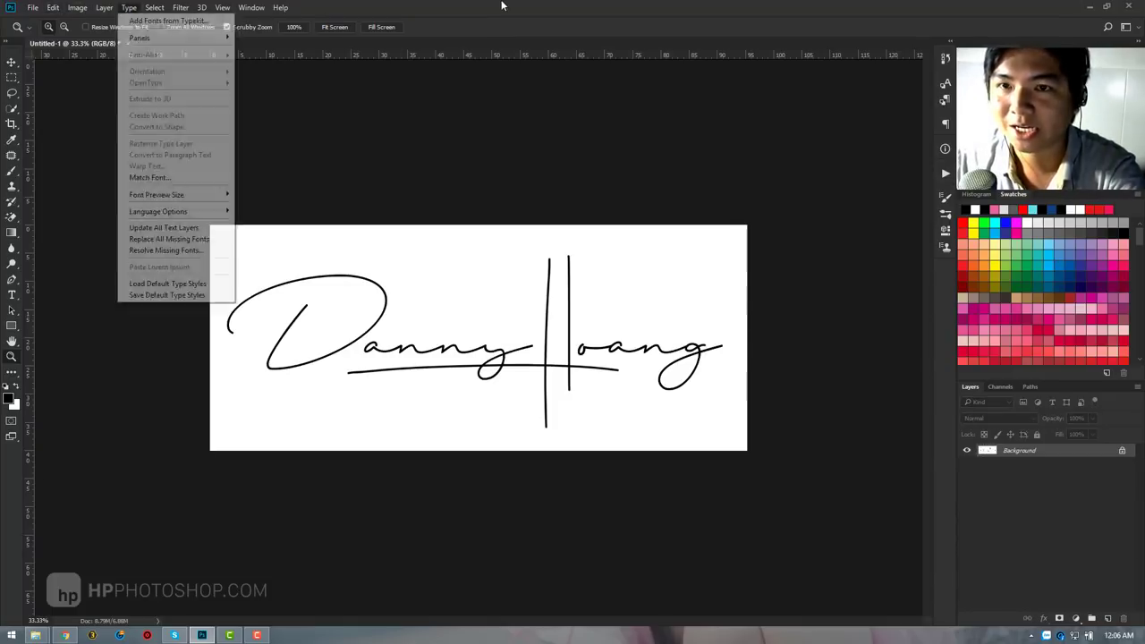
click(452, 187)
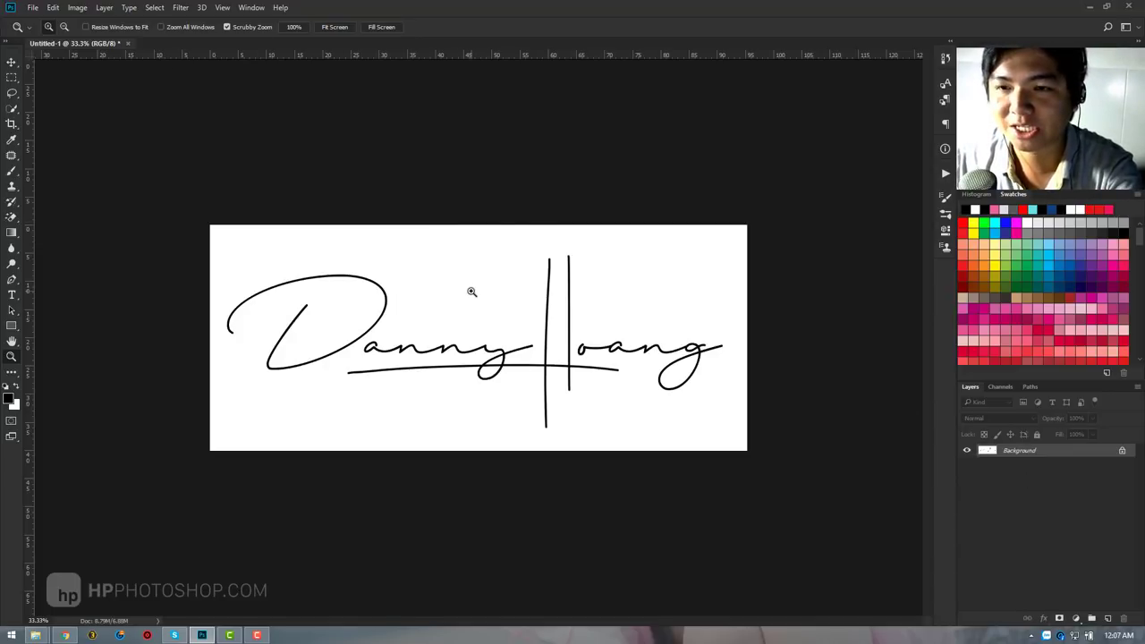
Define the flattened signature as a brush preset named 'sign'.
click(54, 8)
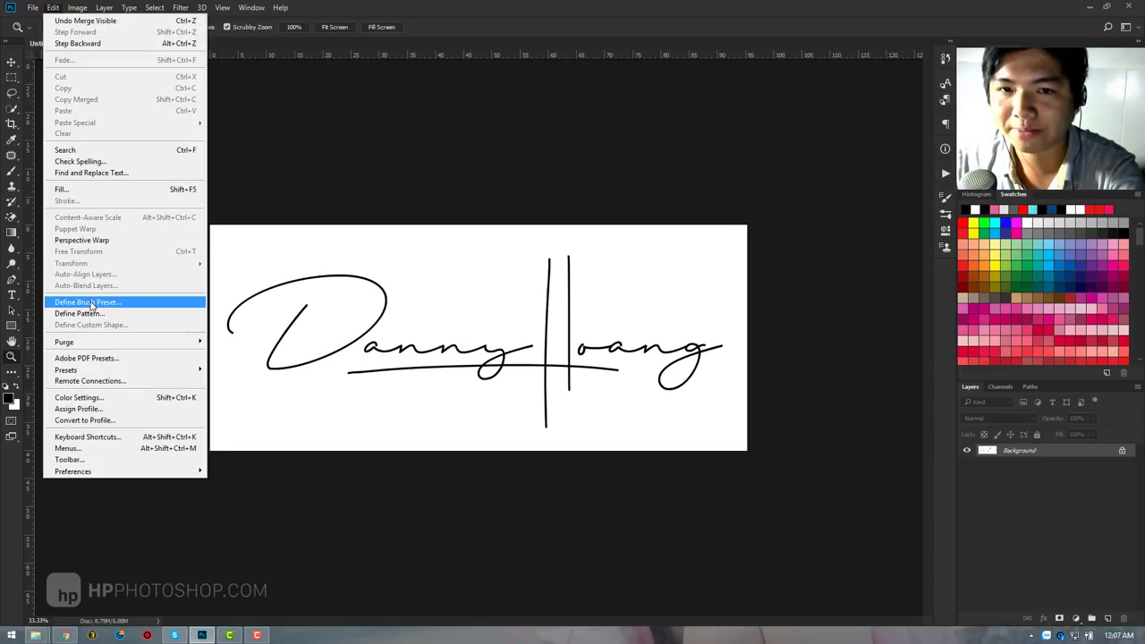
click(90, 305)
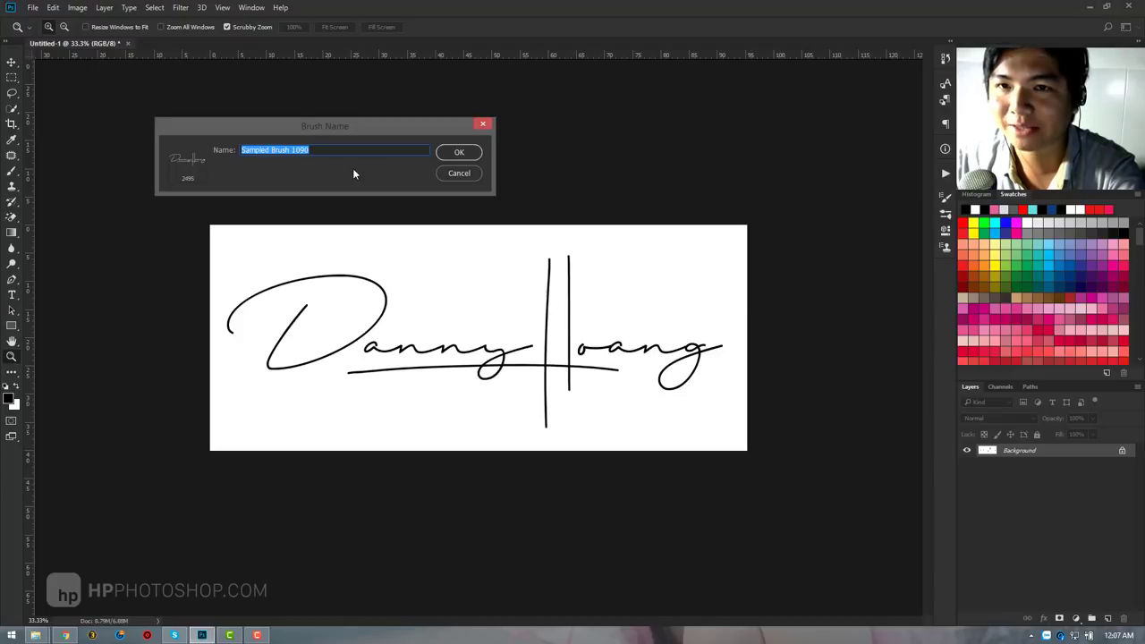
text(sign)
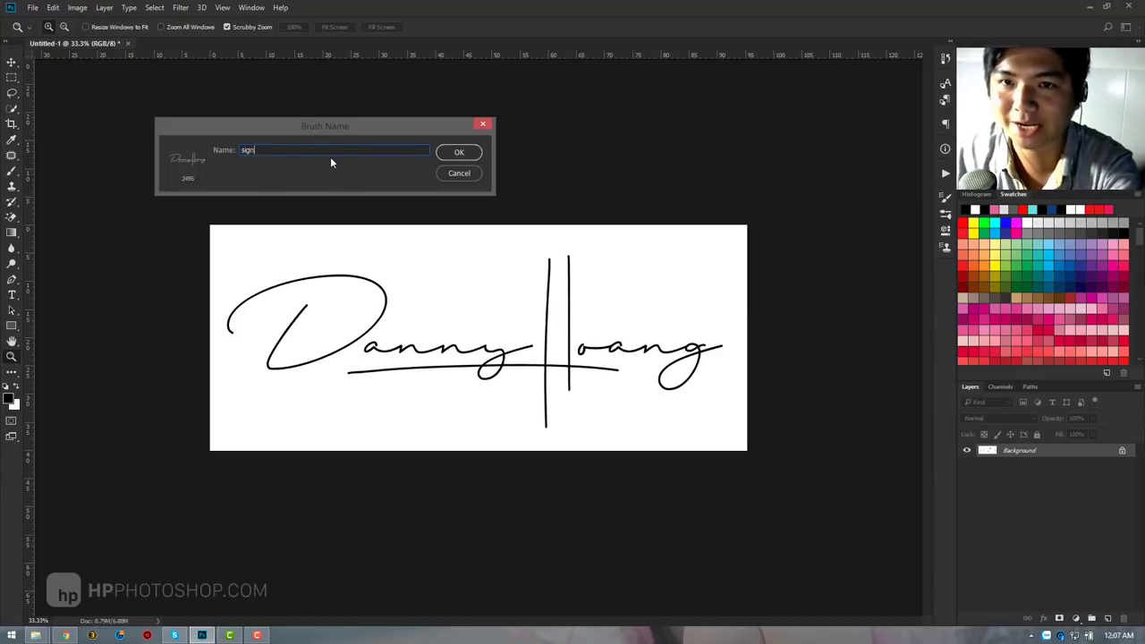
click(462, 153)
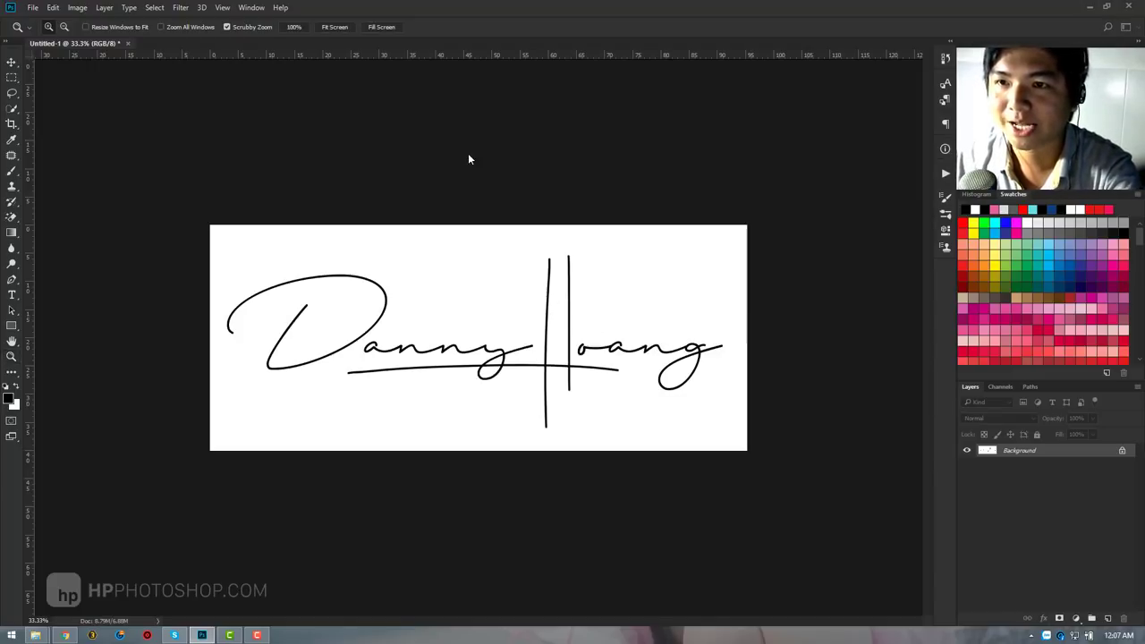
key(b)
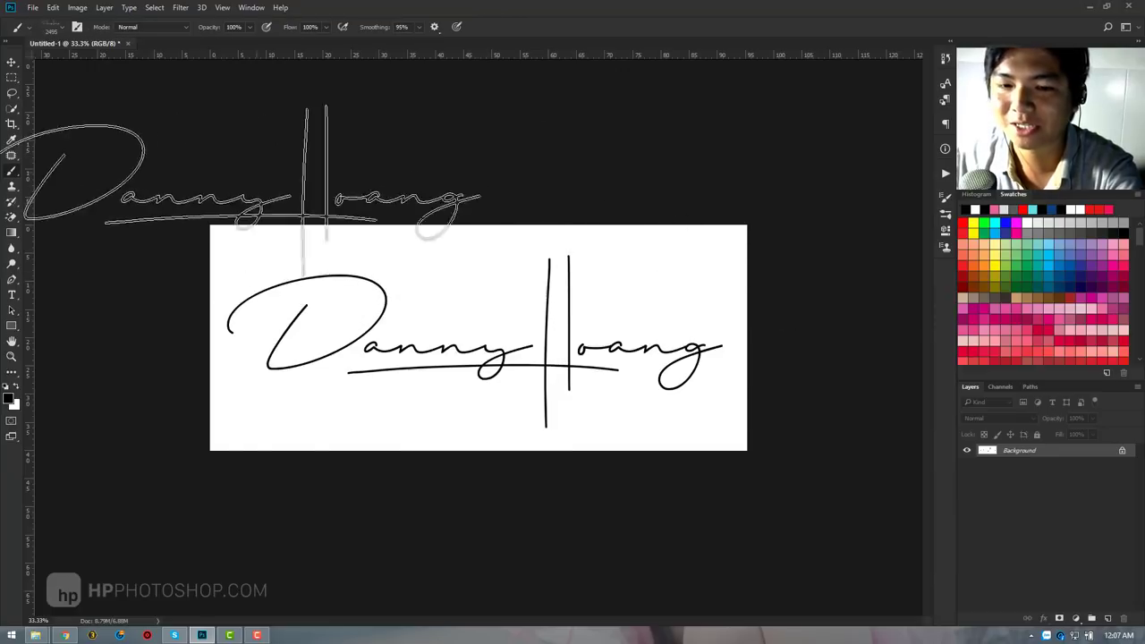
Open _DSC4126.jpg from ban hinh > jpeg chinh thuc in Photoshop.
mouse_move(35, 635)
click(79, 573)
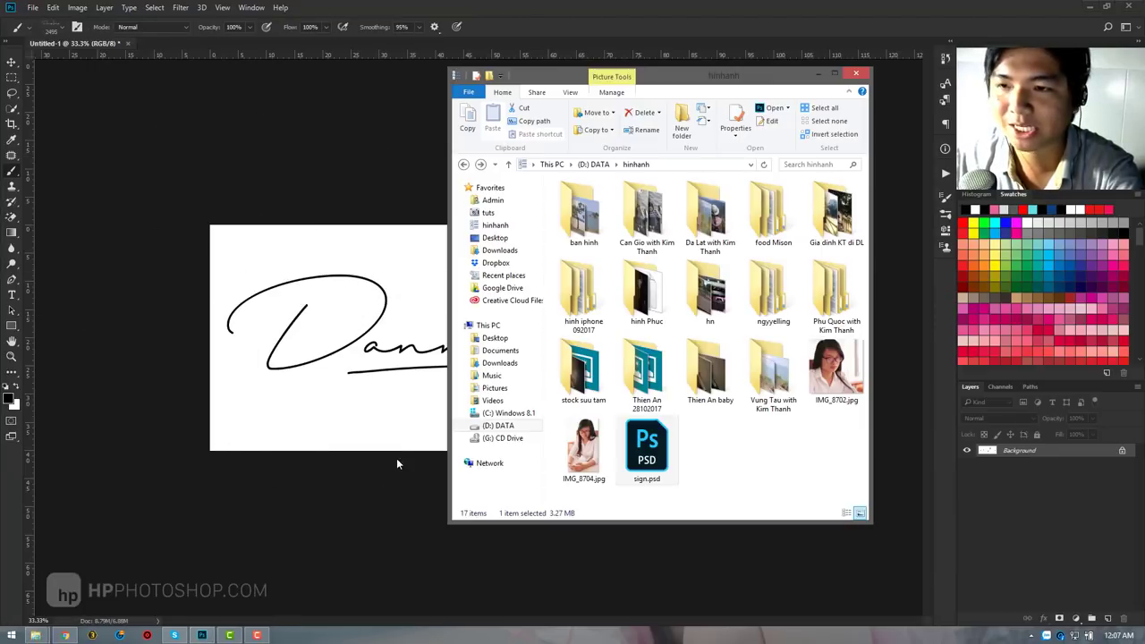
click(744, 461)
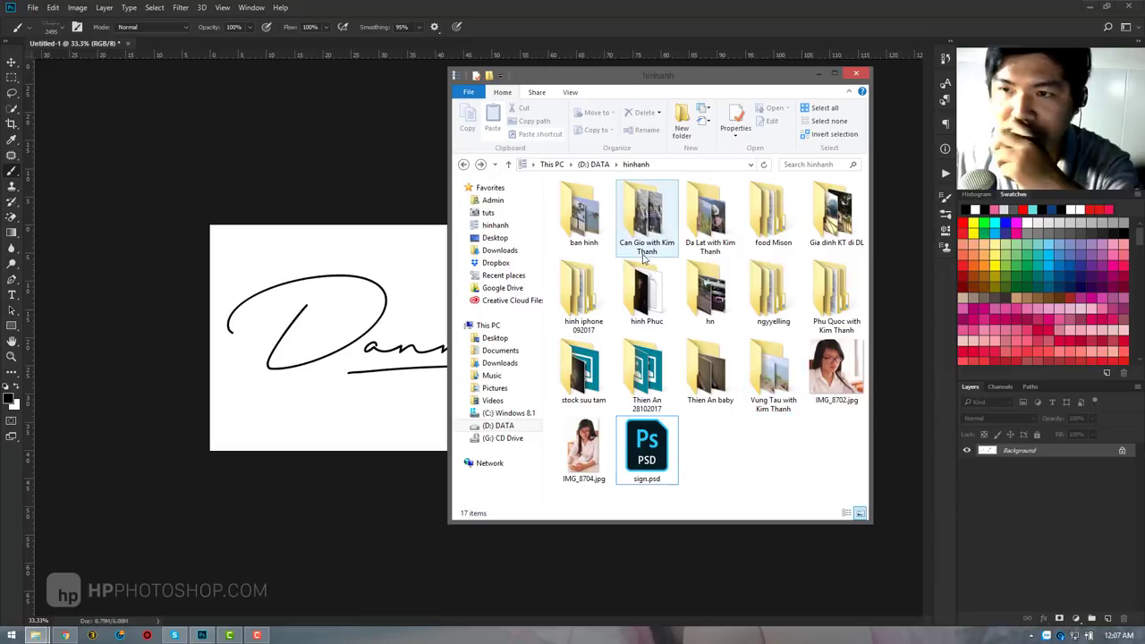
double_click(583, 235)
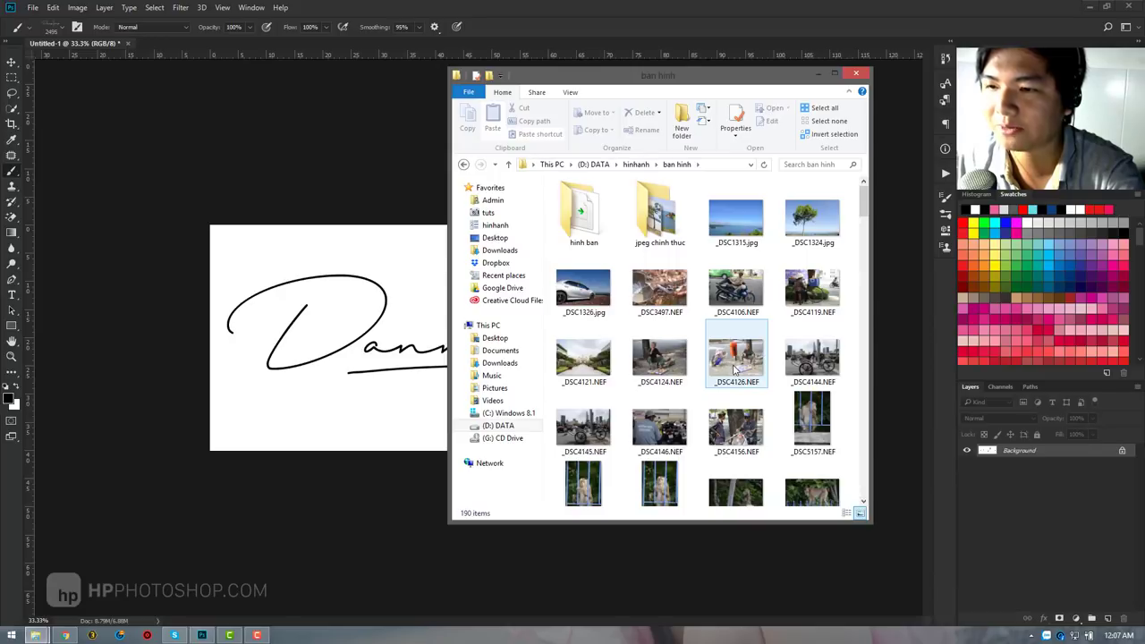
click(654, 225)
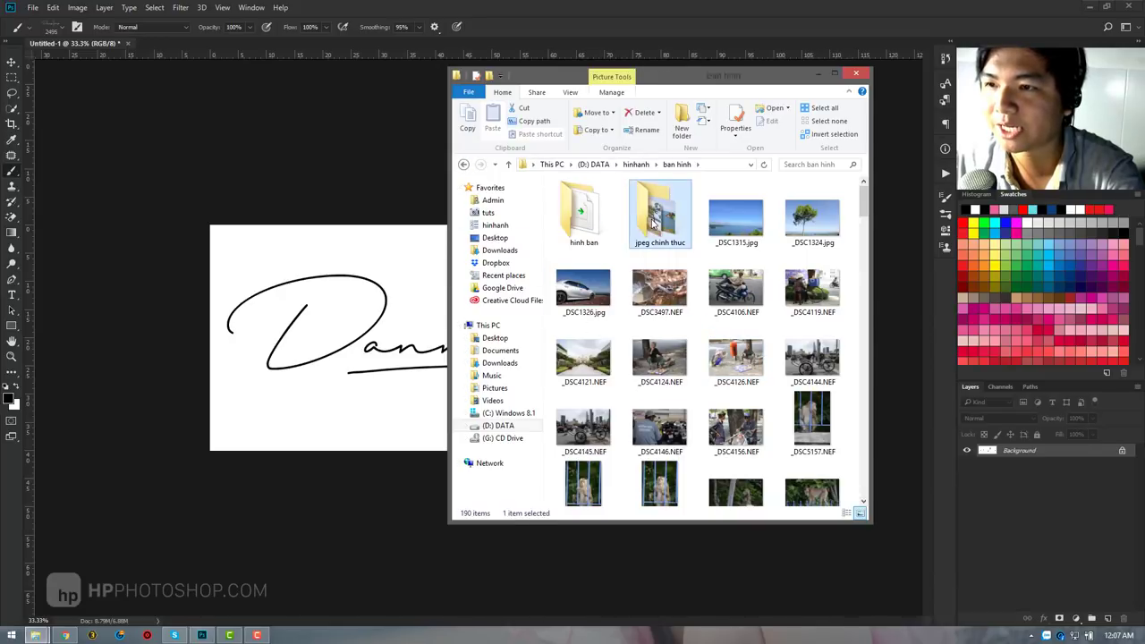
double_click(654, 225)
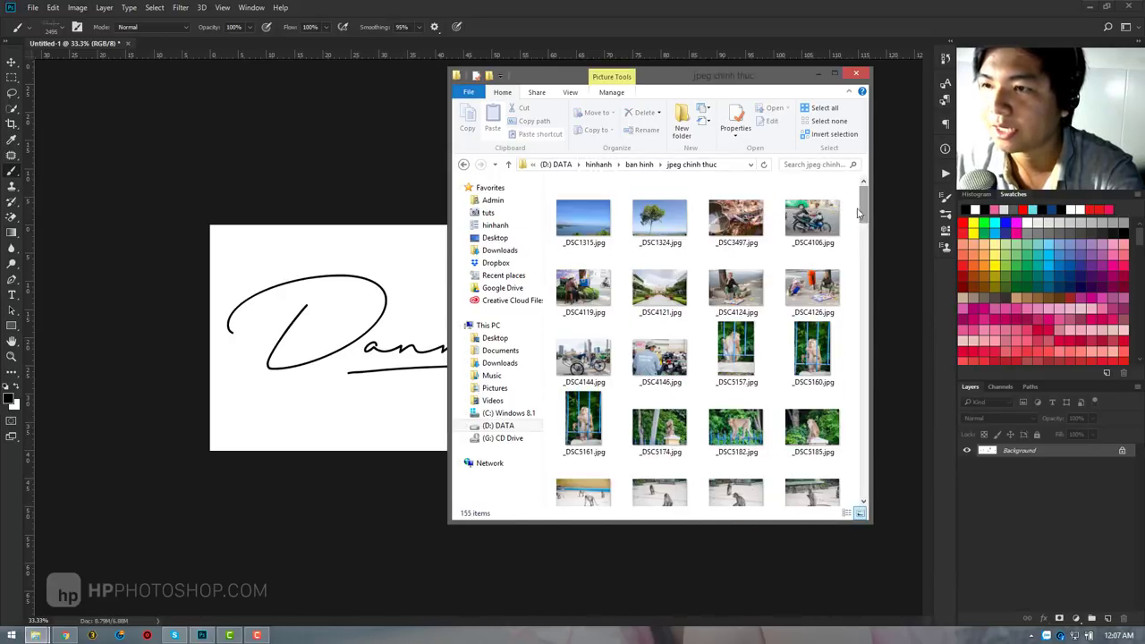
double_click(812, 291)
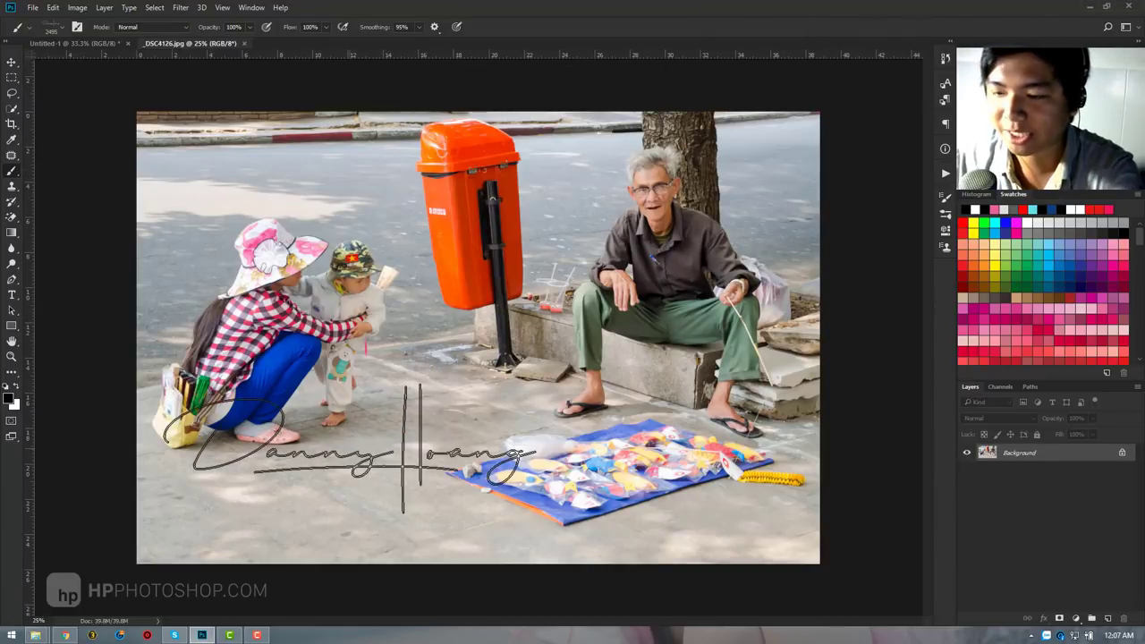
Shrink the sign brush, test-stamp it at the photo's bottom left, then undo.
key(bracketleft)
key(bracketleft)
key(bracketleft)
key(bracketleft)
key(bracketleft)
key(bracketleft)
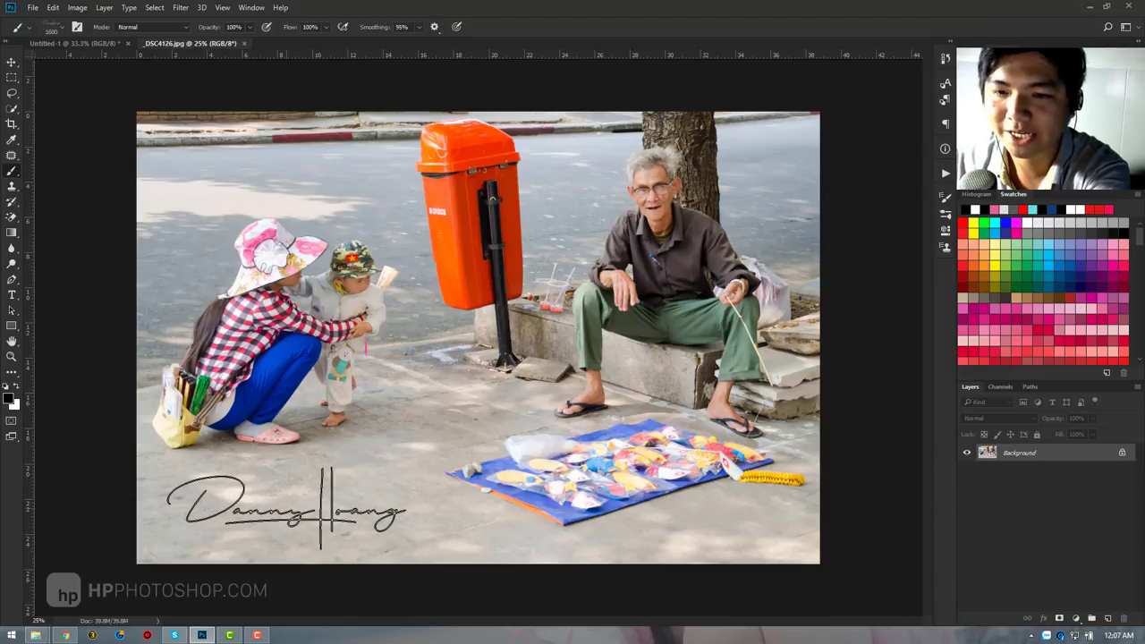
click(286, 507)
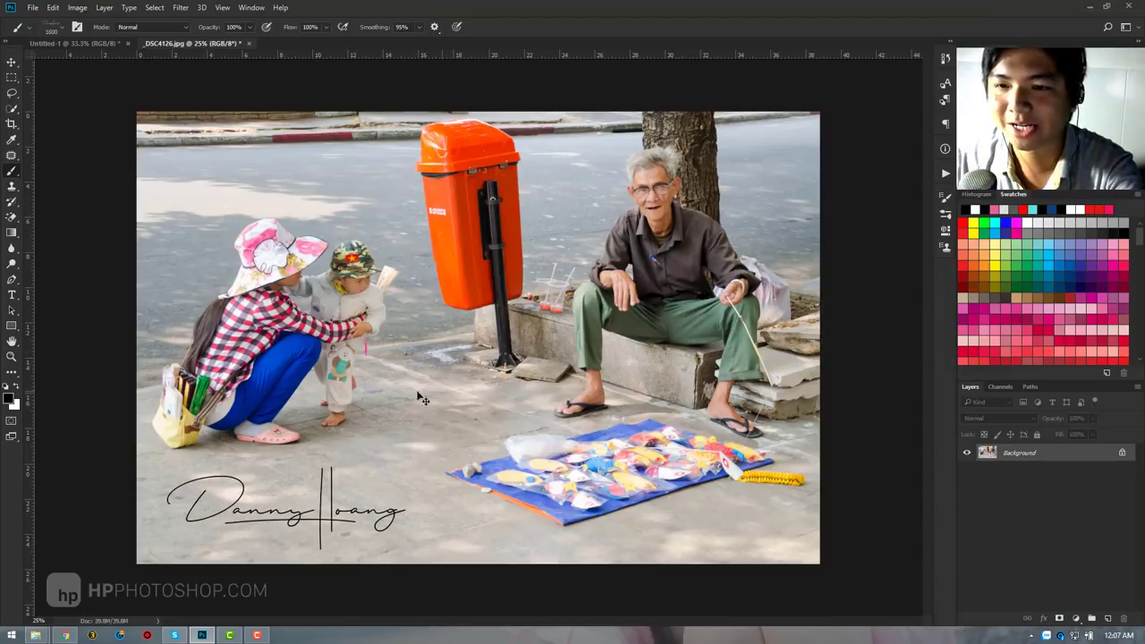
key(ctrl+z)
mouse_move(35, 635)
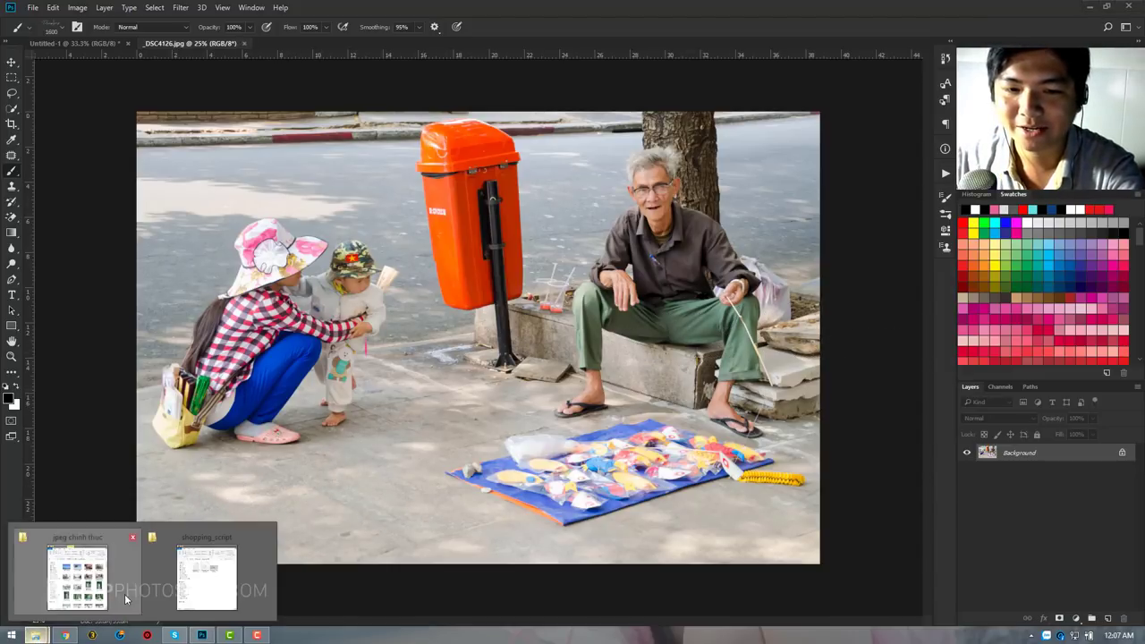
Drag the sunset ladder photo from Downloads onto Photoshop to open it.
click(77, 564)
click(500, 249)
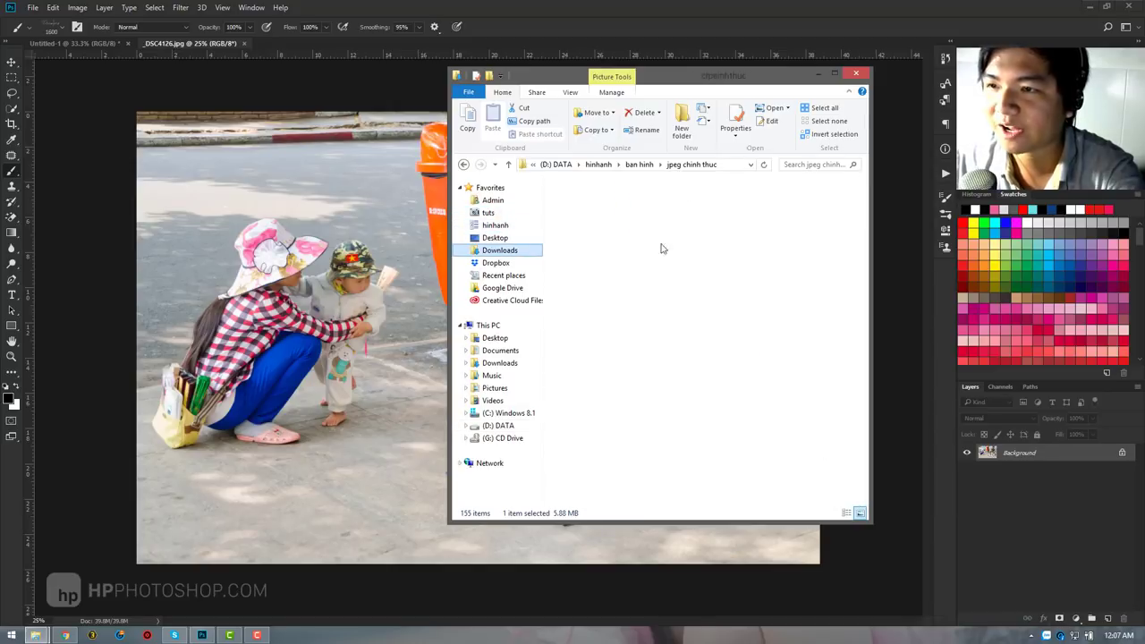
drag(864, 214, 865, 309)
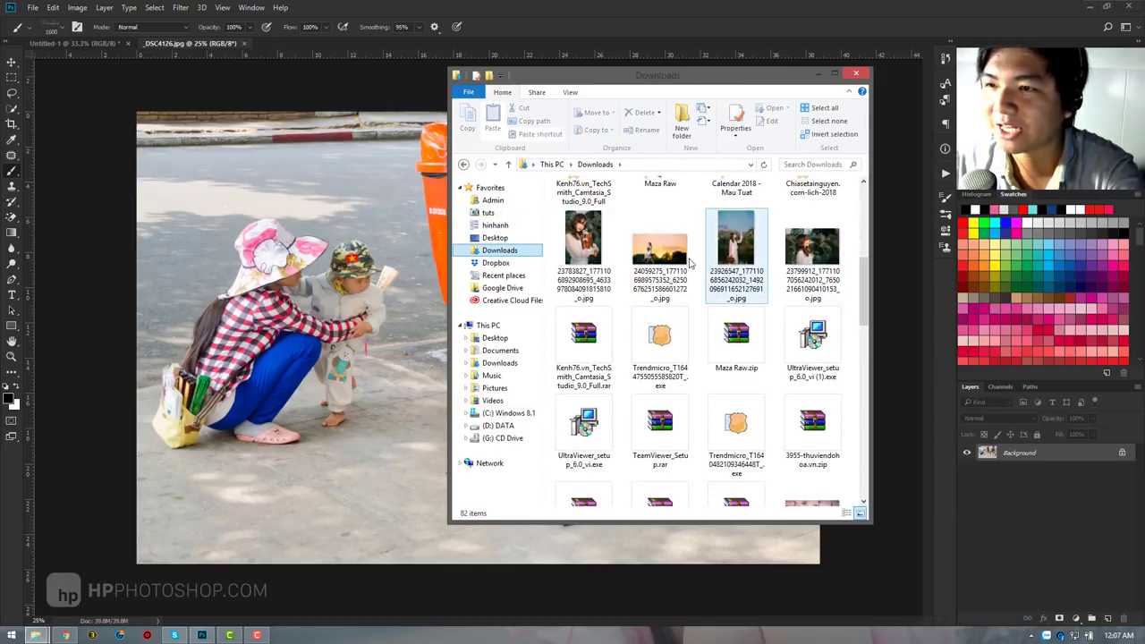
mouse_move(662, 250)
mouse_down()
mouse_move(523, 57)
mouse_move(542, 34)
mouse_up()
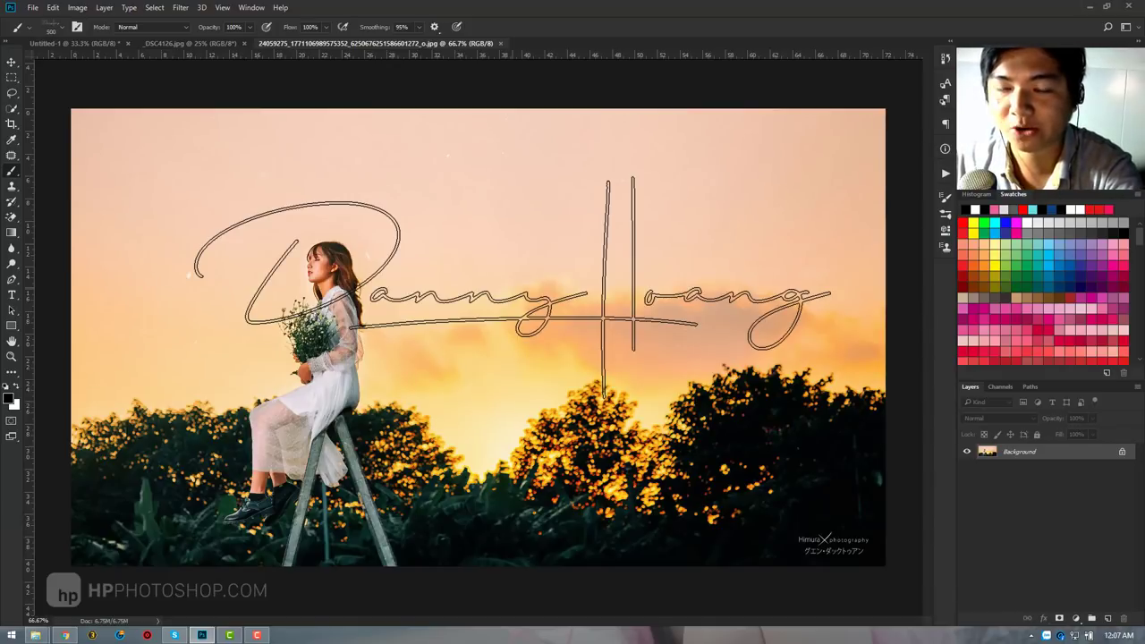
Stamp a smaller dark green signature on the top-right sky, then zoom to review the photo.
key(bracketleft)
key(bracketleft)
key(bracketleft)
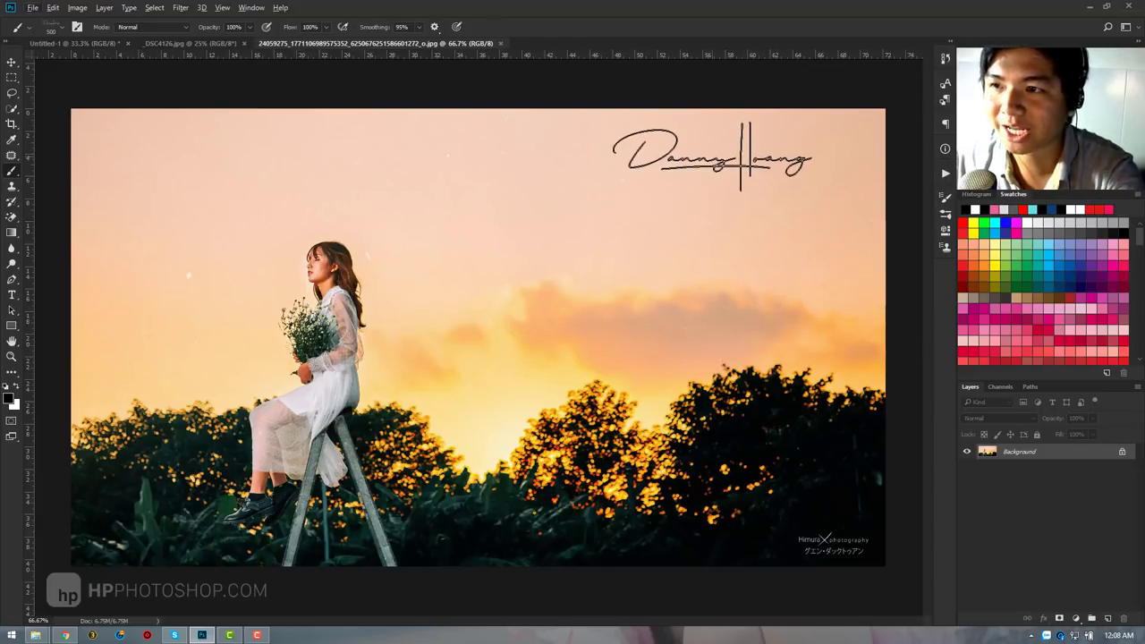
drag(166, 459, 153, 501)
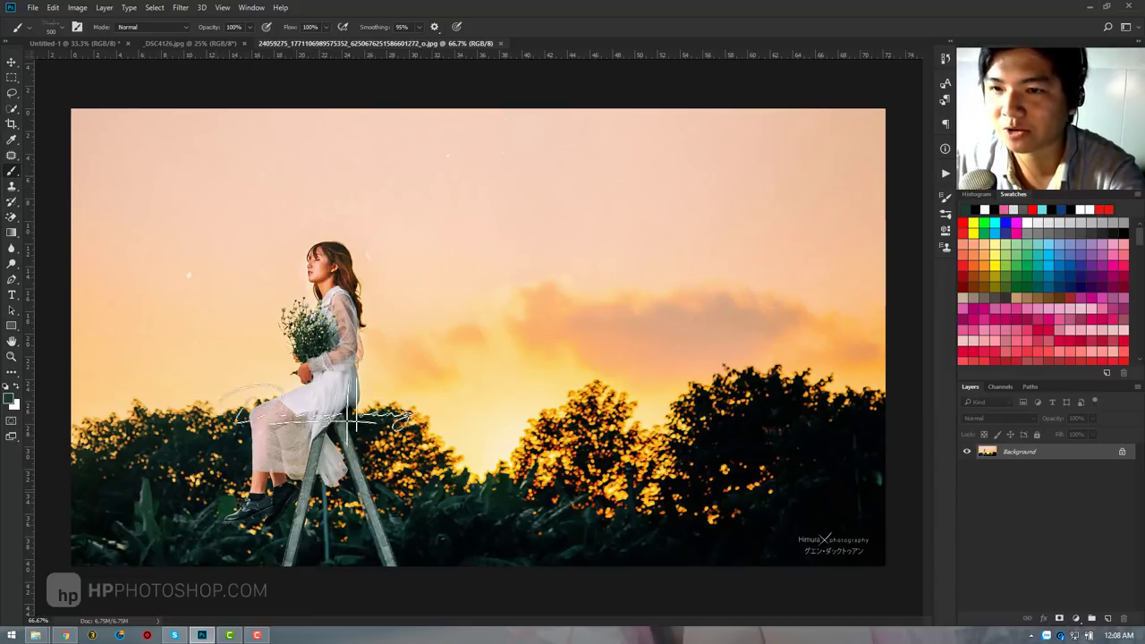
click(772, 152)
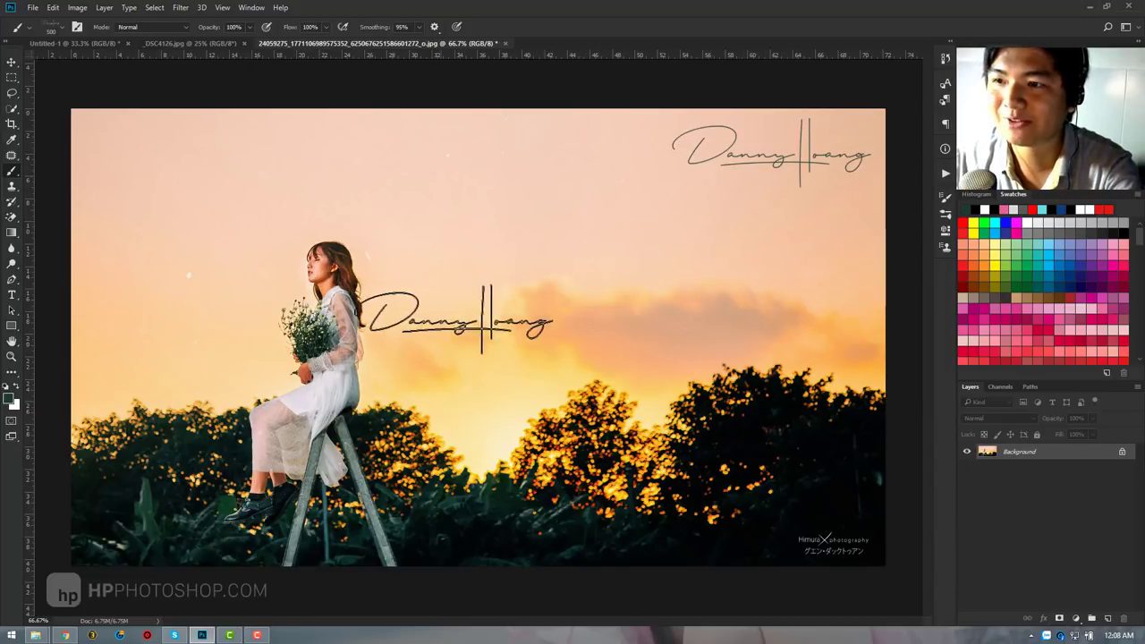
key(z)
mouse_move(524, 306)
mouse_down()
mouse_move(426, 307)
mouse_move(757, 233)
mouse_up()
drag(680, 481, 775, 533)
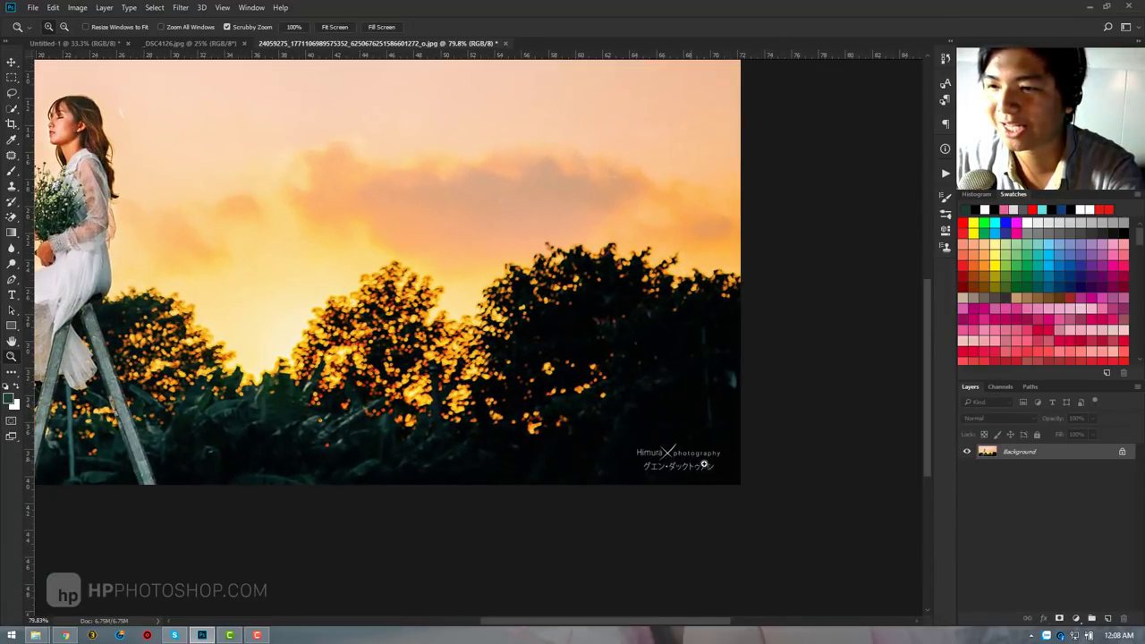
mouse_move(704, 465)
mouse_down()
mouse_move(503, 280)
mouse_move(527, 263)
mouse_up()
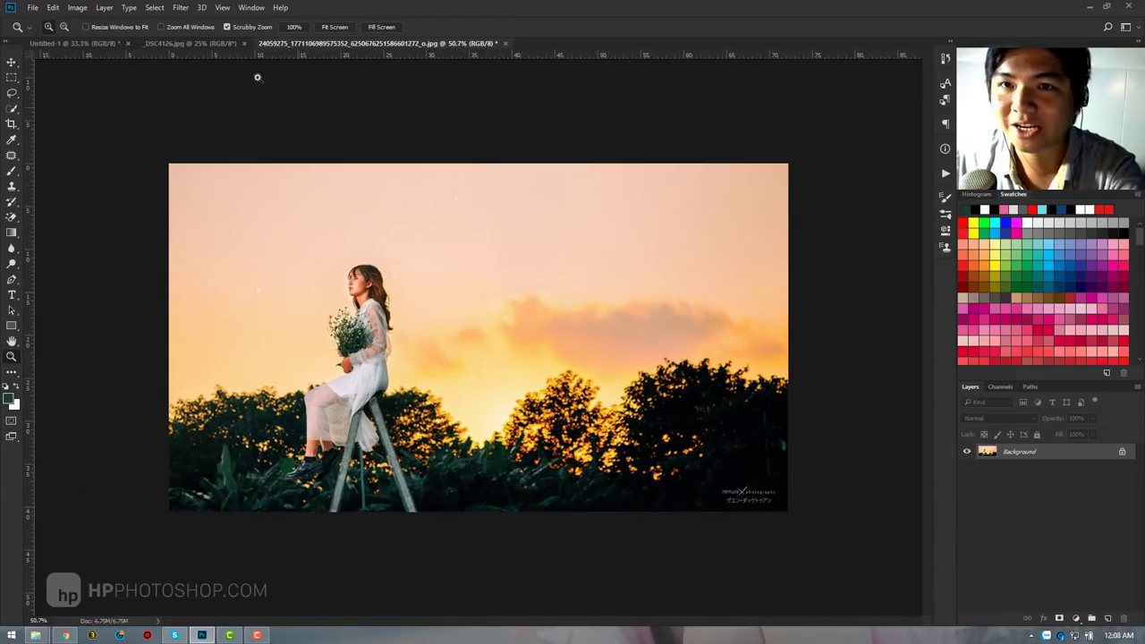
Switch from the _DSC4126.jpg photo back to Untitled-1 and zoom in on the signature.
click(185, 42)
click(93, 45)
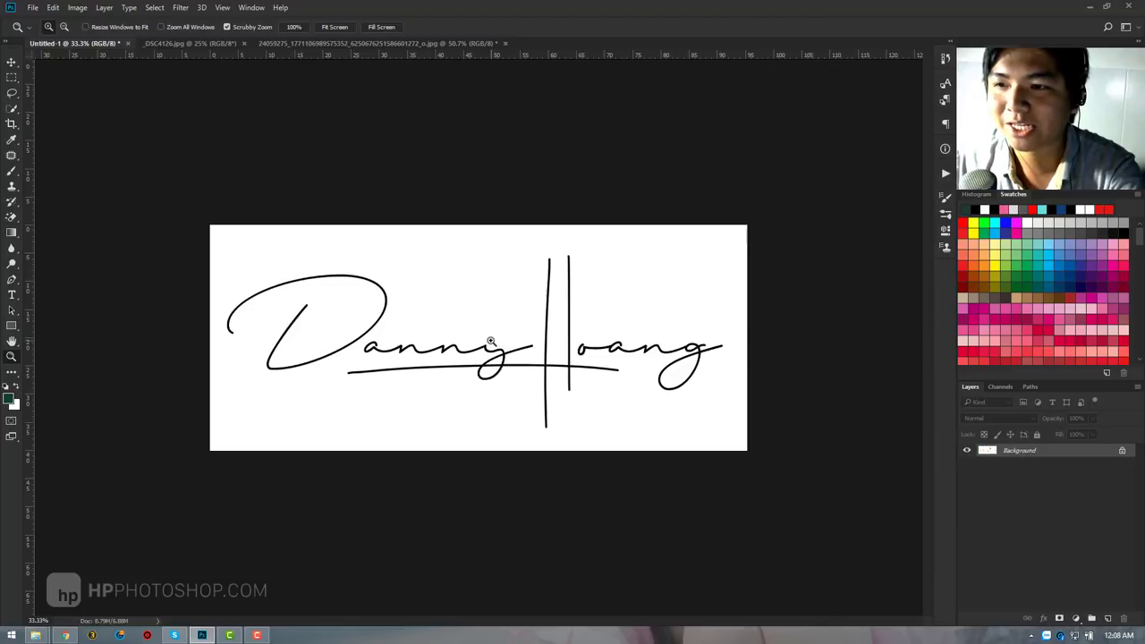
drag(503, 337, 525, 338)
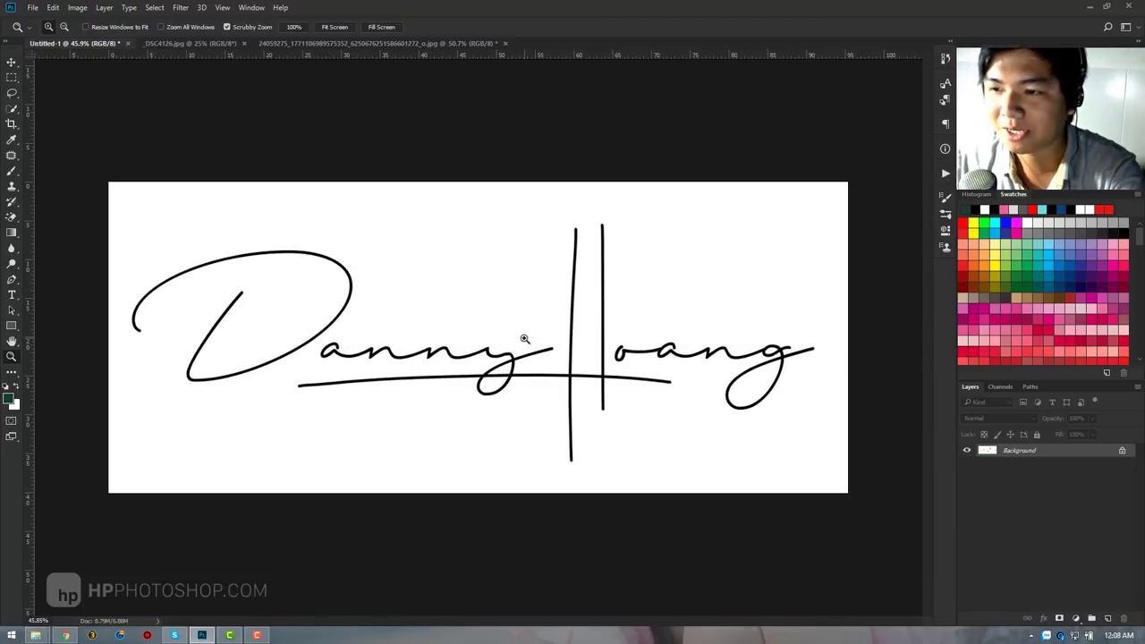